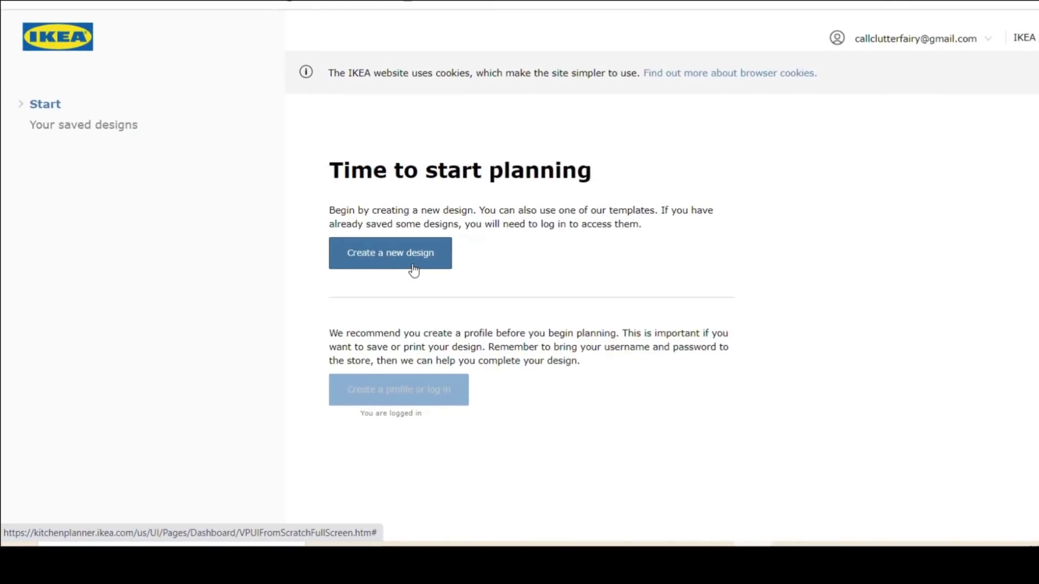
Create a new design and browse the available room shapes, including the indented and diagonal corner layouts.
click(372, 259)
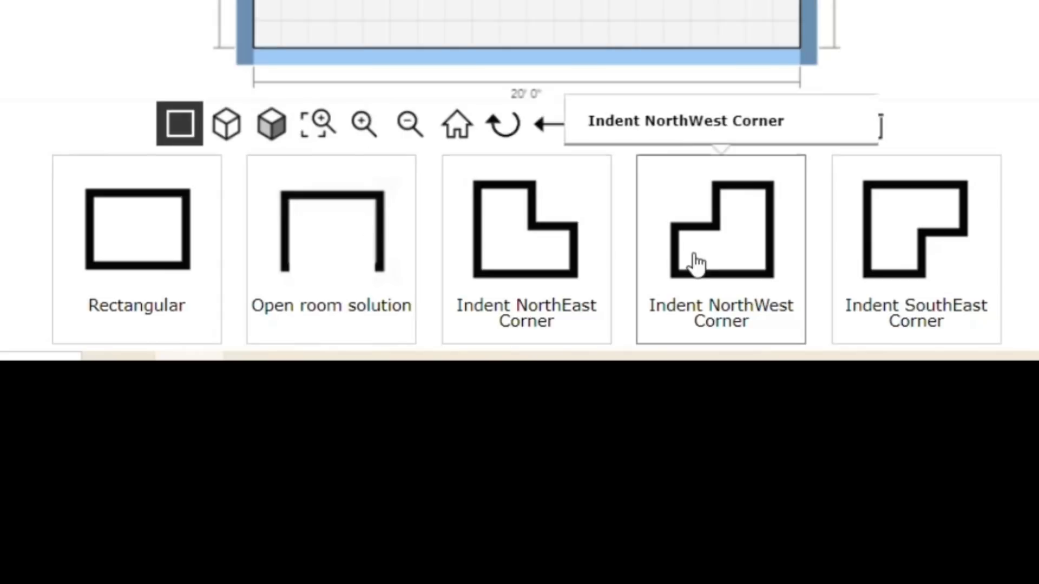
click(1034, 249)
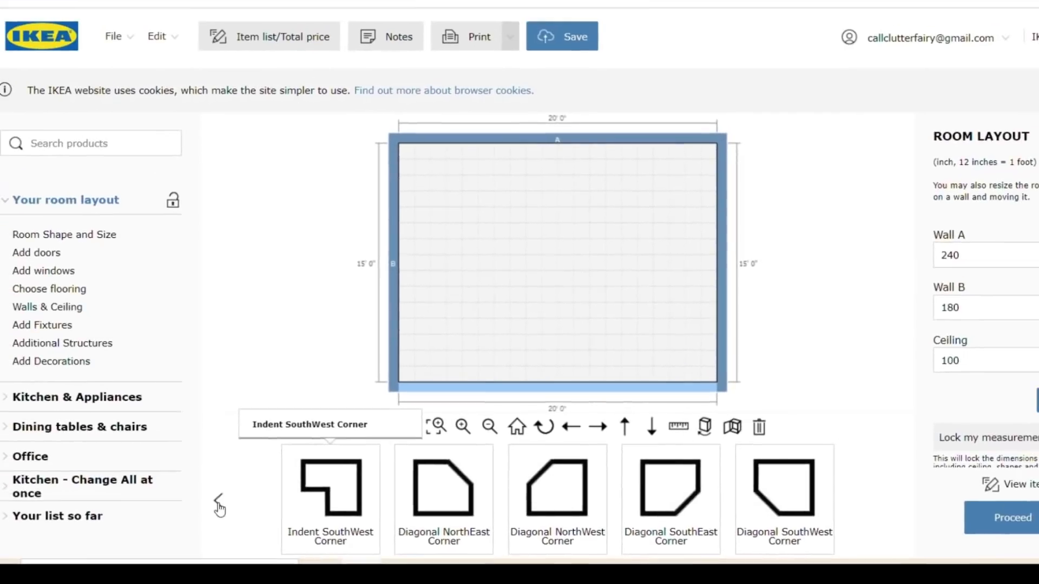
click(219, 506)
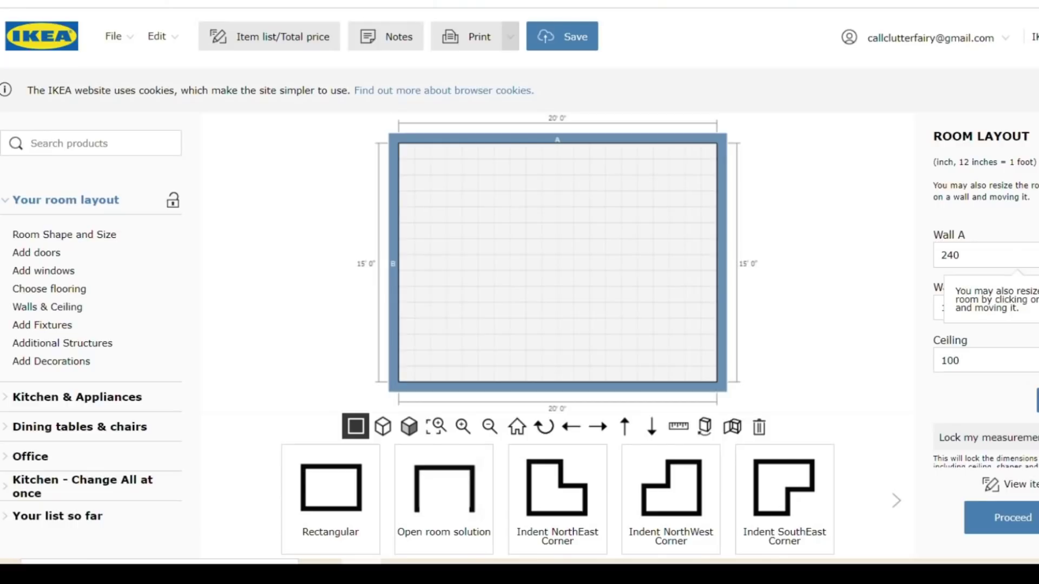
Set the room's Wall A to 126 inches and Wall B to 132 inches.
double_click(961, 255)
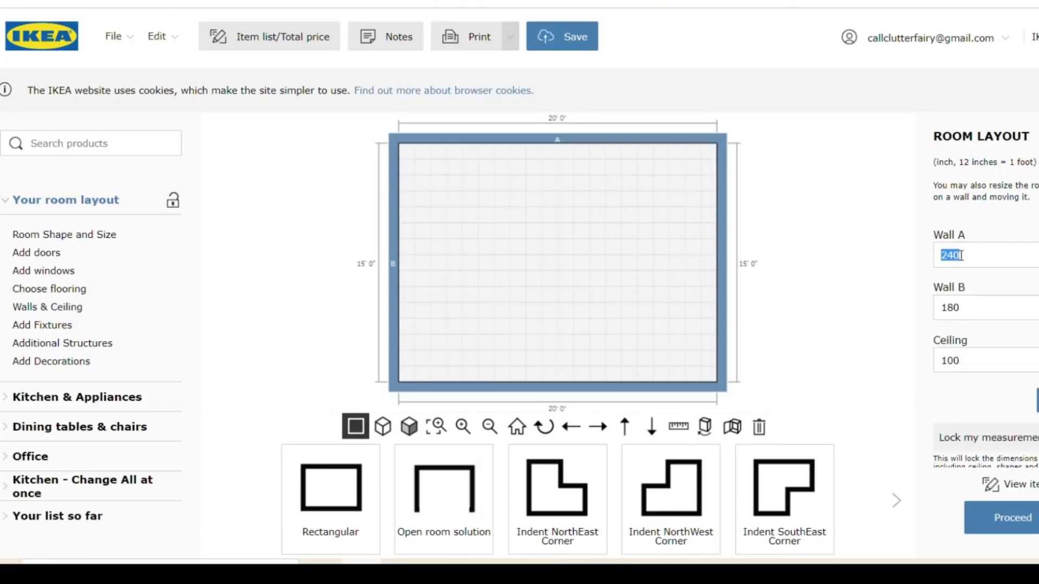
text(126)
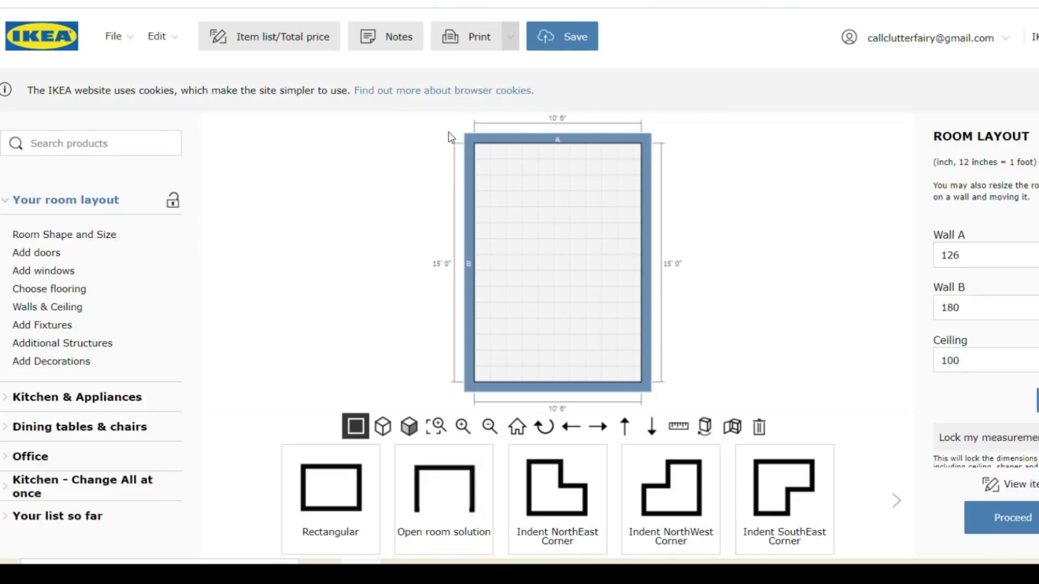
double_click(950, 307)
text(132)
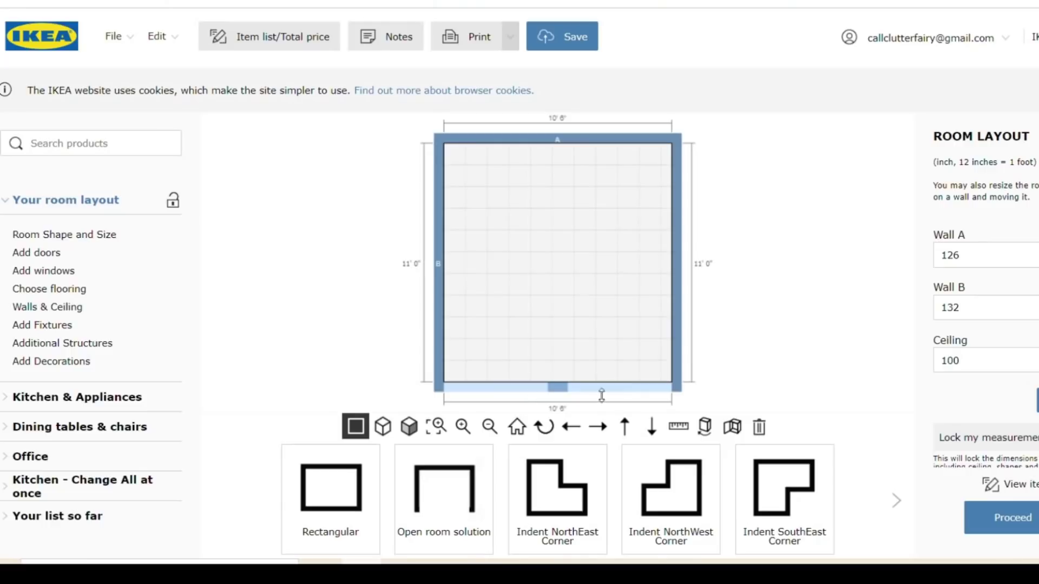
Examine the empty room in the full 3D view from several angles, ending in the floor view.
click(410, 427)
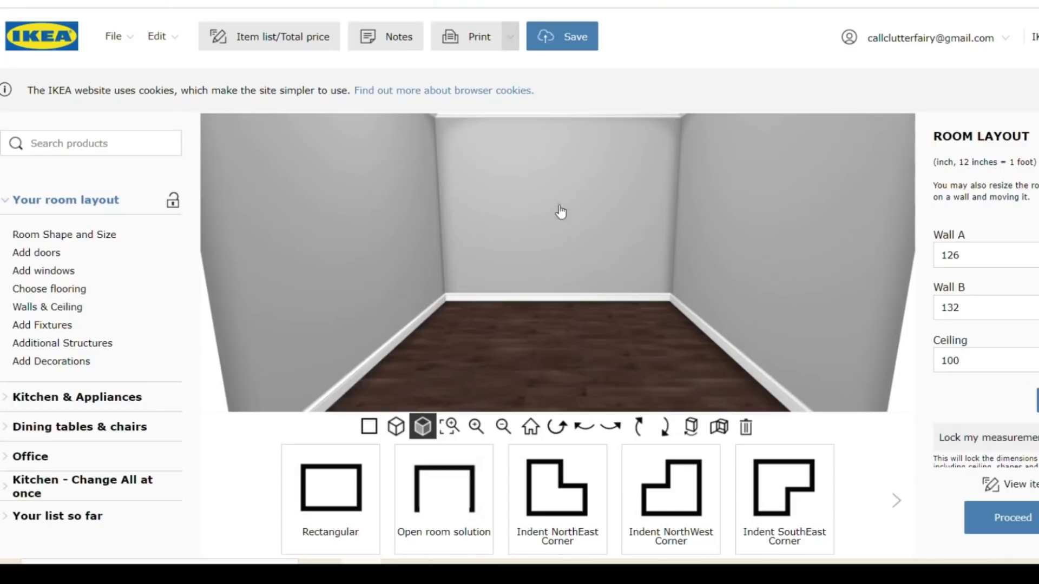
click(584, 428)
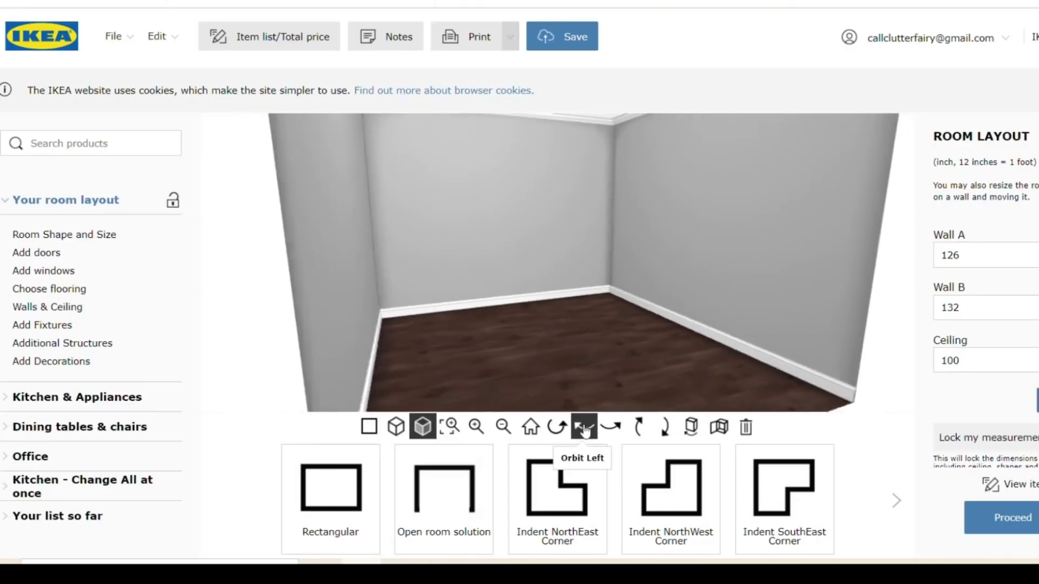
click(584, 431)
click(584, 431)
click(583, 432)
click(584, 431)
click(584, 430)
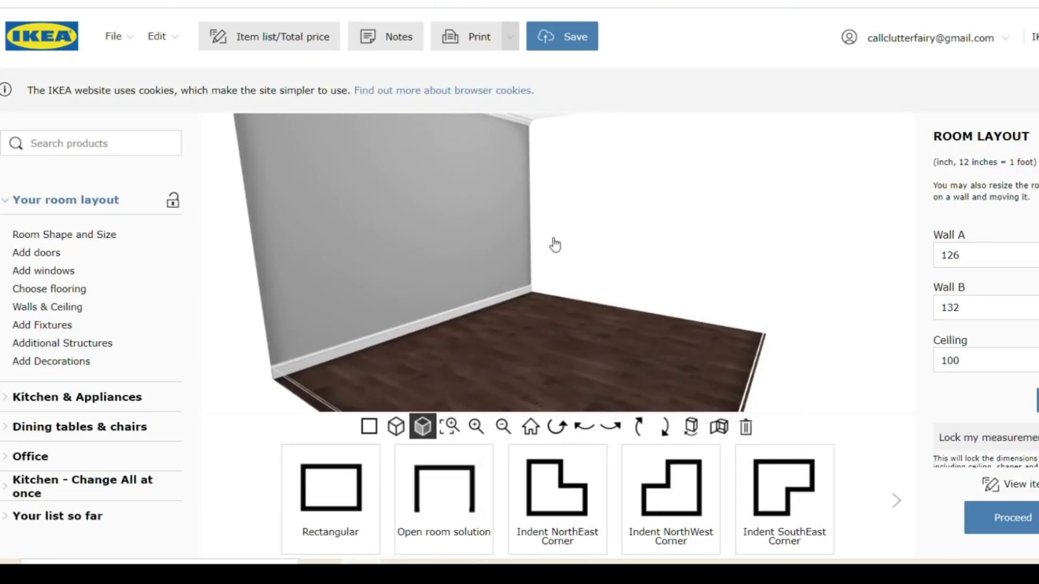
click(610, 431)
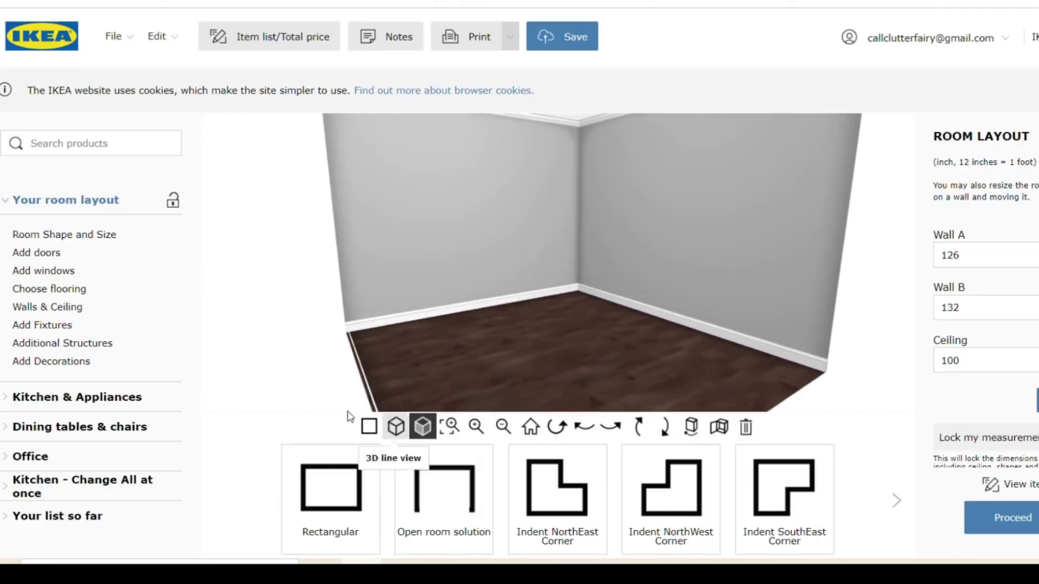
click(369, 427)
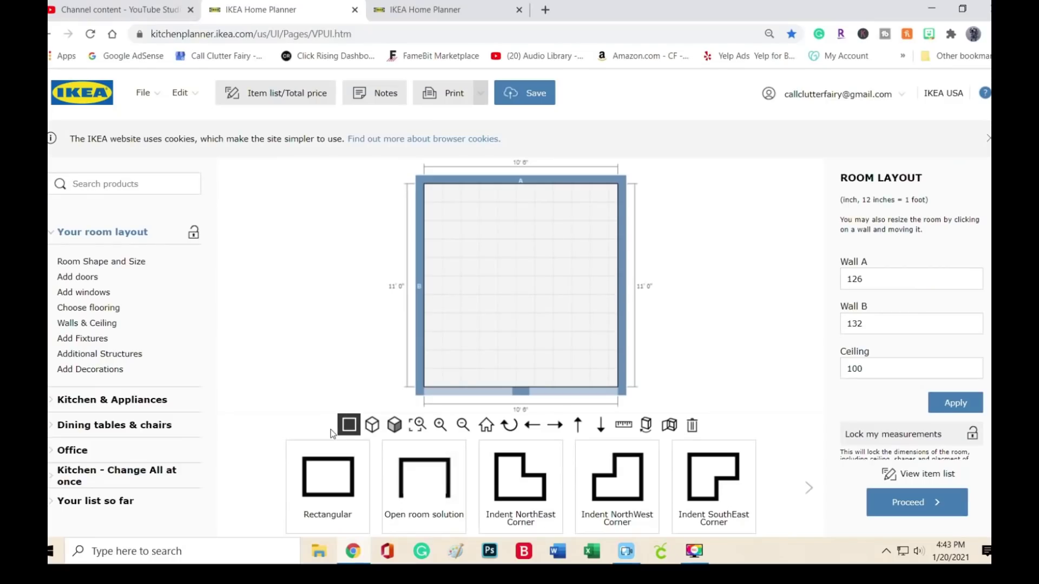
Compare the empty room in the 3D line view and the full 3D view, returning to the floor view.
click(377, 428)
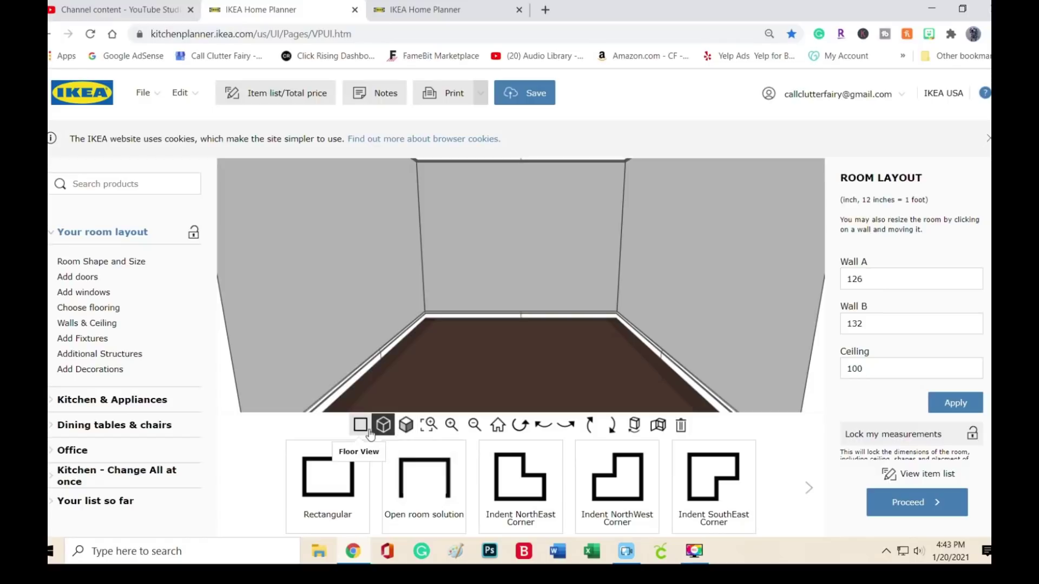
click(363, 428)
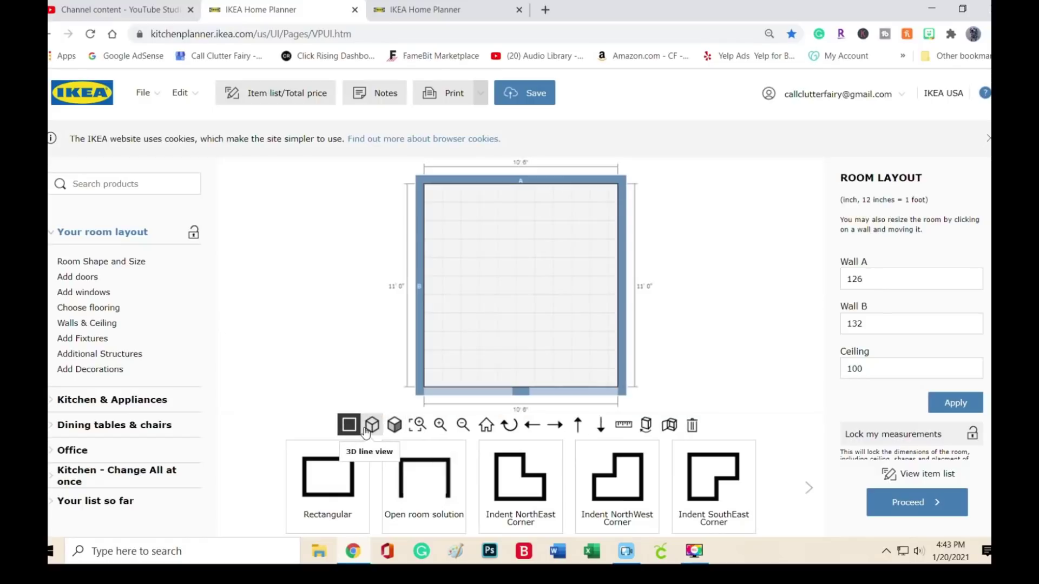
click(393, 429)
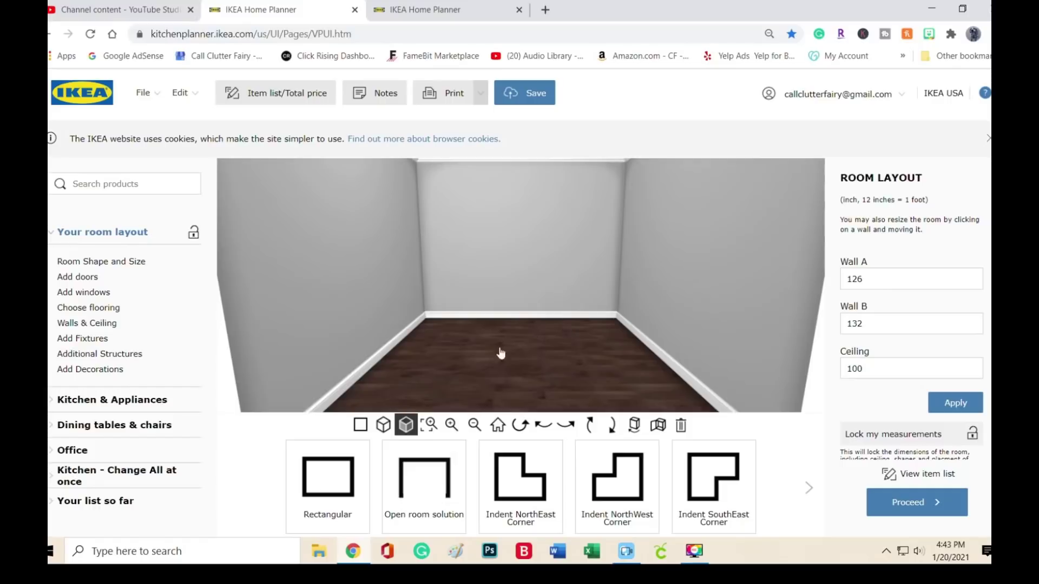
click(360, 425)
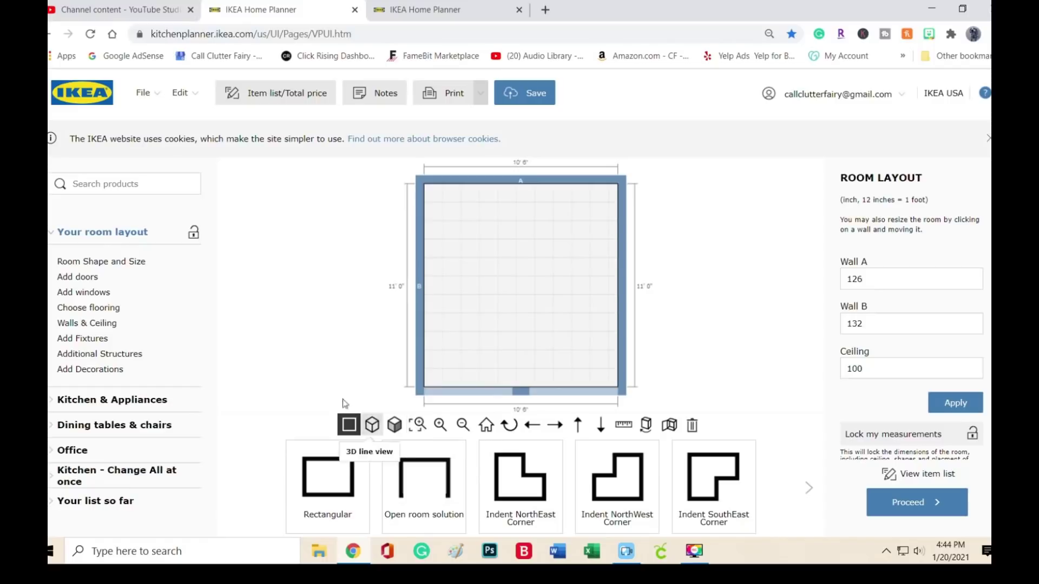
Add the 43 1/4x21 5/8" BROR work bench from the café tables and place it near the corner of walls A and B.
click(88, 325)
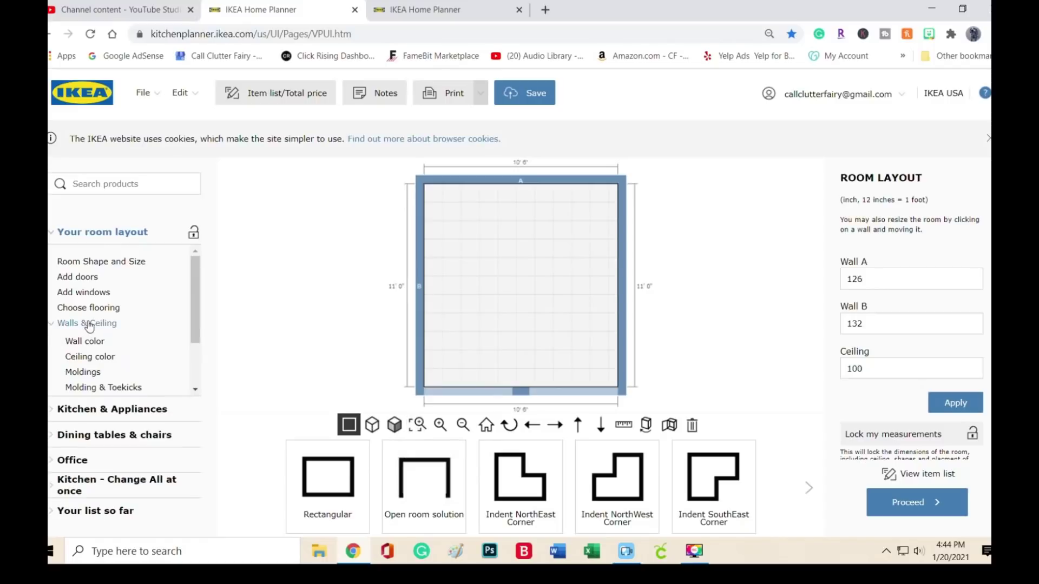
click(106, 436)
click(79, 423)
click(81, 438)
mouse_move(388, 496)
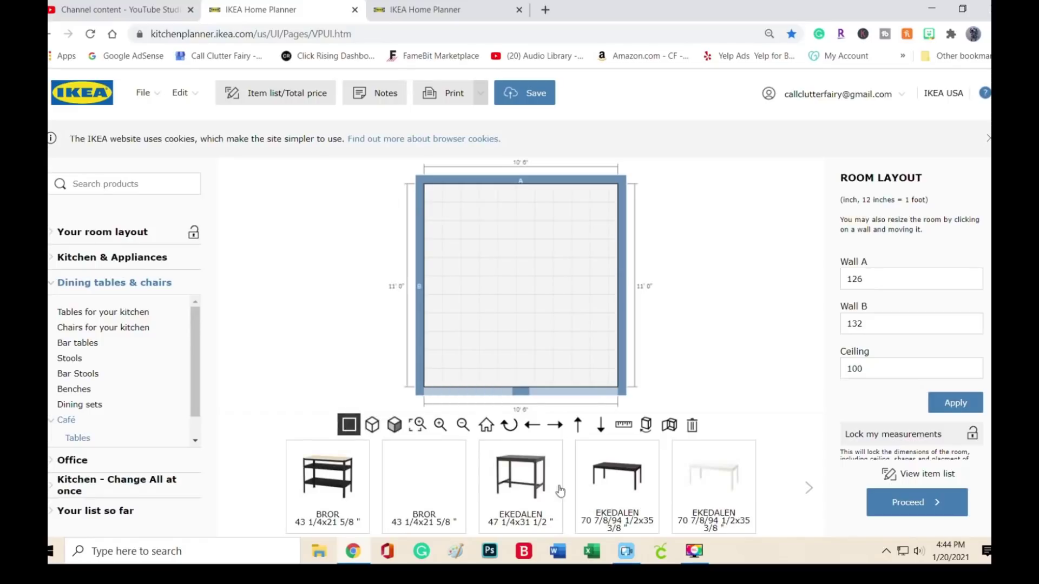
click(350, 478)
drag(503, 295, 463, 237)
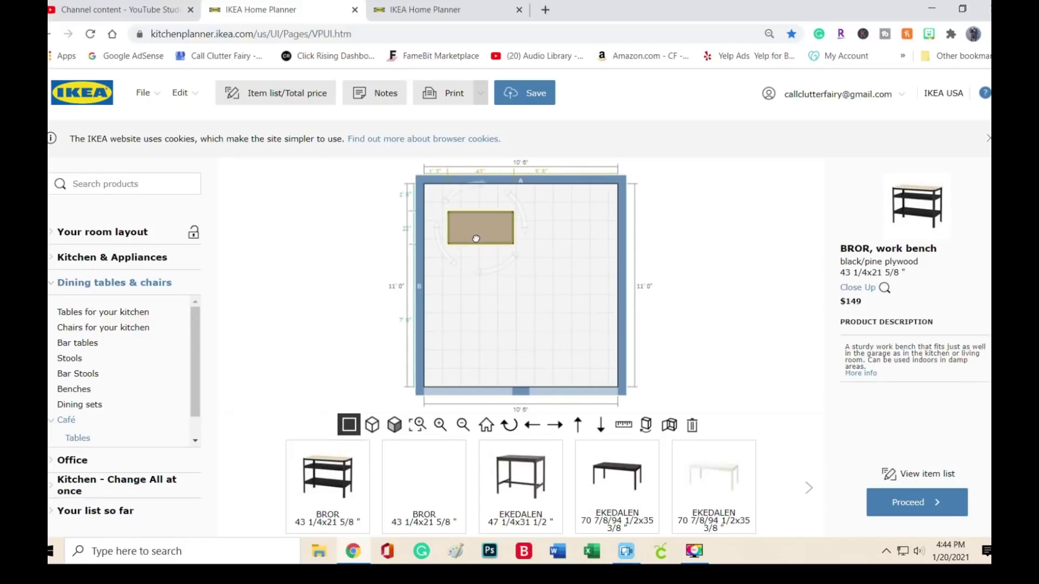
Compare how the work bench looks in the 3D line view and the full 3D view.
click(373, 425)
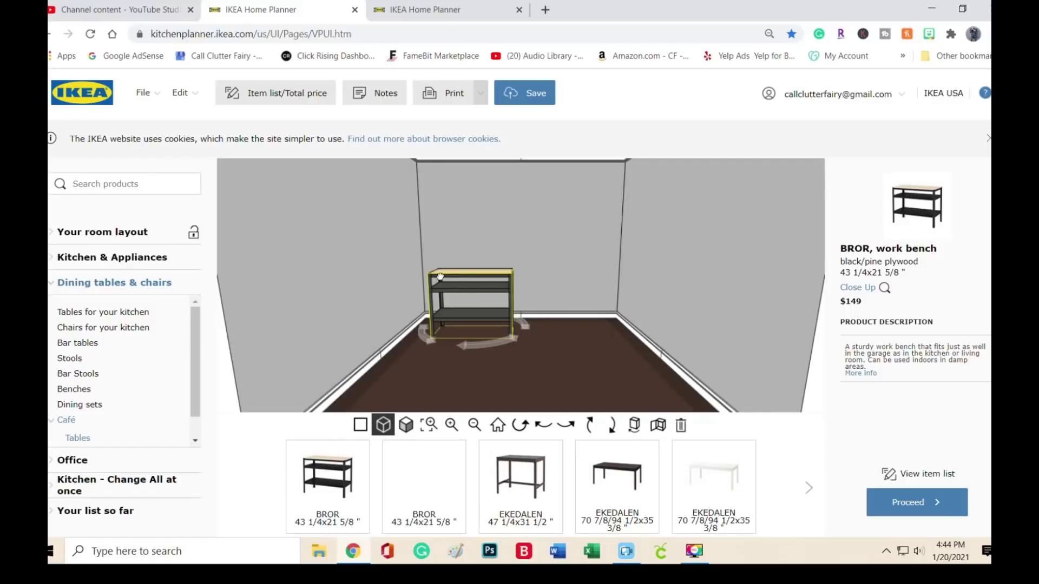
click(407, 426)
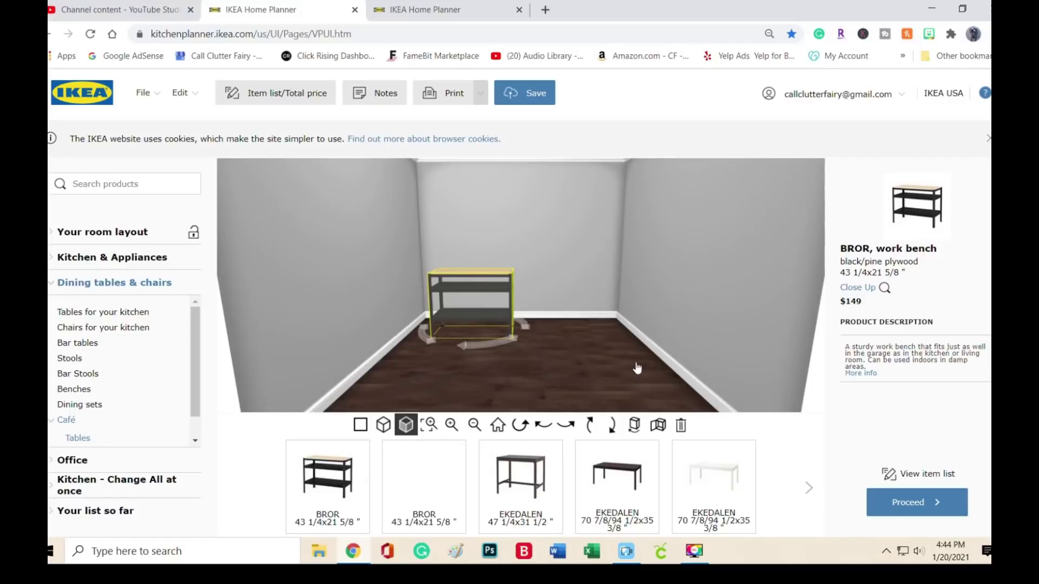
click(637, 368)
click(383, 425)
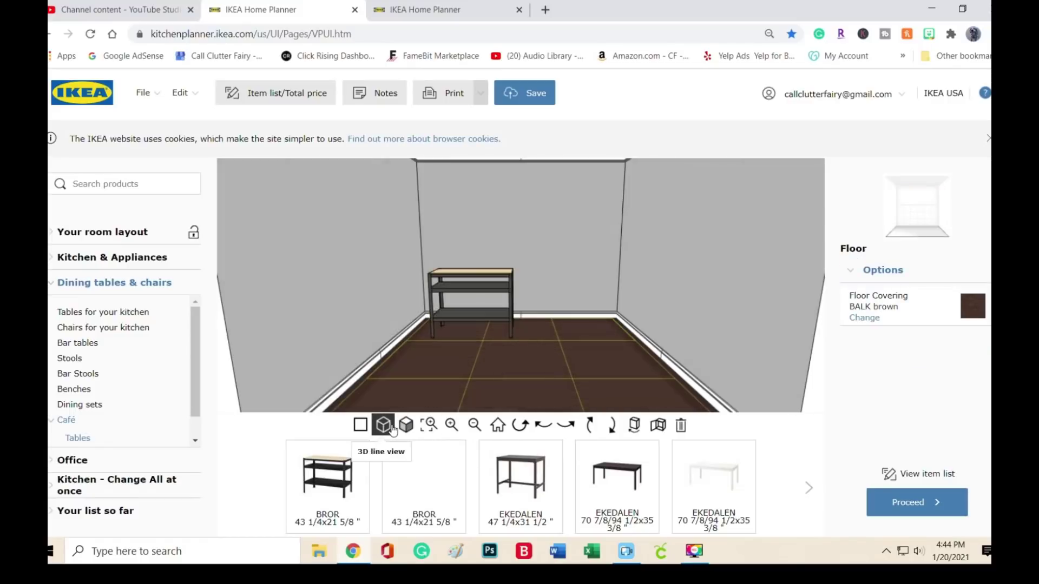
click(405, 426)
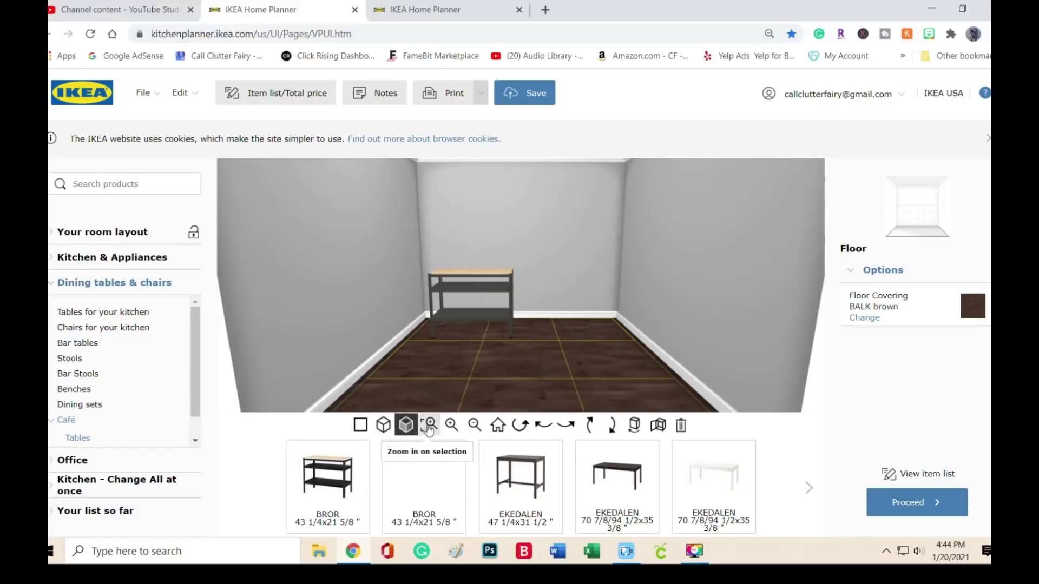
Inspect the work bench in the full 3D view at close and wide zoom levels.
click(462, 291)
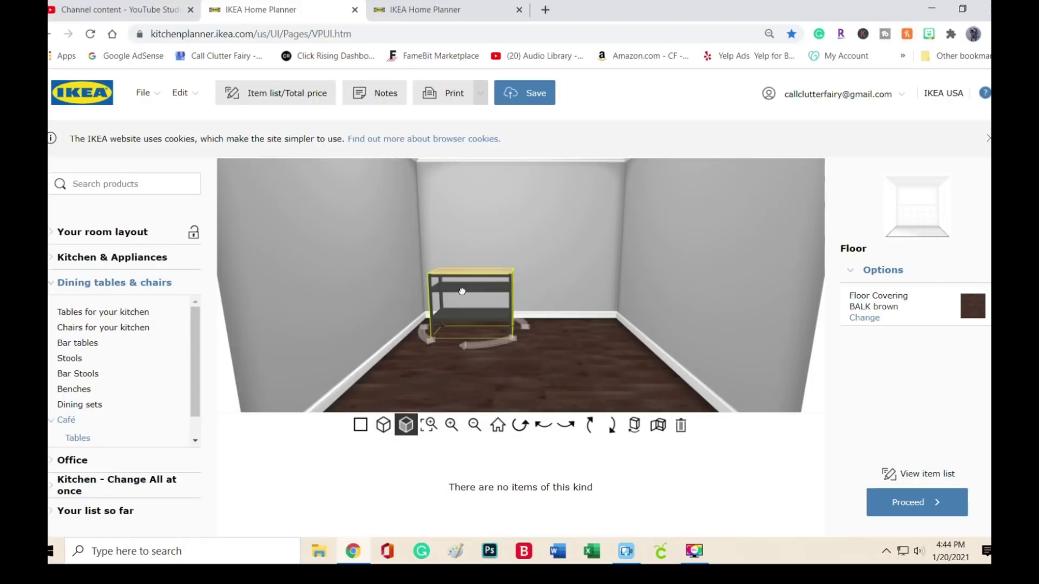
click(431, 427)
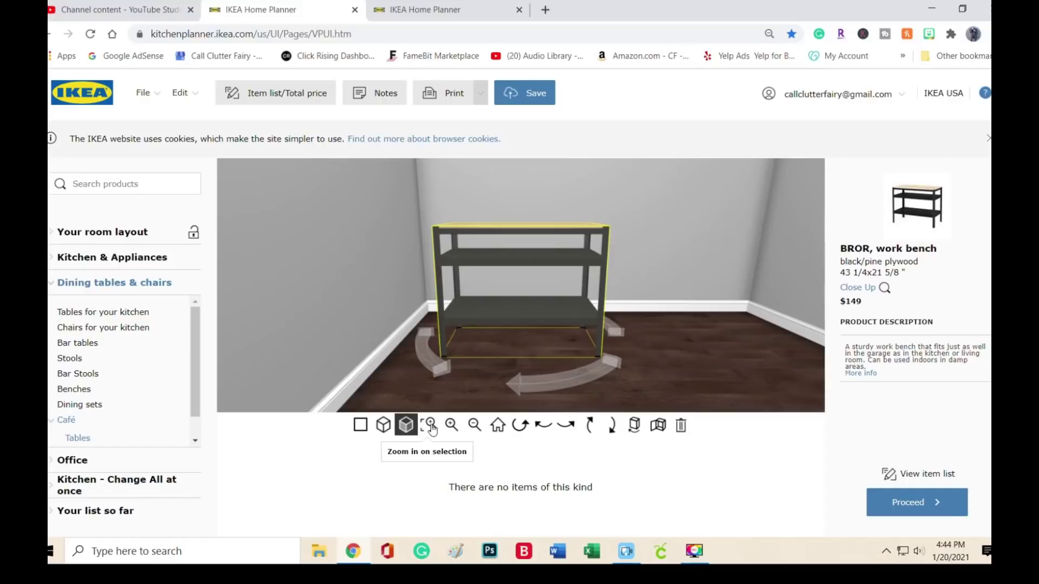
click(473, 427)
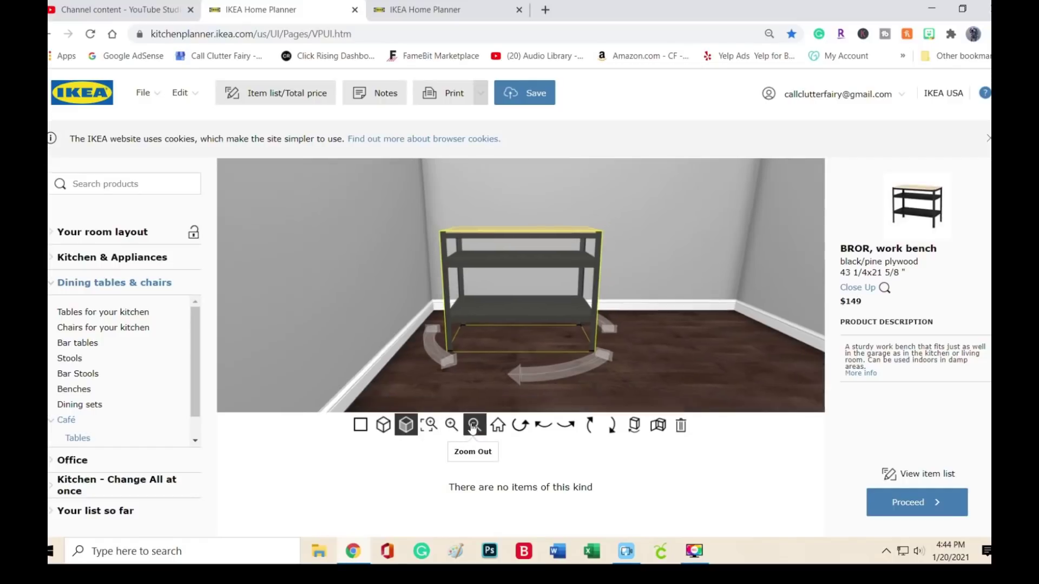
click(566, 395)
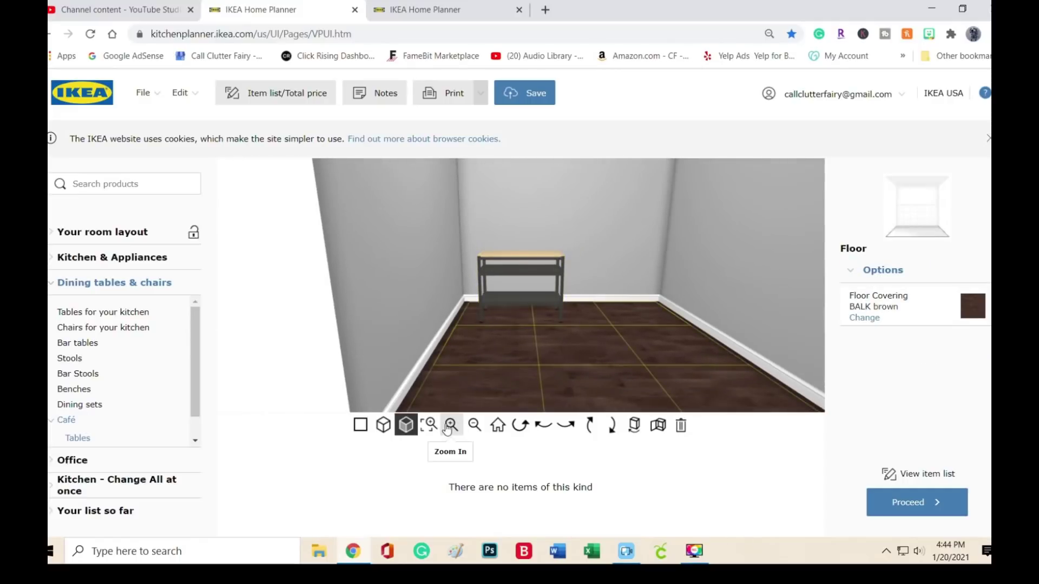
click(449, 426)
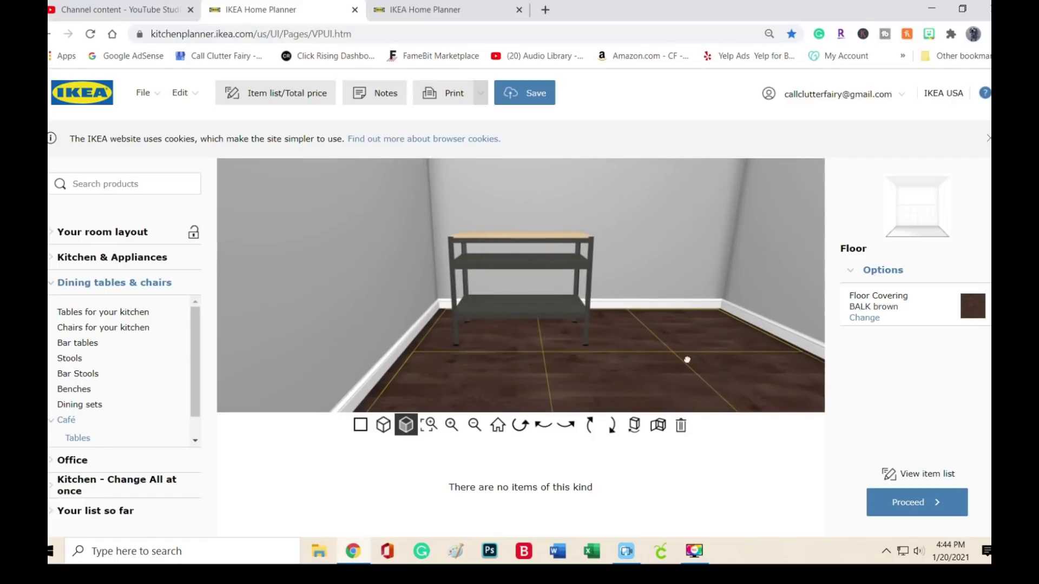
Look at the room and work bench from overhead in the full 3D view.
click(565, 425)
click(518, 427)
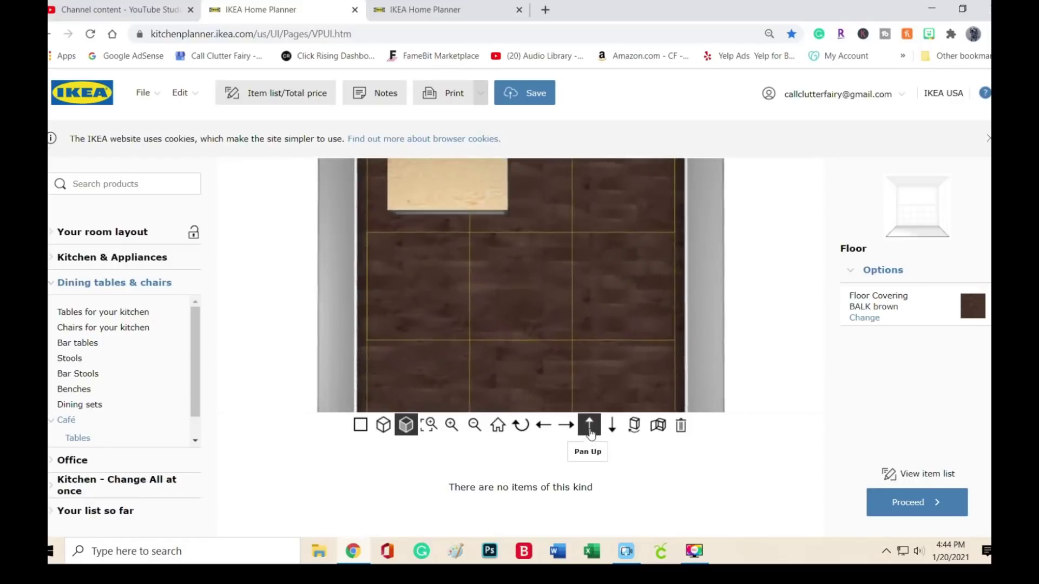
click(546, 426)
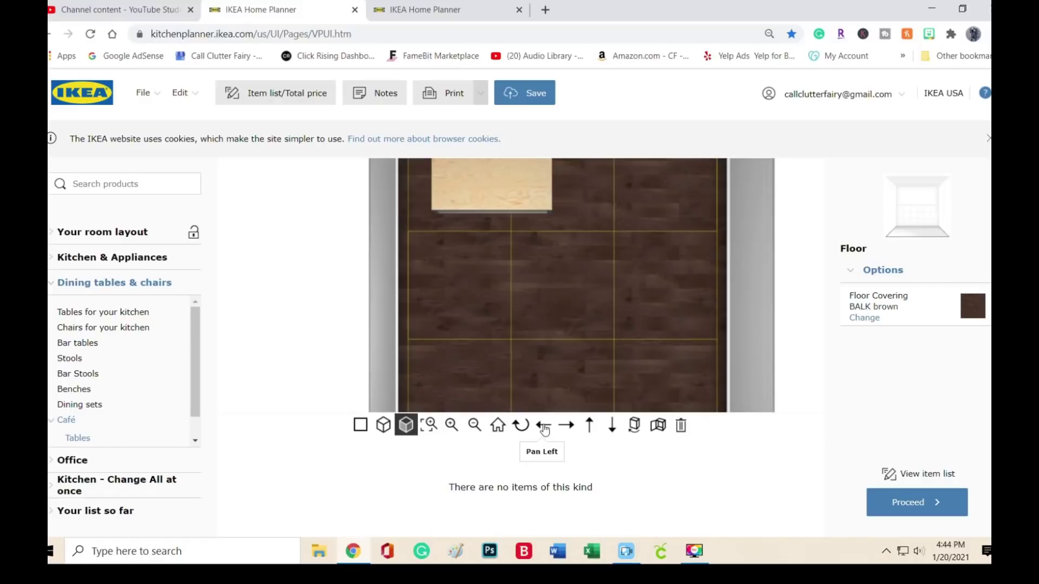
click(499, 427)
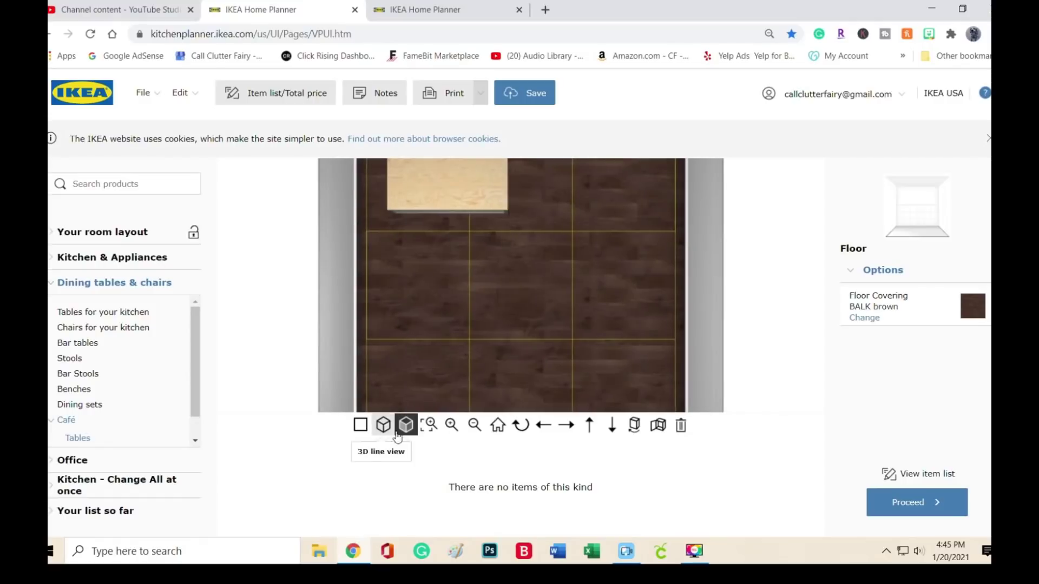
Delete the BROR work bench from the floor plan.
click(362, 426)
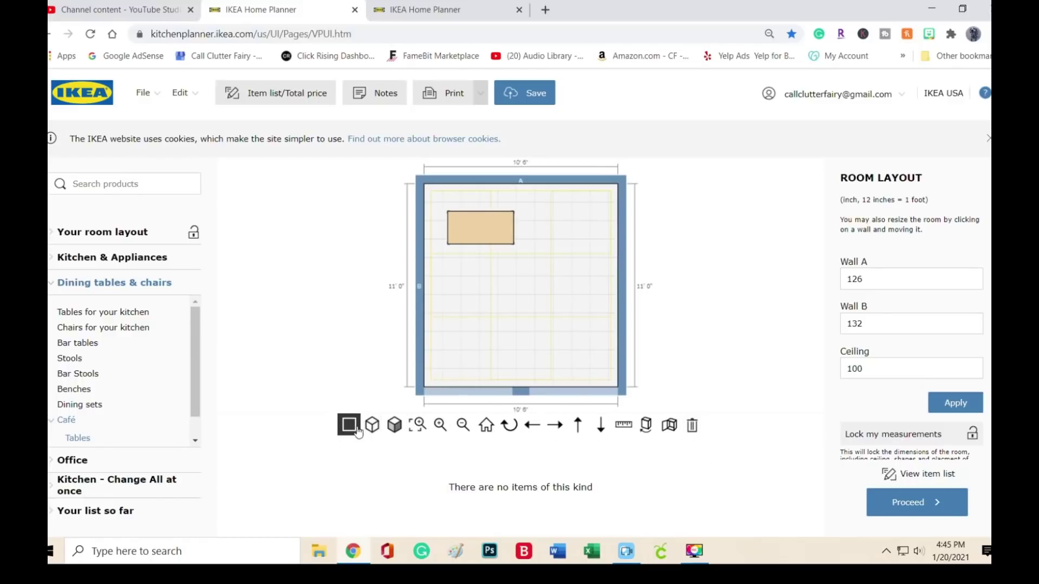
click(489, 227)
key(Delete)
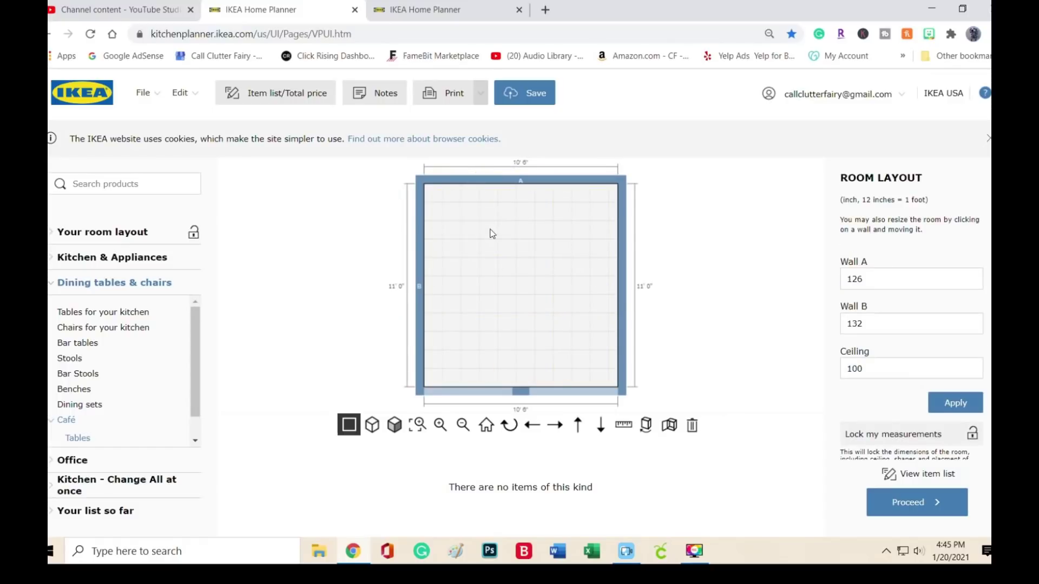
Look through the door types offered for the room layout, from interior, exterior and closet doors to pocket, patio and open doorways.
click(49, 287)
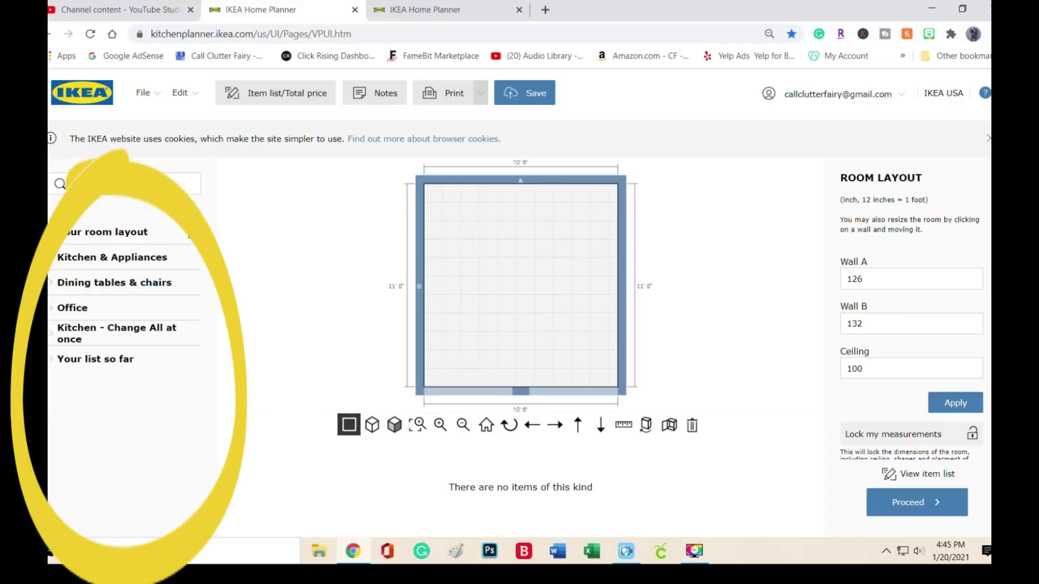
click(52, 234)
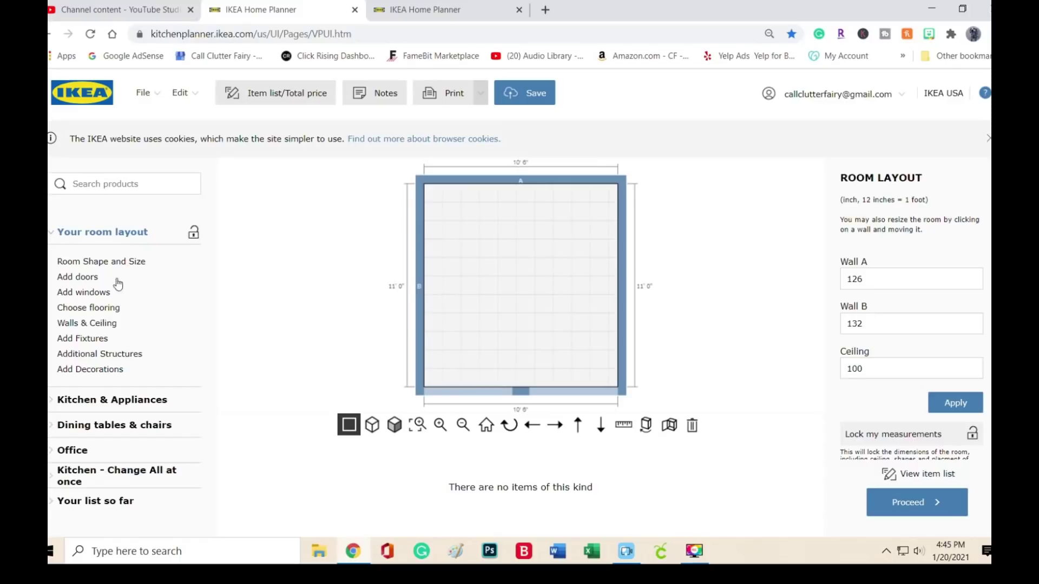
click(86, 277)
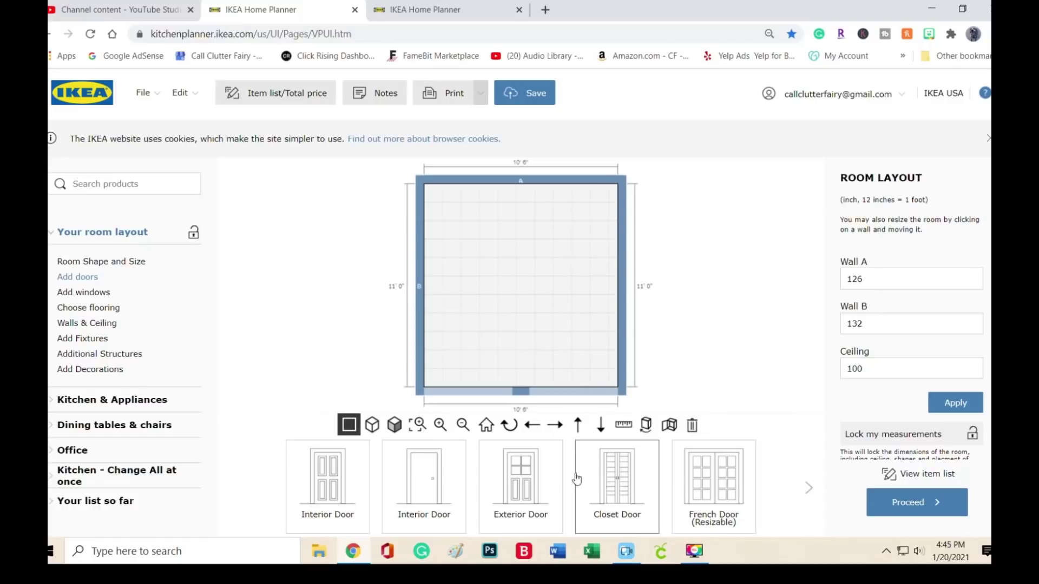
mouse_move(328, 509)
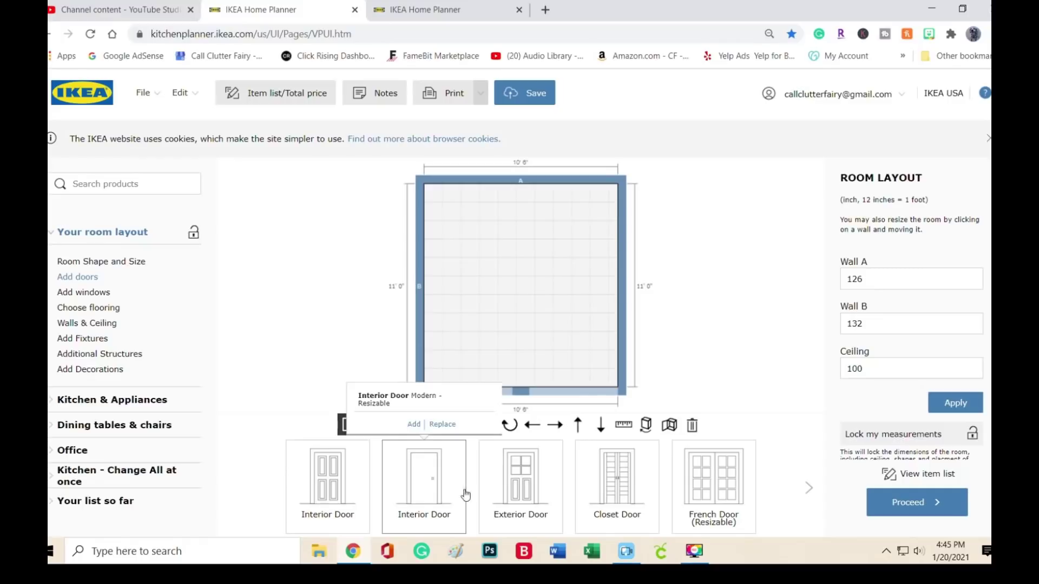
mouse_move(528, 487)
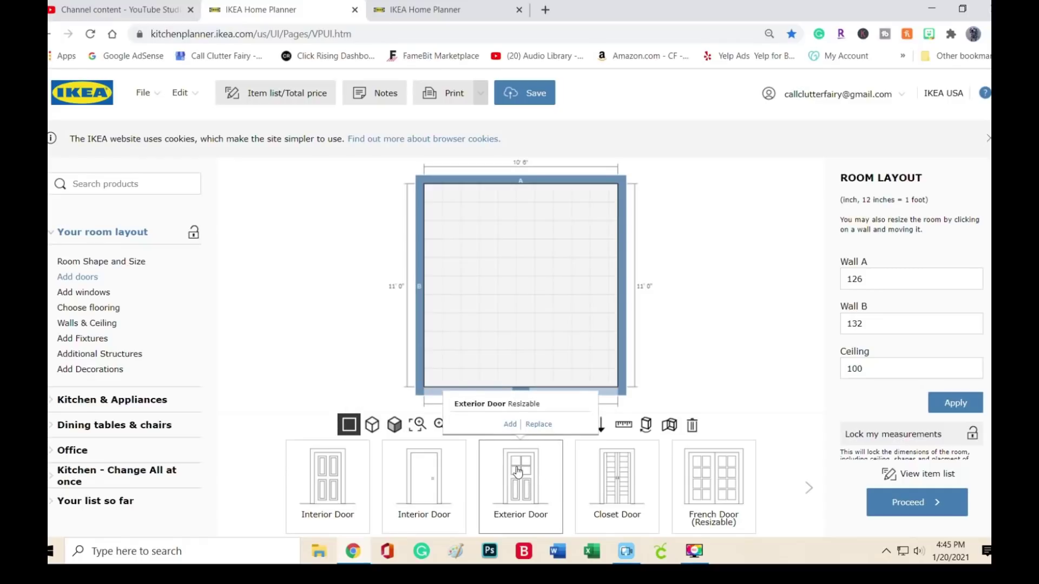
mouse_move(617, 473)
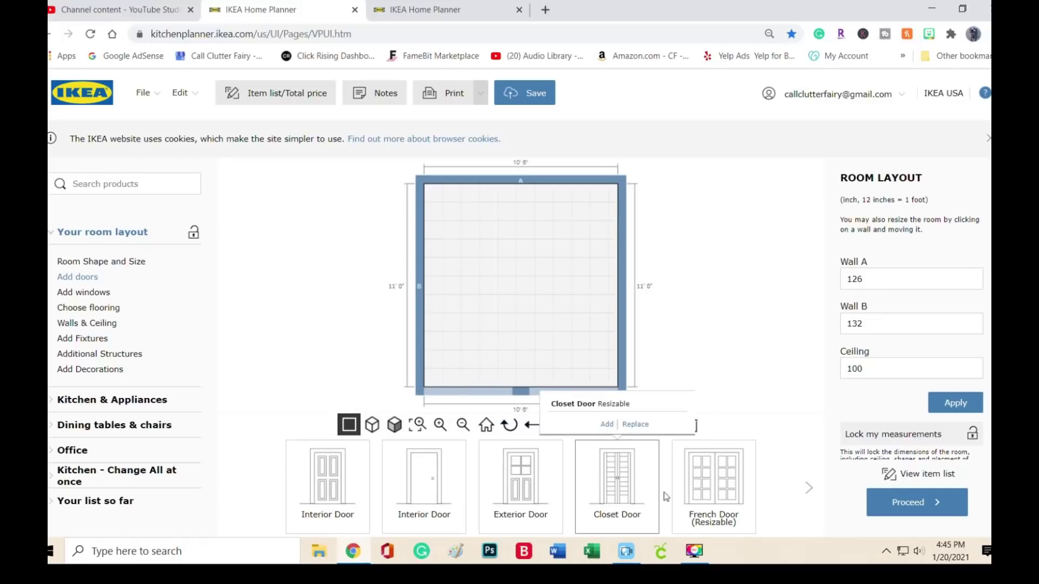
click(808, 490)
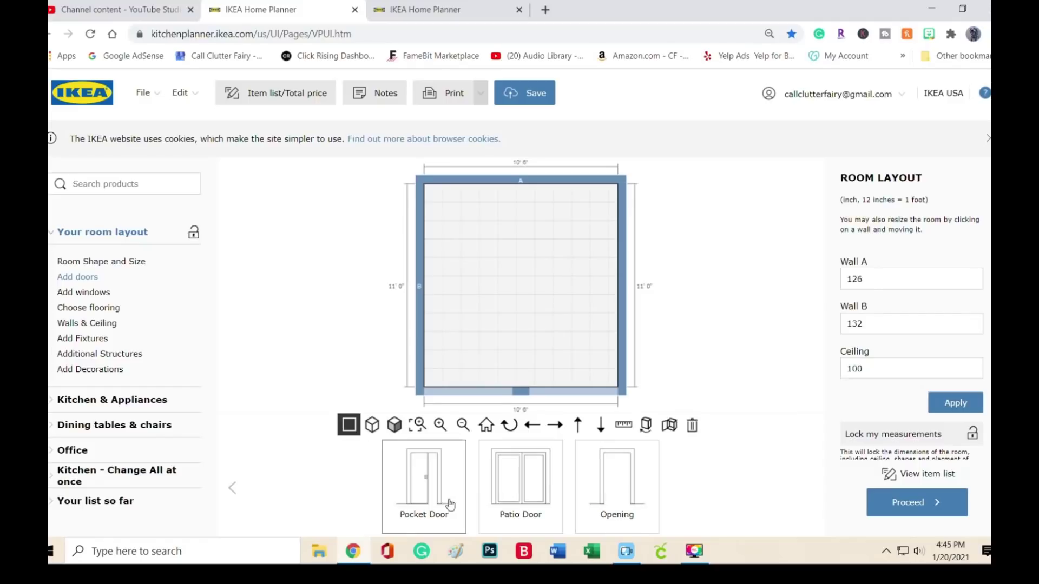
mouse_move(611, 499)
mouse_move(530, 499)
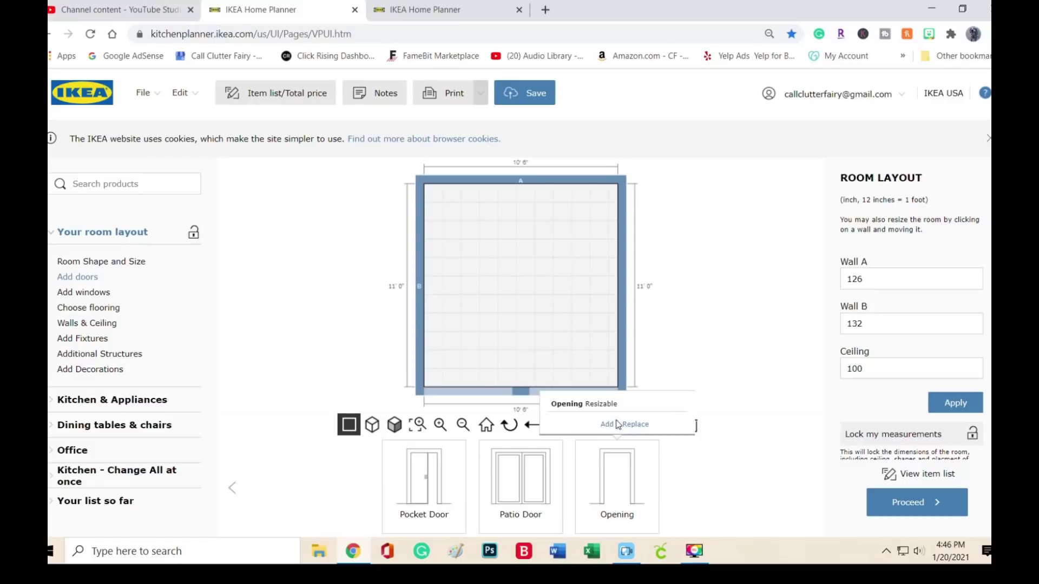
Add a resizable opening to wall A and set its height to 90 inches and its width to 26 inches.
mouse_move(506, 483)
mouse_move(602, 481)
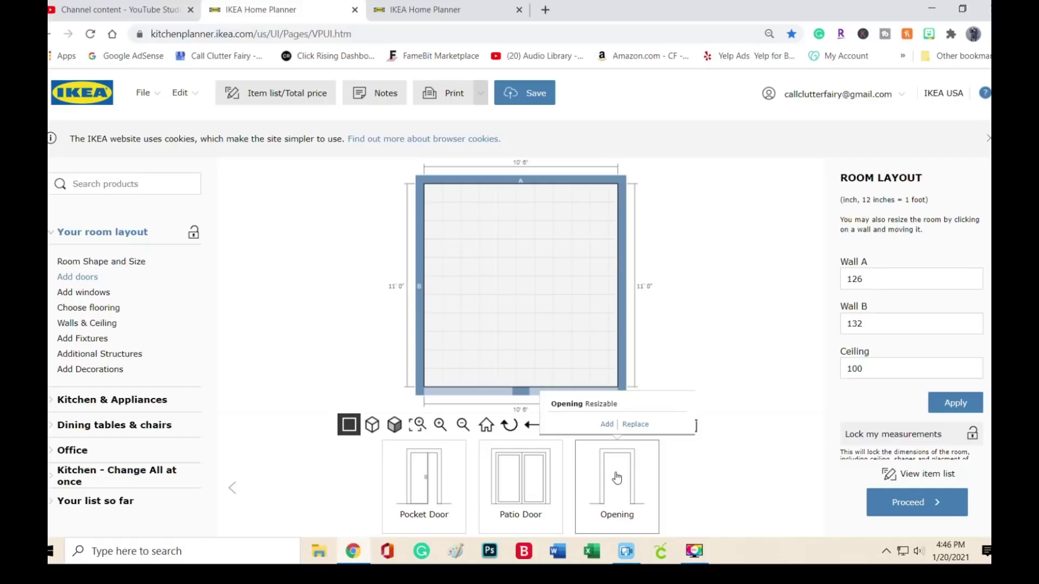
click(607, 425)
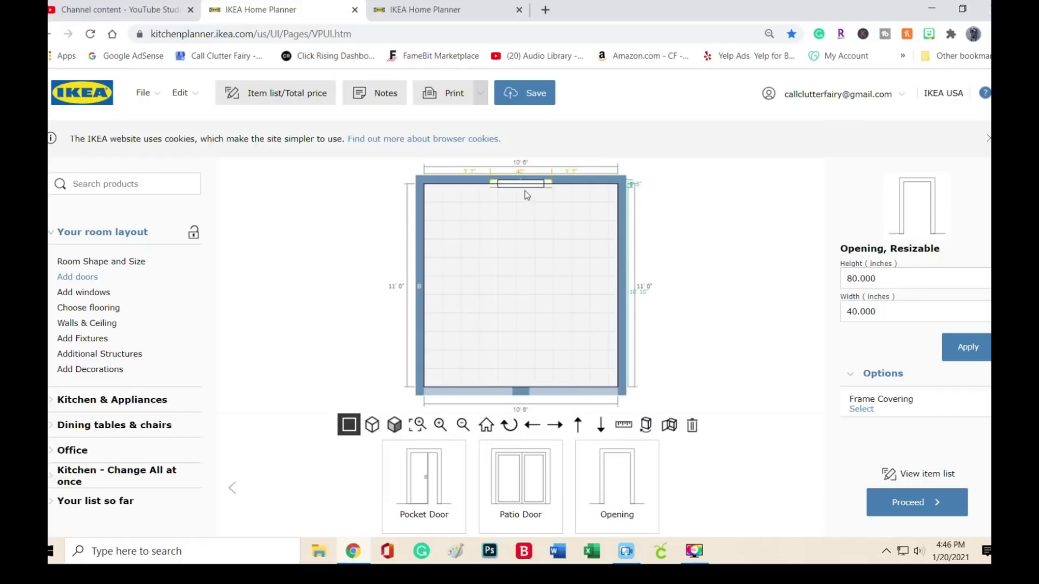
double_click(854, 278)
text(90)
double_click(855, 317)
text(26)
click(969, 356)
Resize the wall opening freehand in the full 3D view to about 101 inches wide and 89.5 inches high.
click(403, 425)
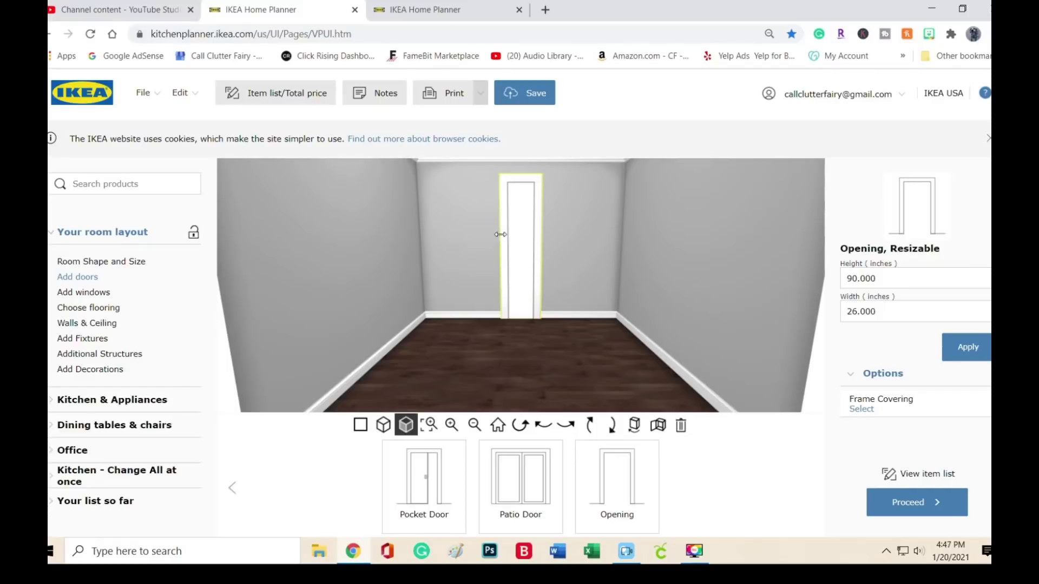
drag(500, 235, 440, 234)
drag(498, 177, 499, 170)
drag(541, 241, 595, 289)
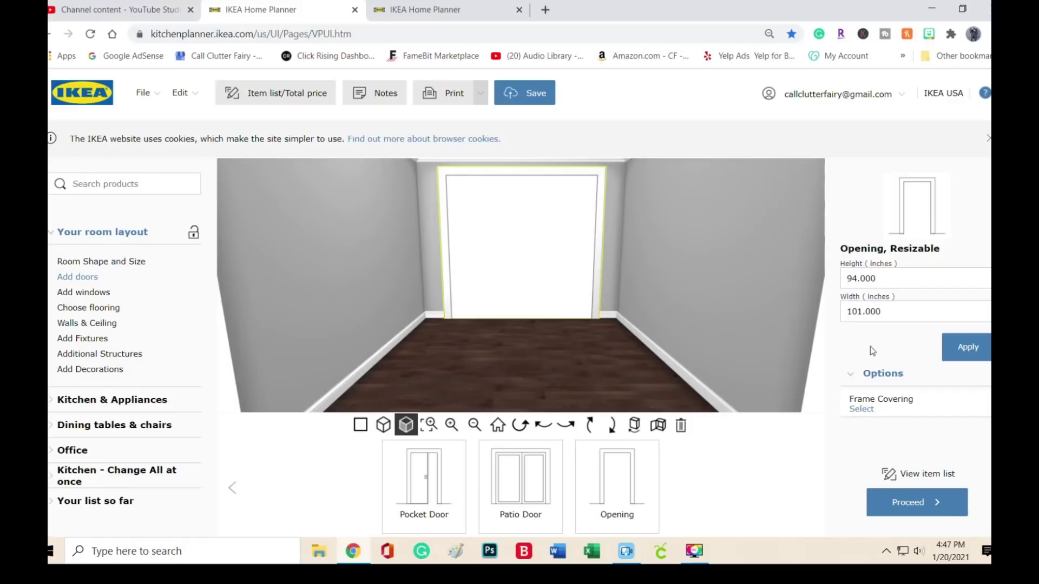
drag(507, 166, 500, 180)
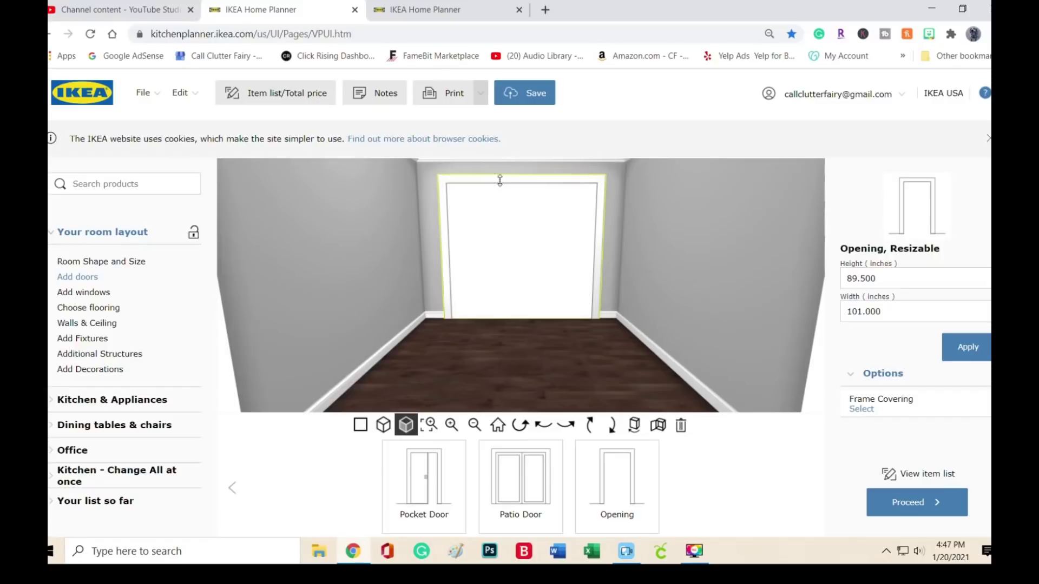
Delete the resizable opening from the back wall.
click(438, 226)
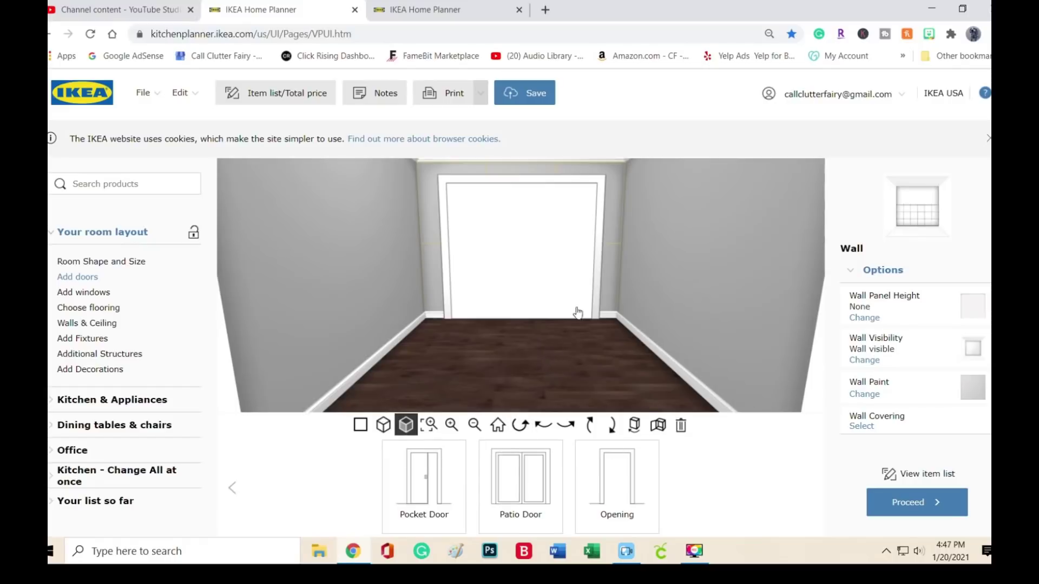
click(574, 266)
key(Delete)
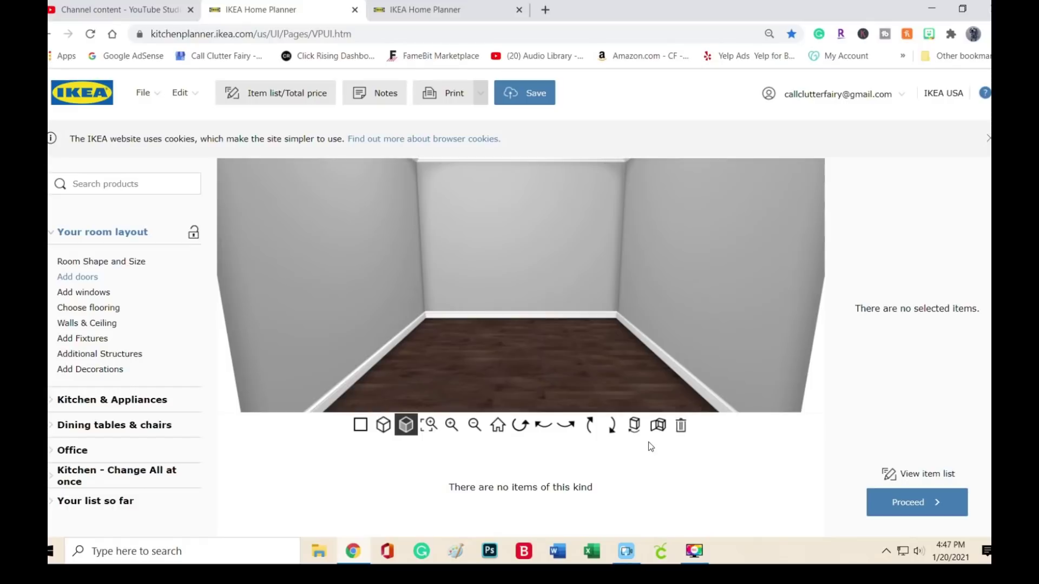
Look through the available window types and the wood, tile, stone, granite and carpet flooring choices.
click(73, 293)
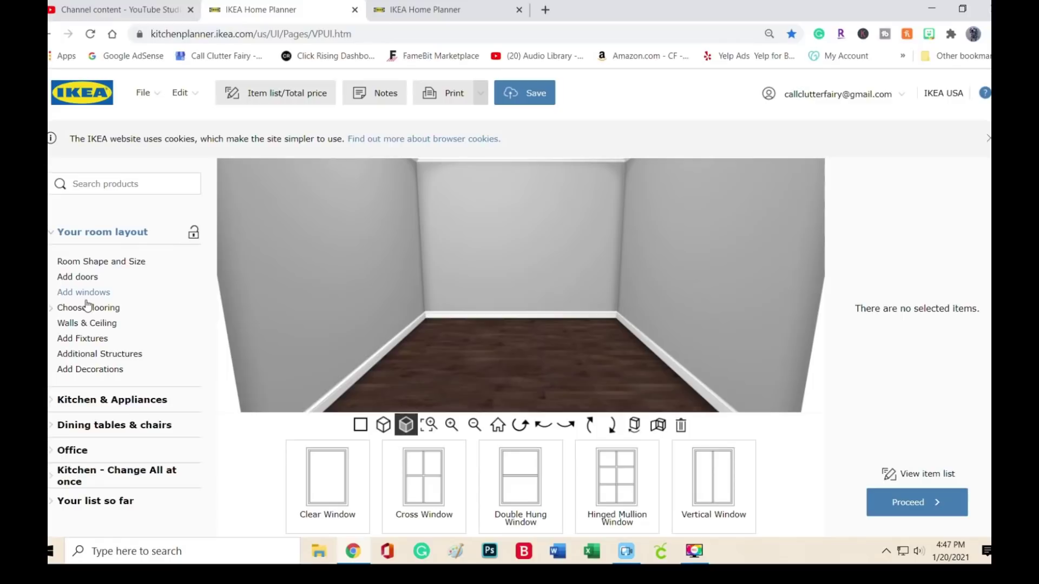
click(595, 497)
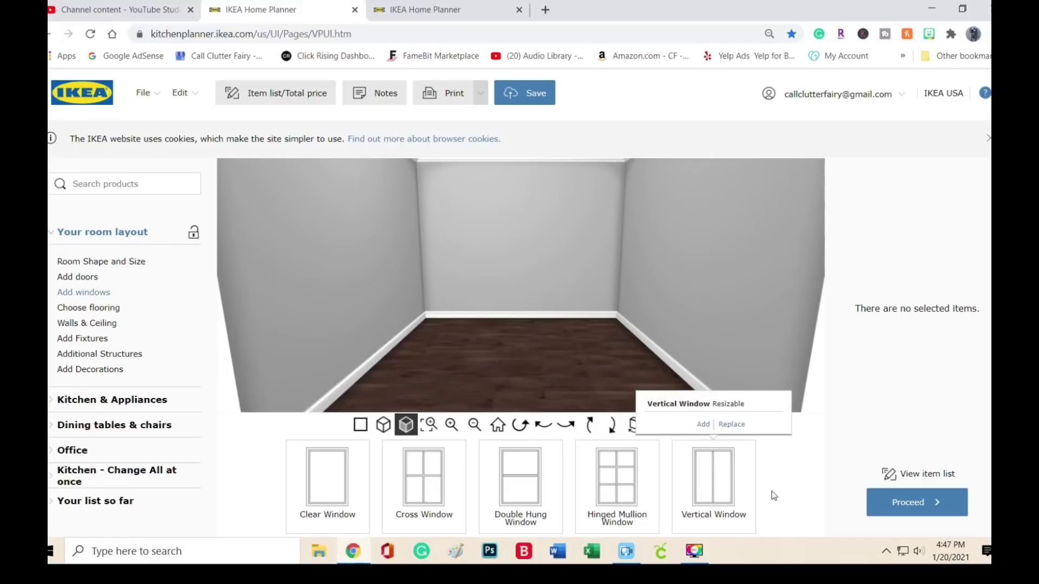
click(105, 309)
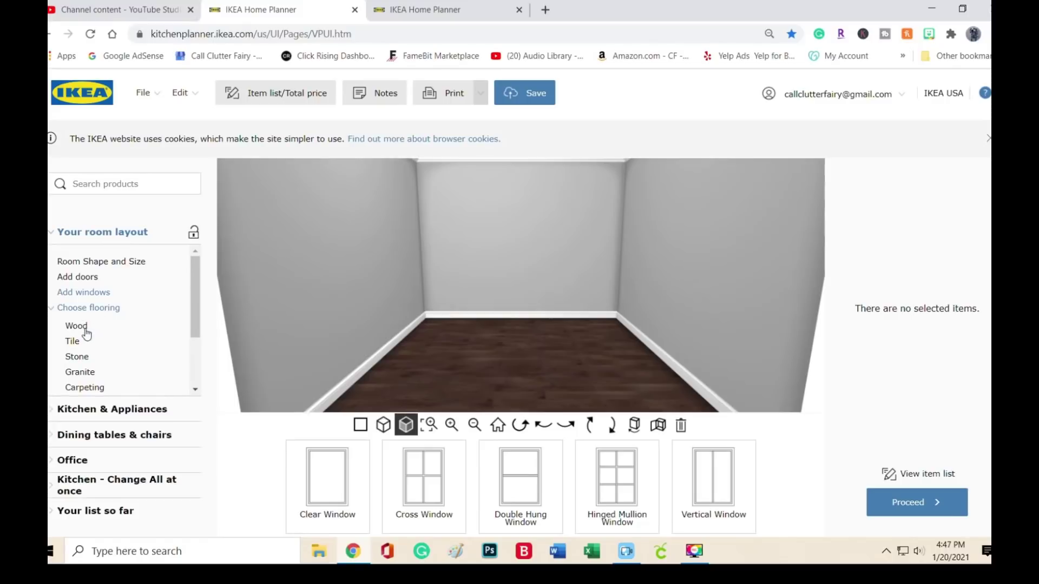
click(82, 329)
click(74, 342)
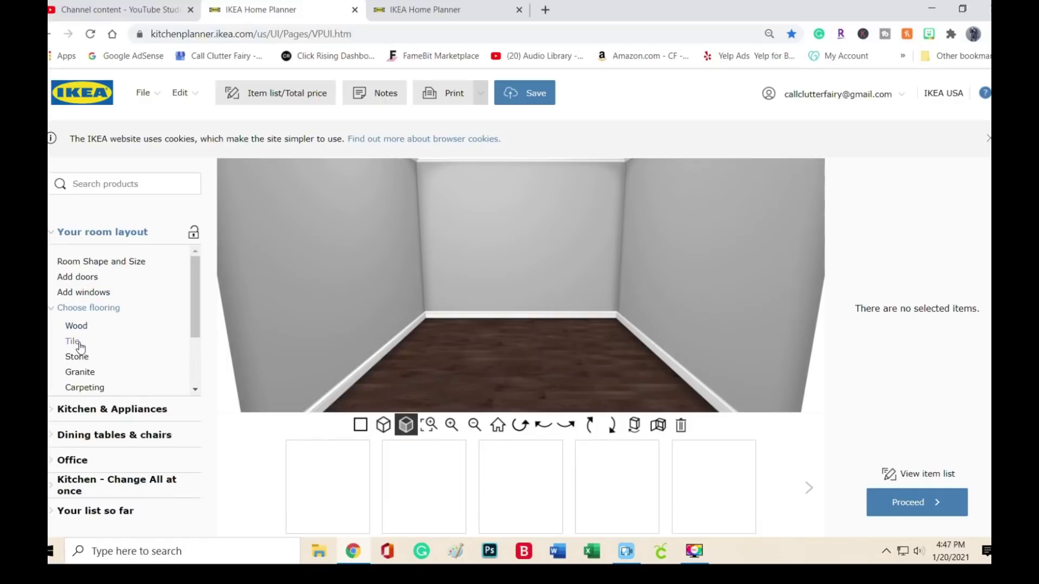
click(84, 360)
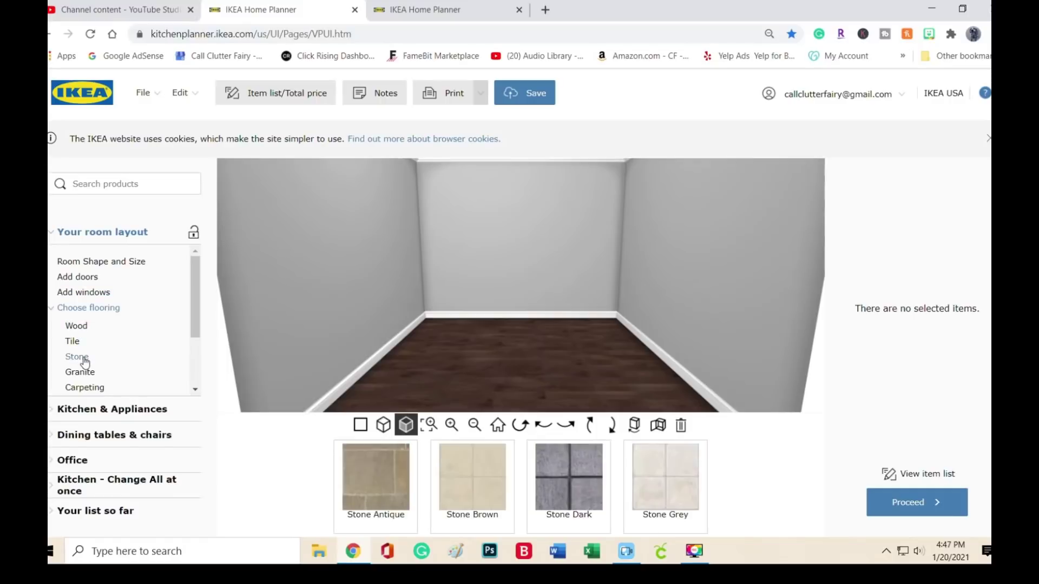
click(86, 375)
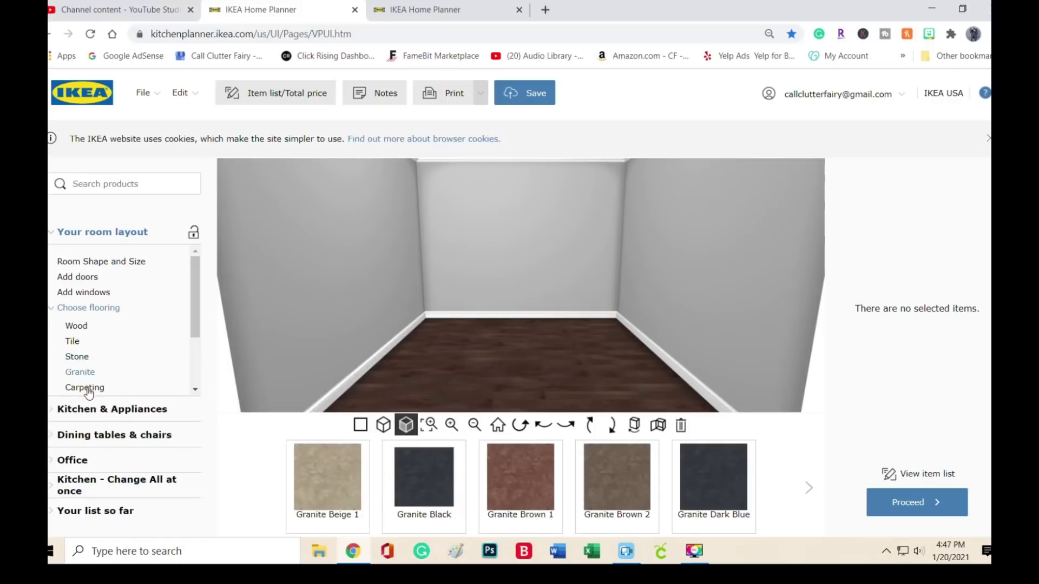
click(87, 388)
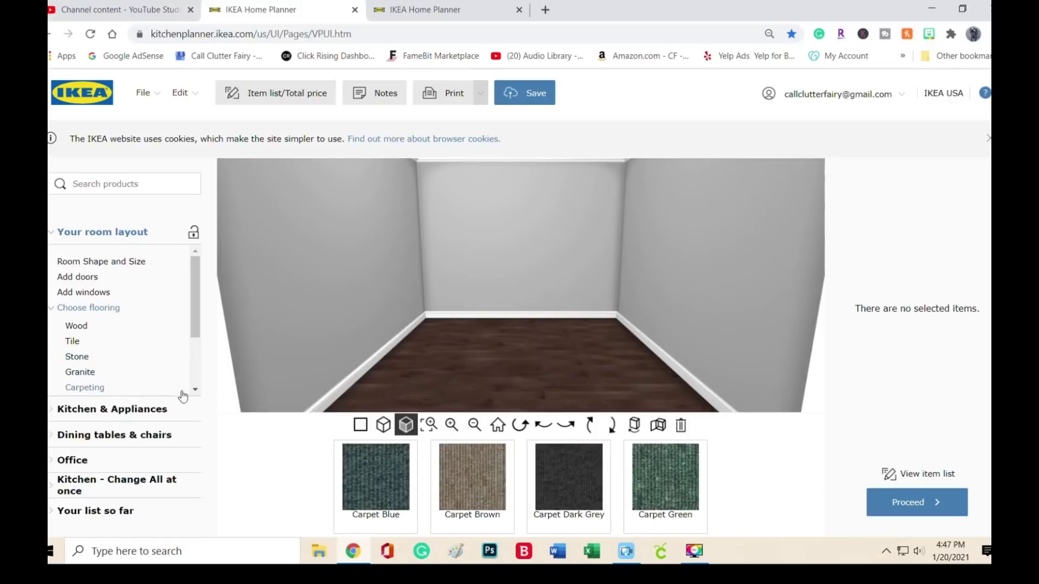
click(78, 326)
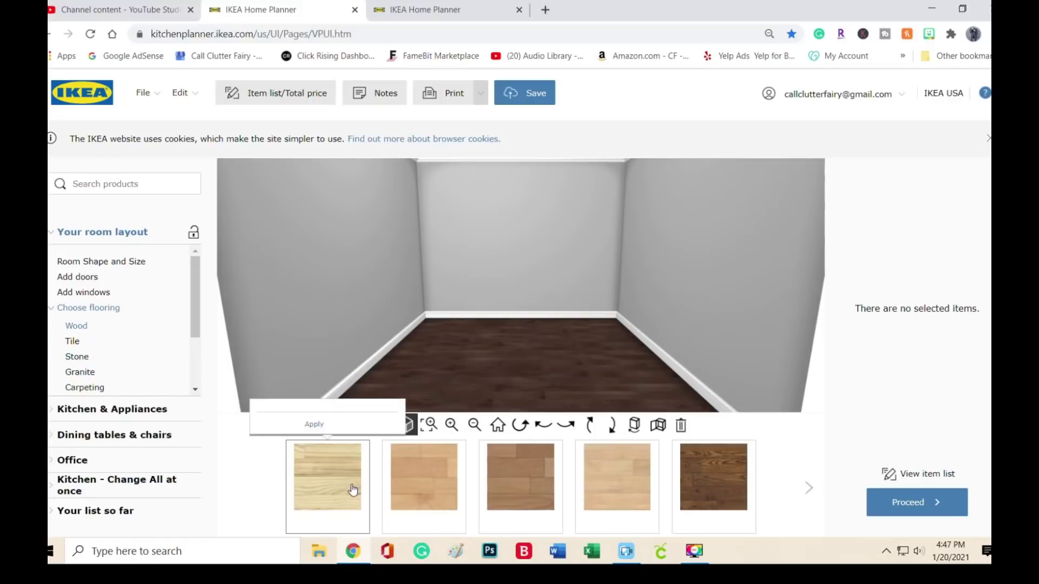
Cover the room's floor with the Carpet Dark Grey flooring.
click(85, 388)
click(567, 478)
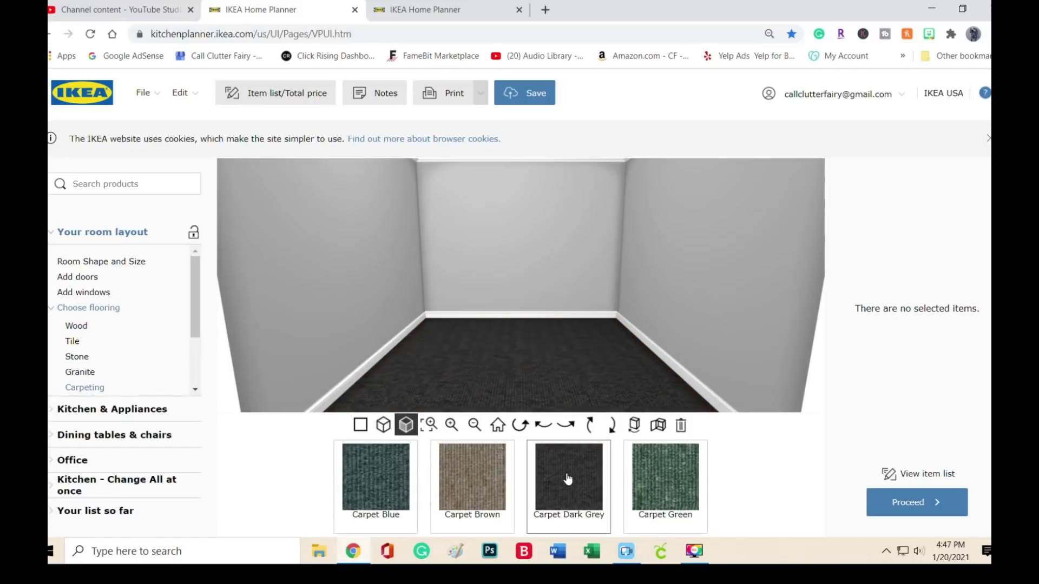
click(55, 311)
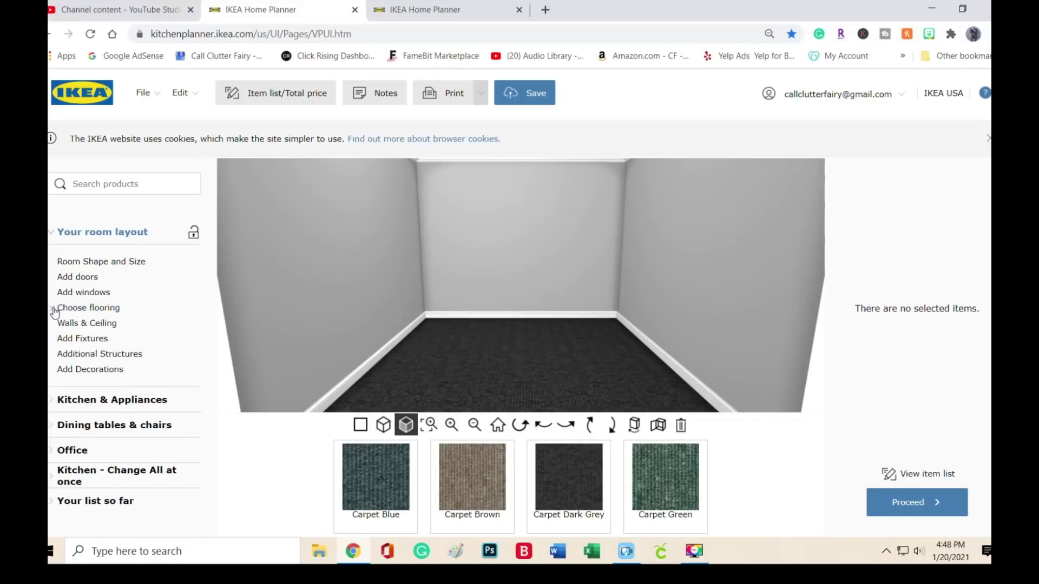
Paint the room's walls greyish light blue, using a shade from the Blue wall color group.
click(79, 324)
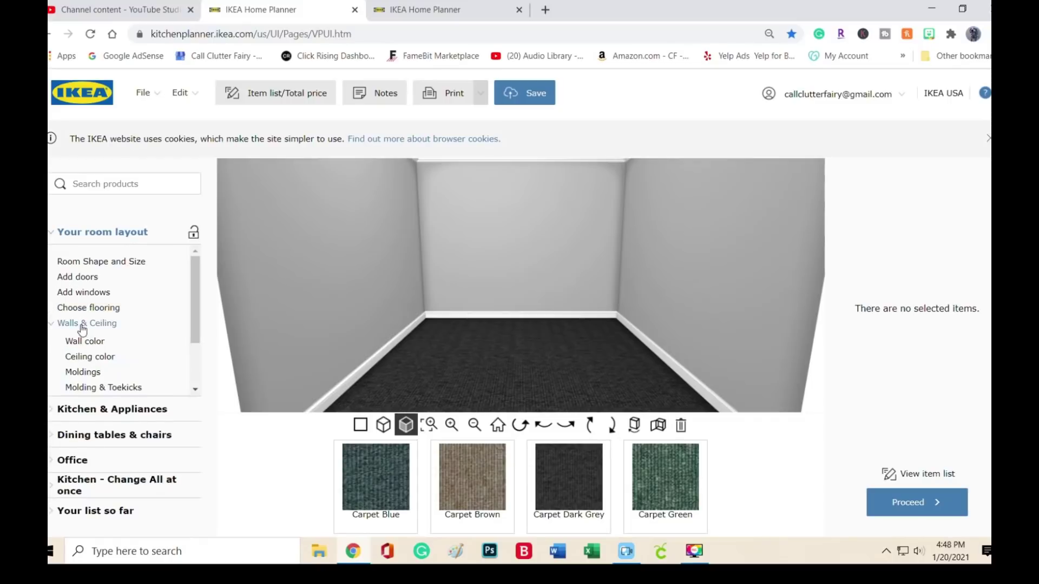
click(96, 342)
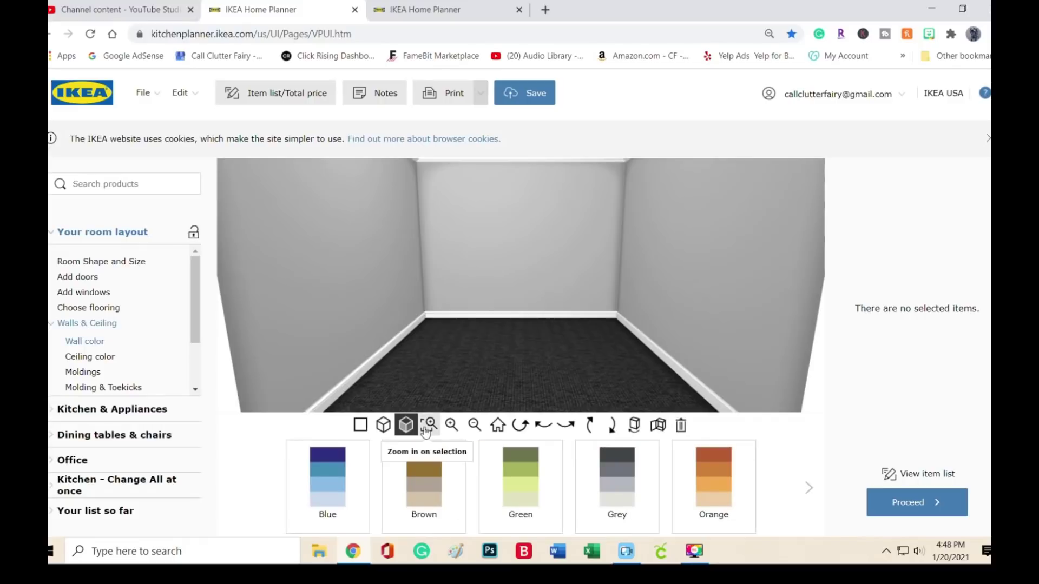
click(335, 495)
click(530, 492)
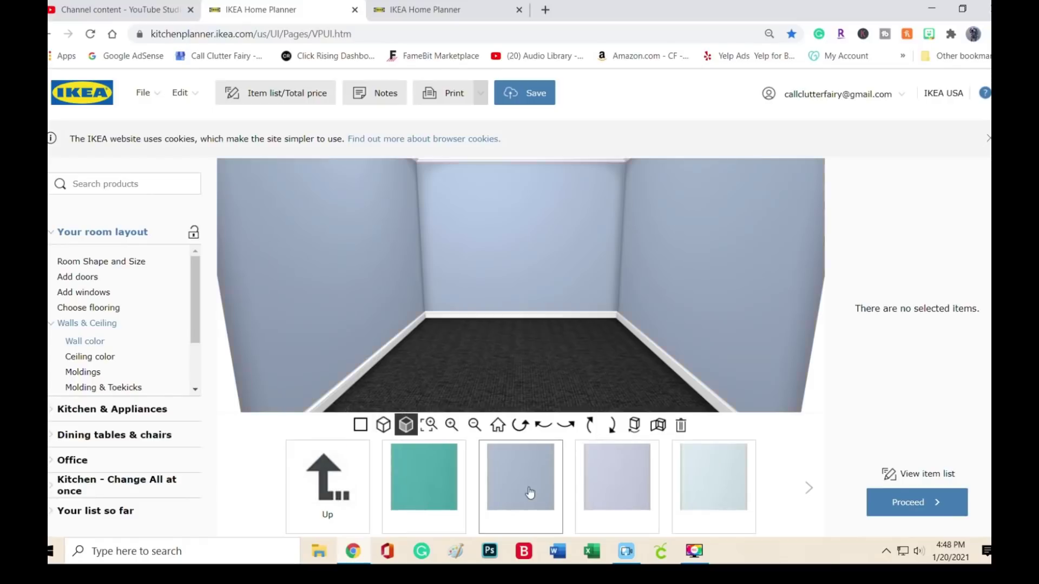
Review the ceiling color and molding style choices, and apply the pale cream wood finish to the room's moldings and toekicks.
click(102, 359)
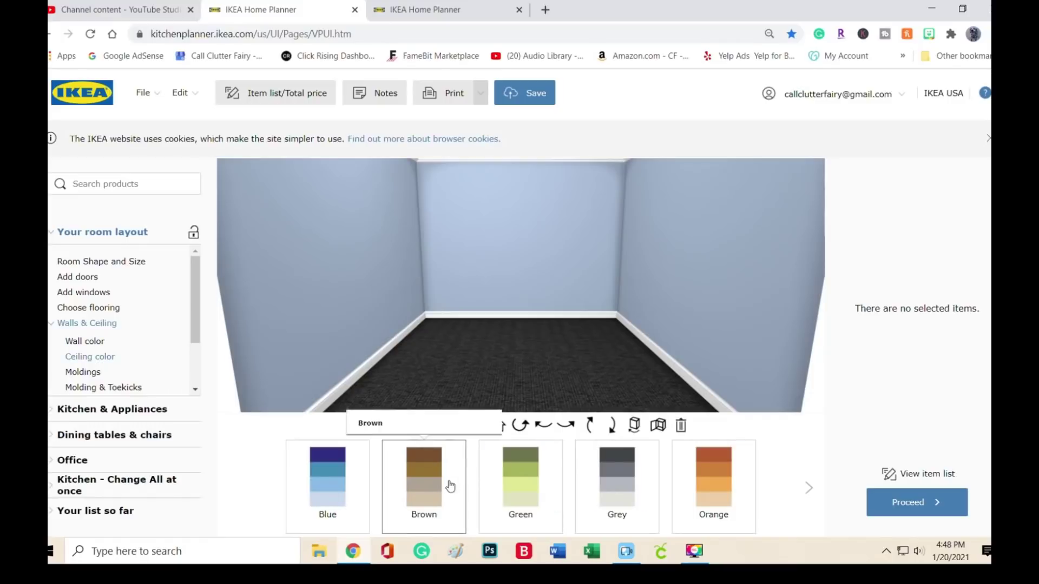
click(81, 373)
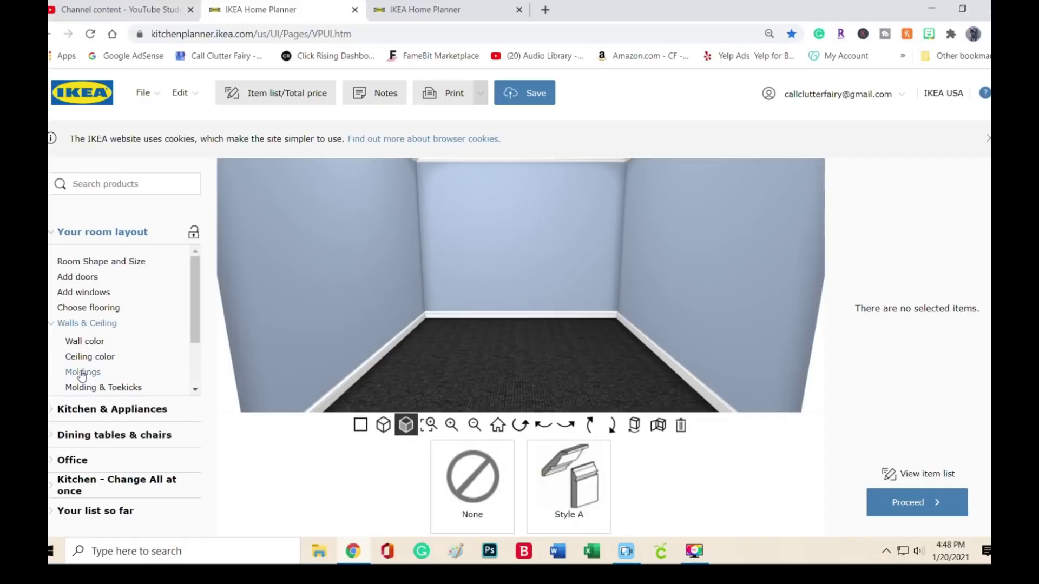
click(121, 387)
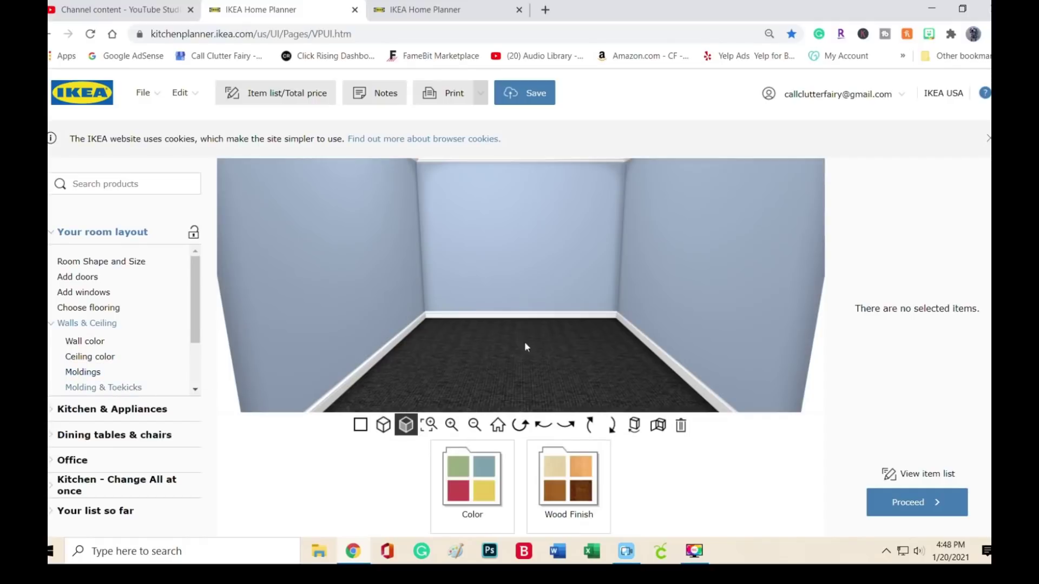
click(575, 474)
click(619, 481)
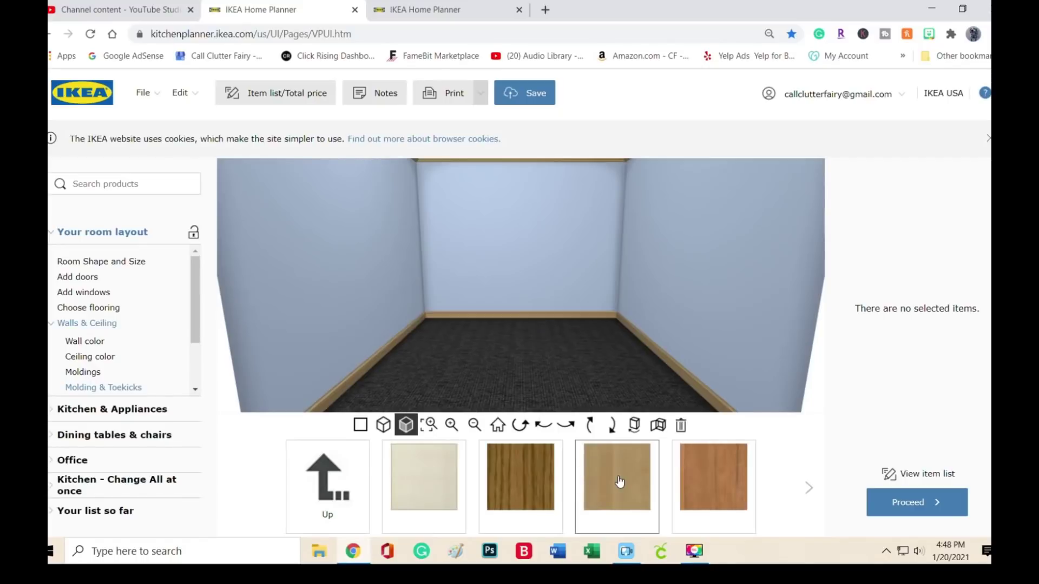
click(439, 477)
click(340, 478)
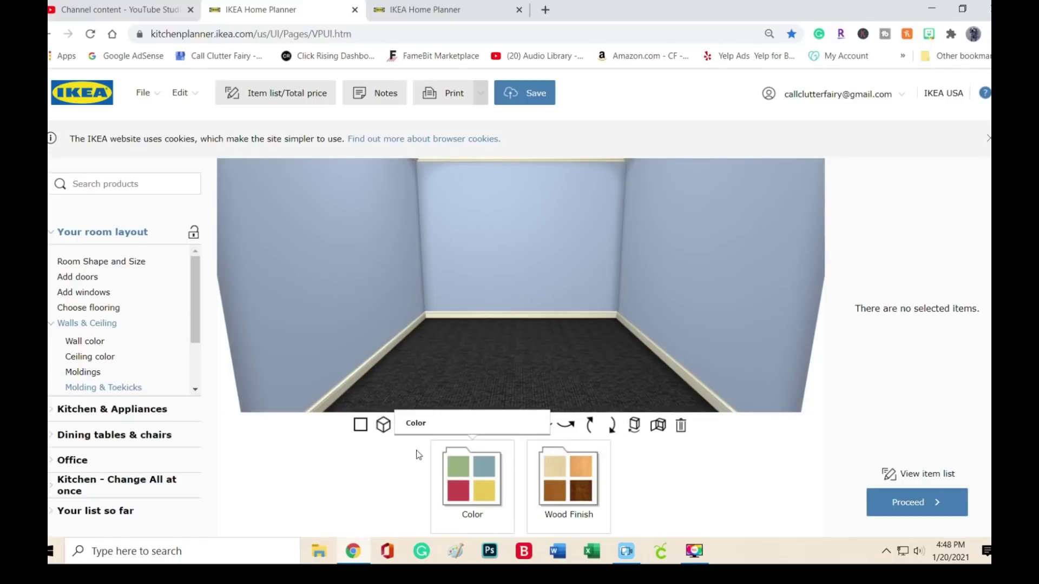
Add a wall tiles panel 18 inches high and 24 inches wide to the back wall.
drag(198, 336, 199, 372)
click(87, 335)
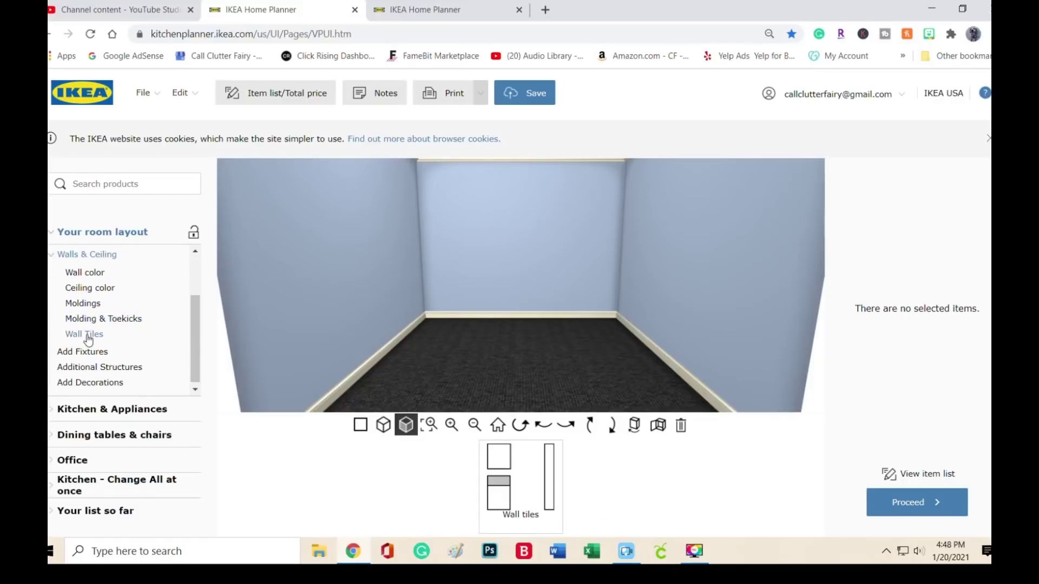
click(508, 467)
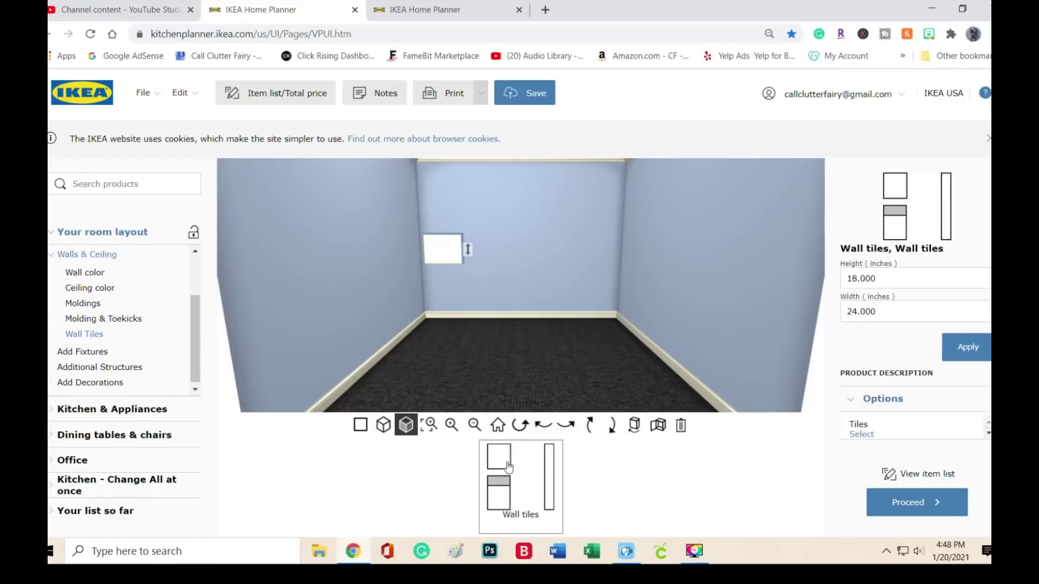
Try additional wall tiles panels along the back wall and delete all of that wall's tile panels.
click(510, 494)
click(550, 484)
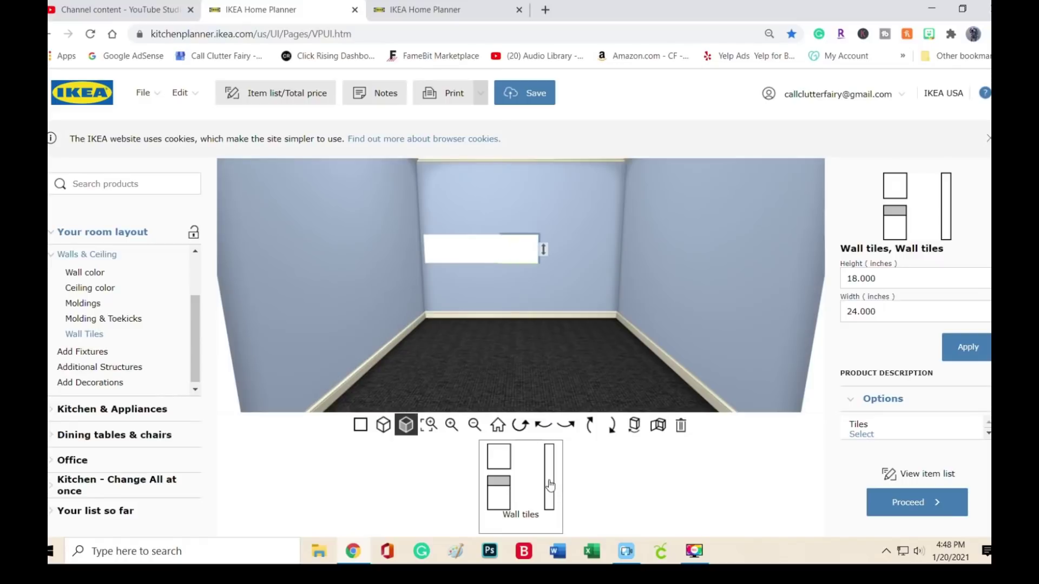
click(517, 246)
click(681, 425)
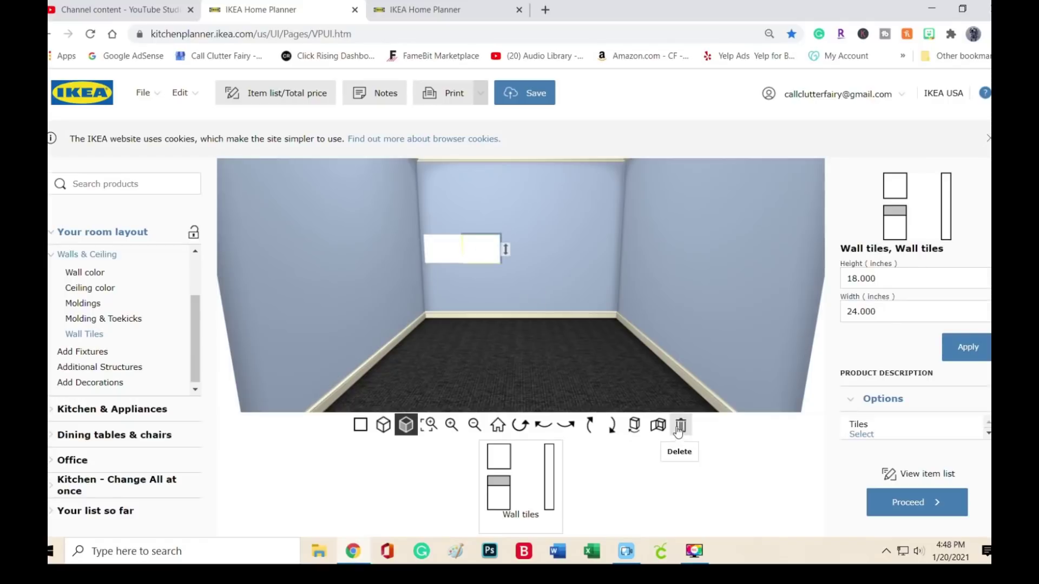
click(680, 425)
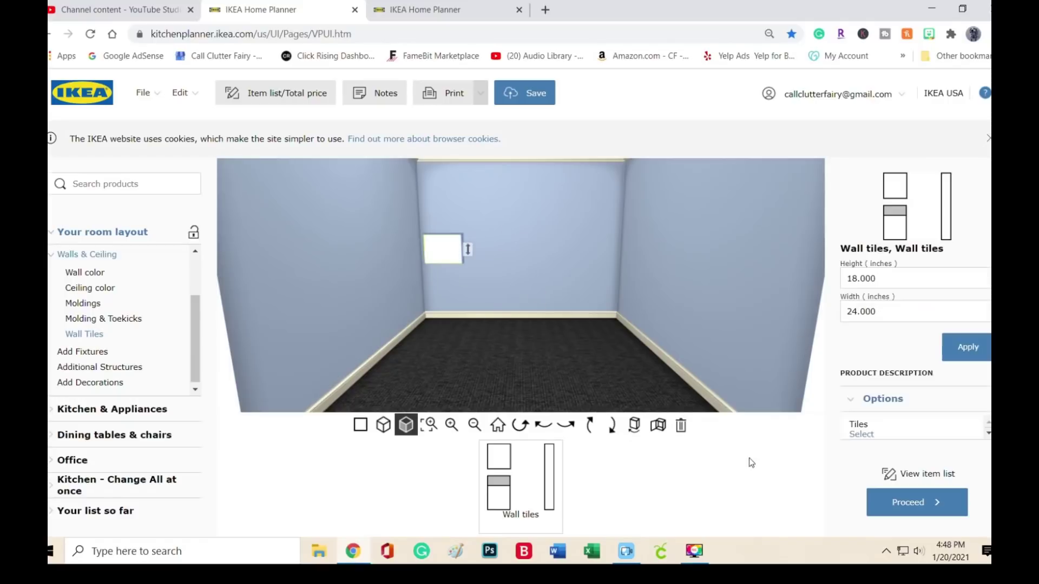
click(681, 427)
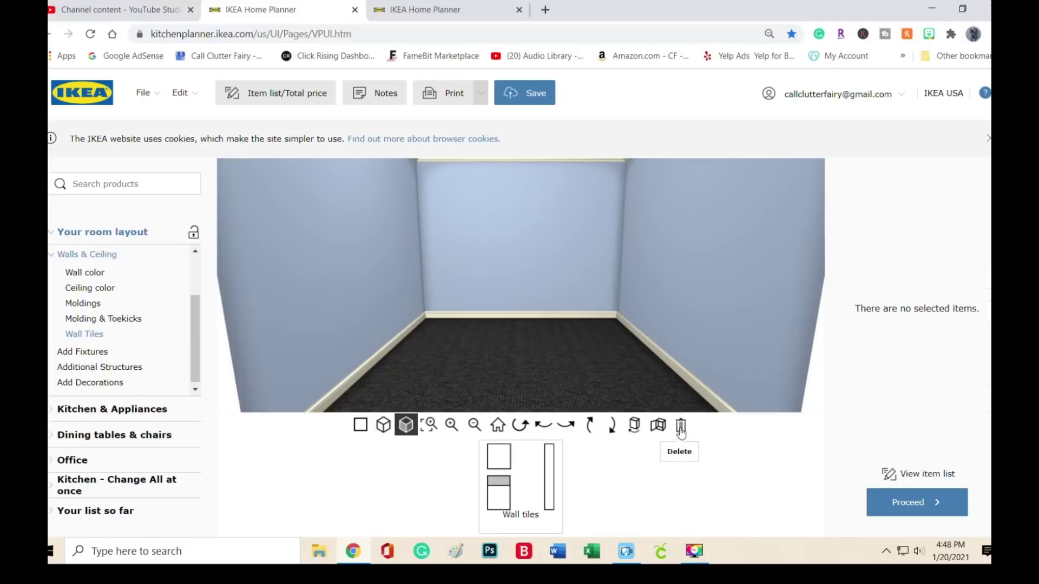
Try the Piping Vertical, Horizontal plumbing fixture in the room's back left corner and delete it.
click(105, 354)
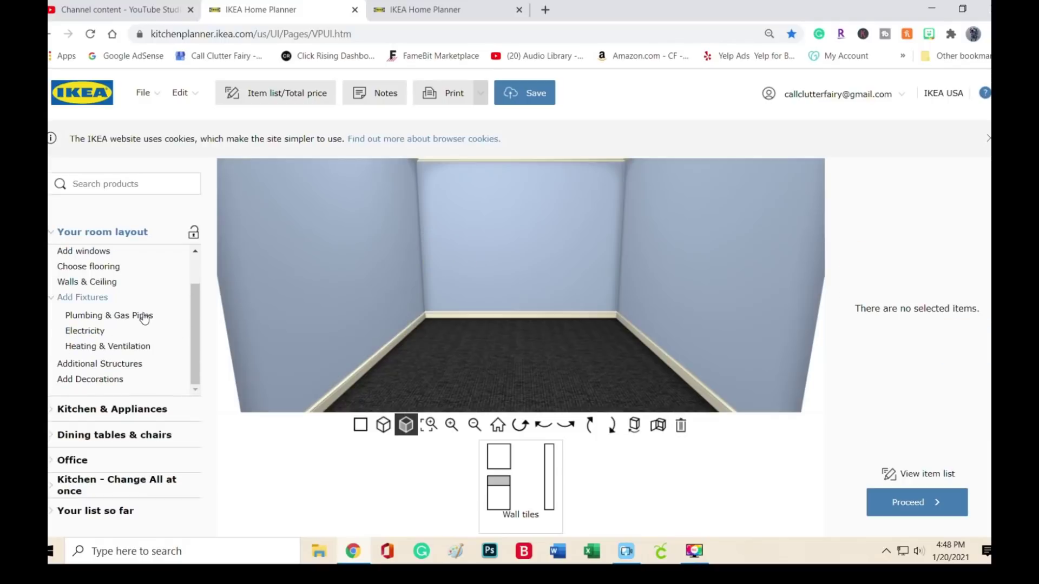
click(112, 320)
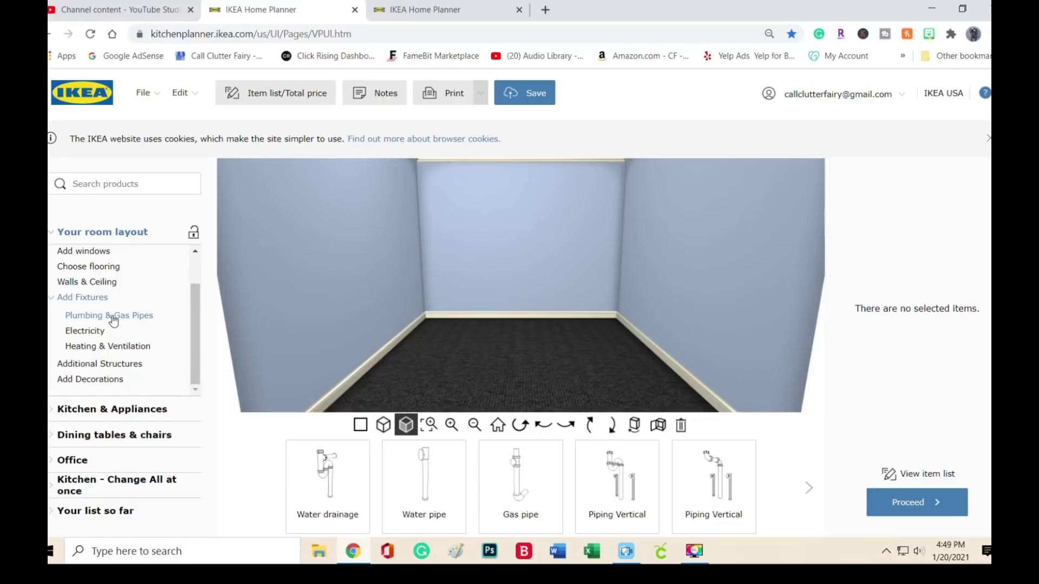
mouse_move(717, 469)
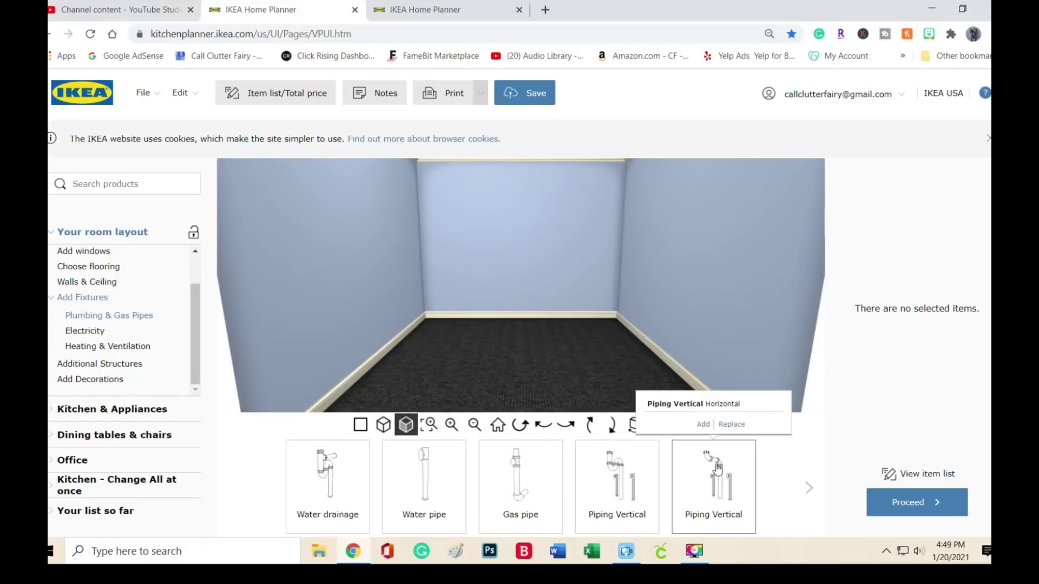
click(703, 424)
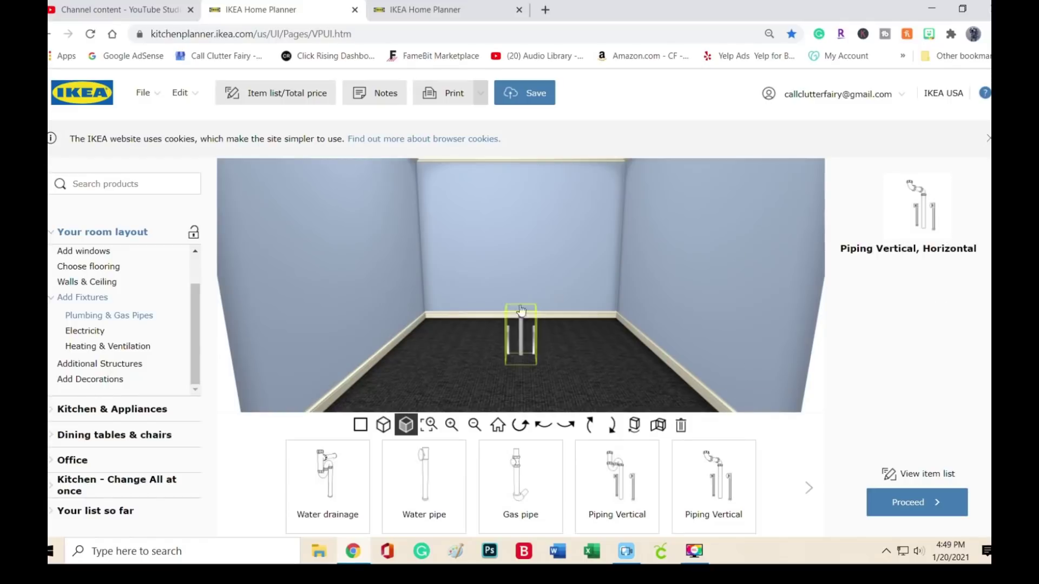
drag(521, 338, 426, 348)
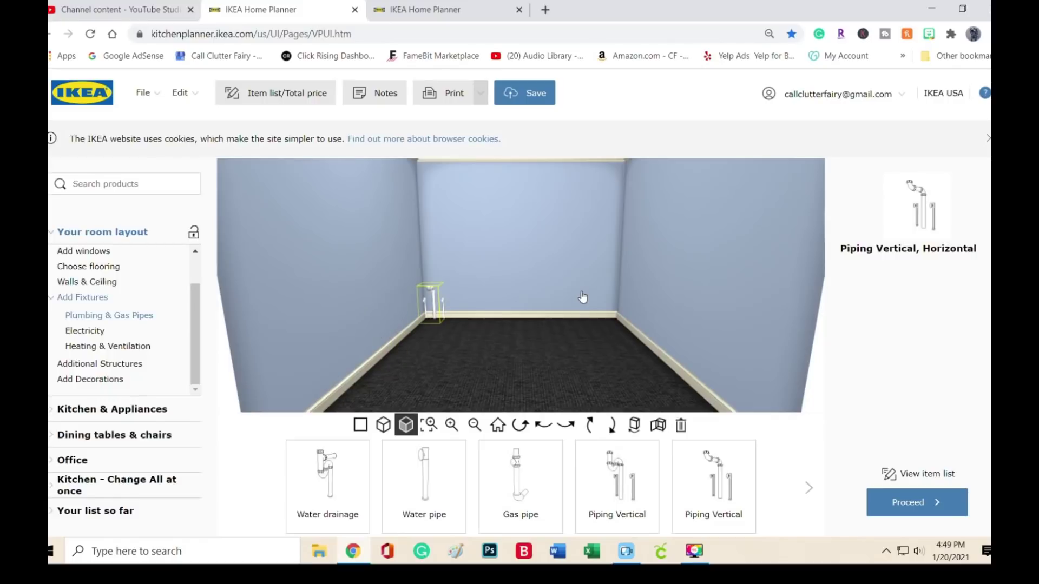
click(681, 425)
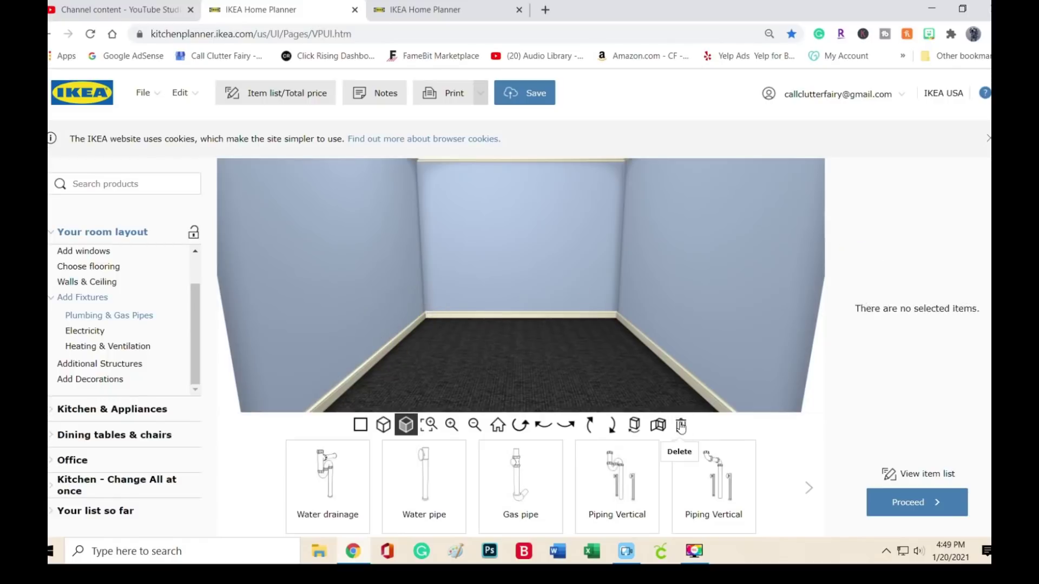
Look through the subcategories of the Electricity and Heating & Ventilation fixtures.
click(103, 346)
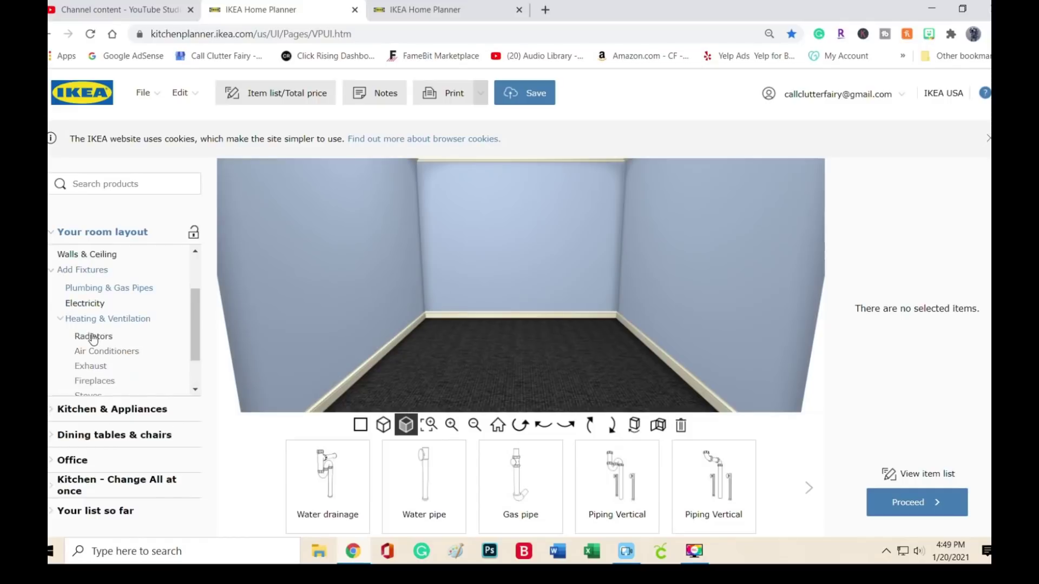
click(94, 304)
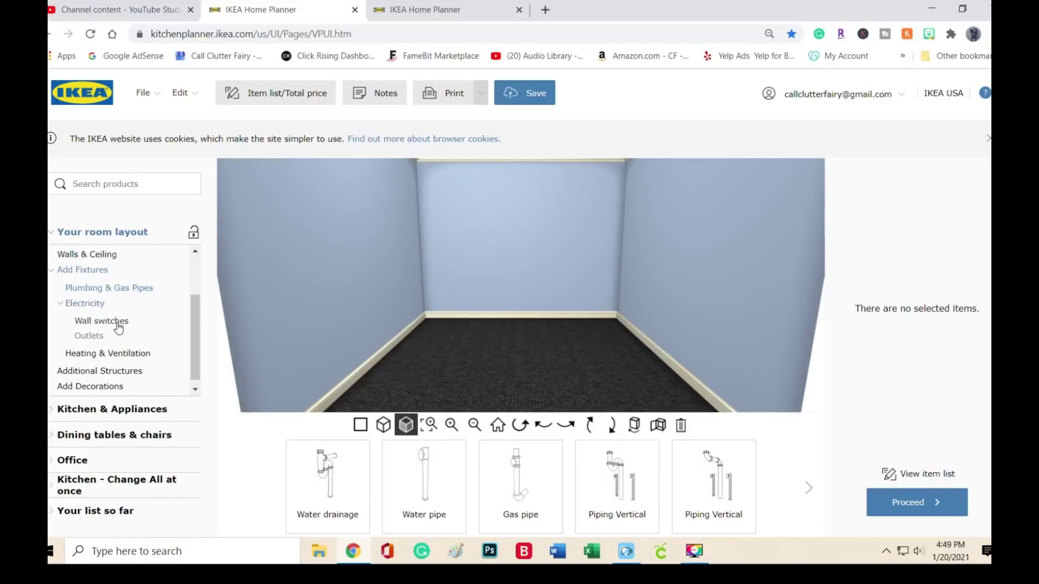
click(105, 386)
click(104, 301)
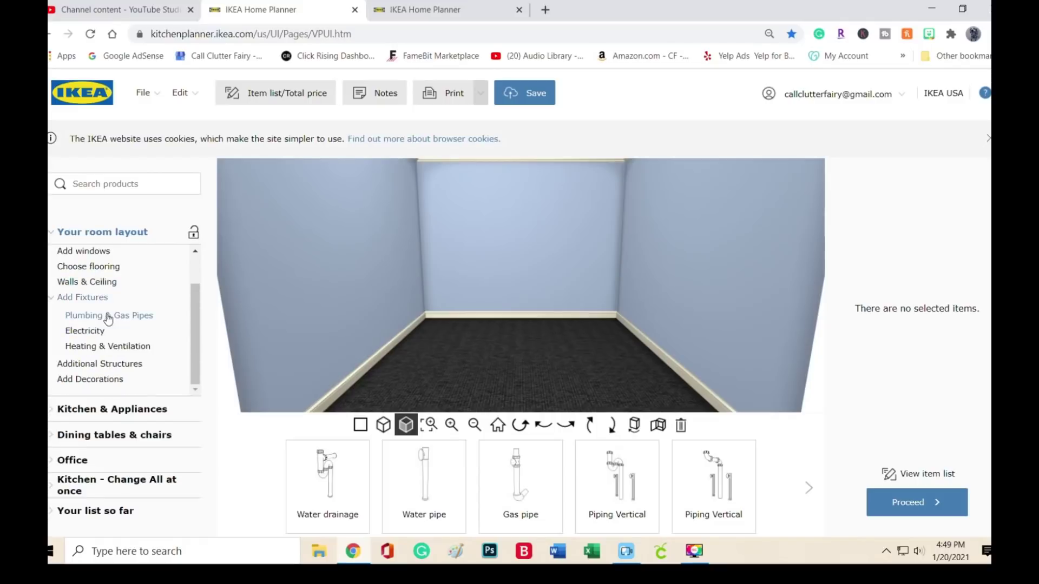
click(110, 351)
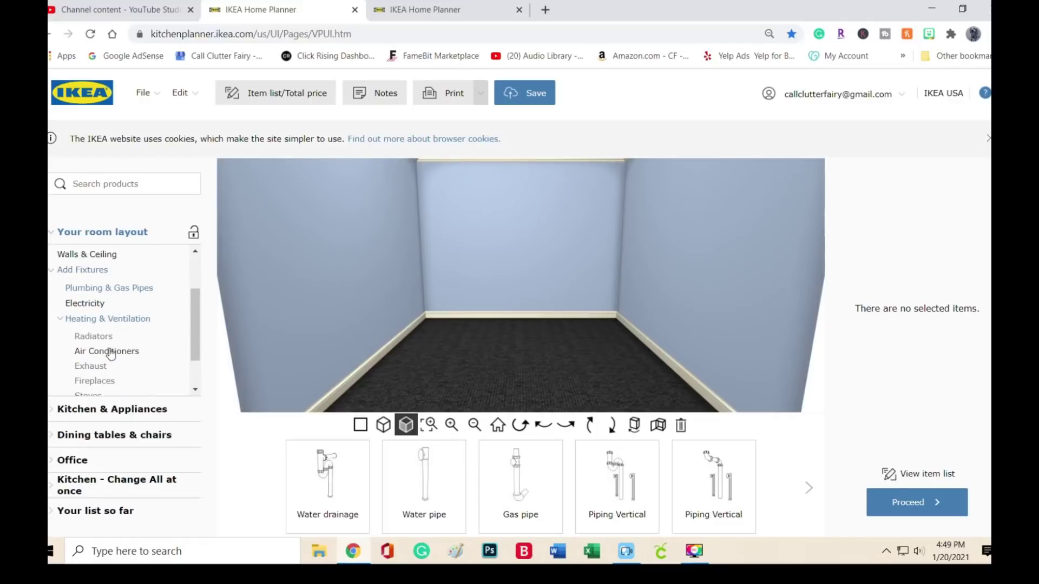
click(60, 322)
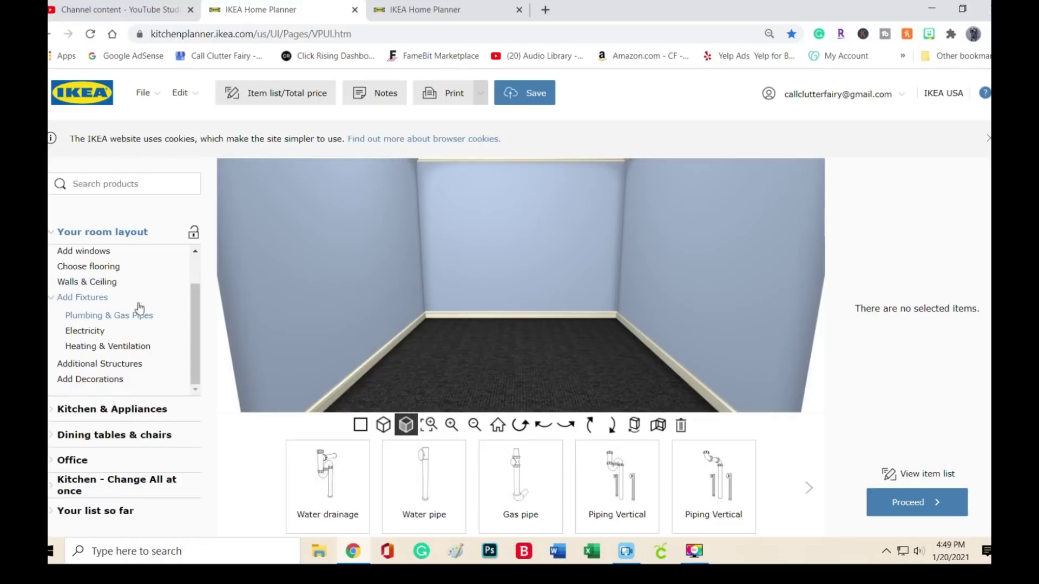
scroll(138, 306, up, 2)
scroll(128, 320, down, 2)
Add a resizable column with a 6-inch radius from the additional structures to the middle of the room.
click(97, 365)
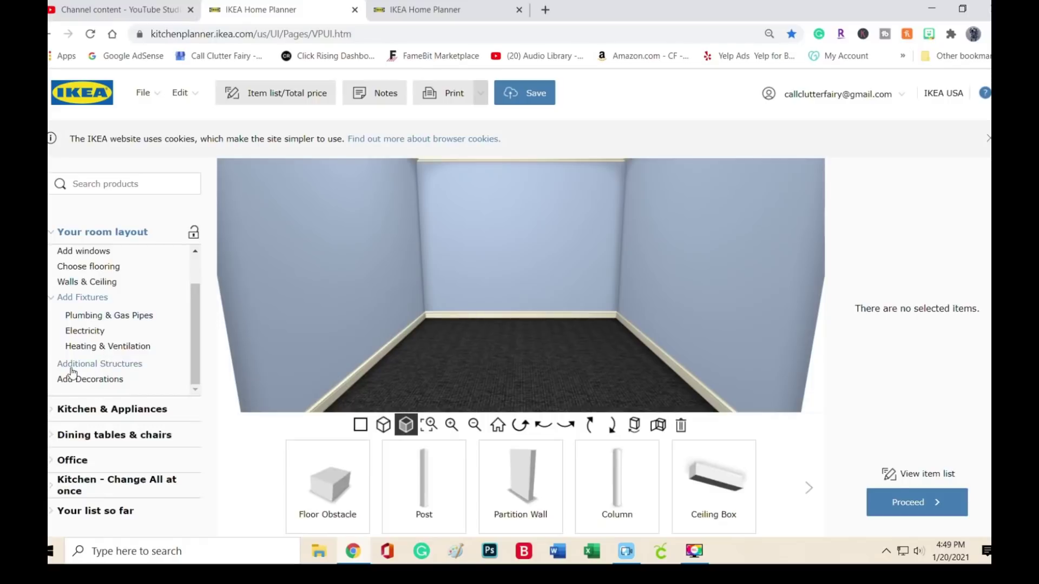
click(423, 469)
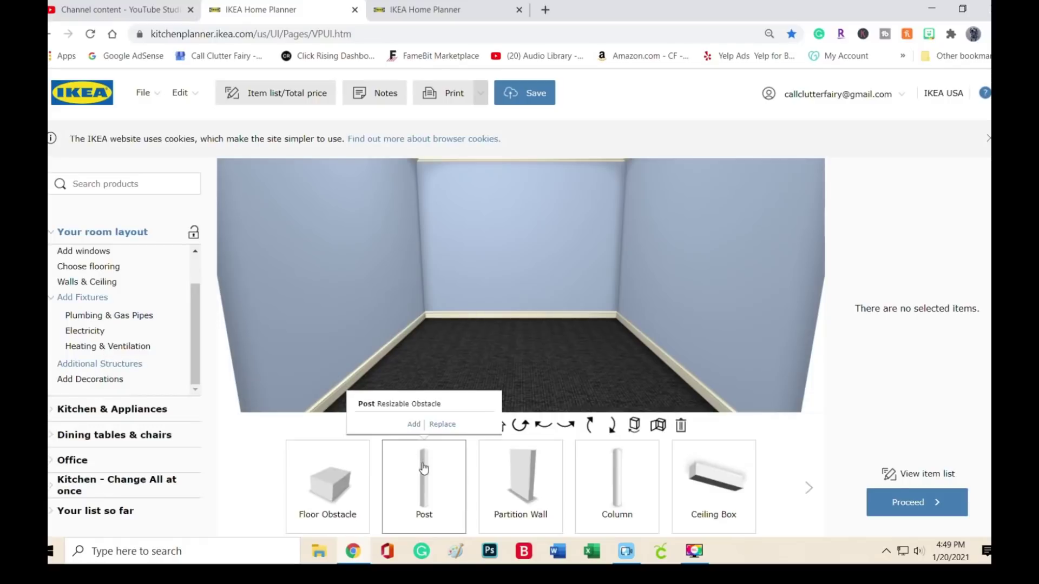
mouse_move(621, 483)
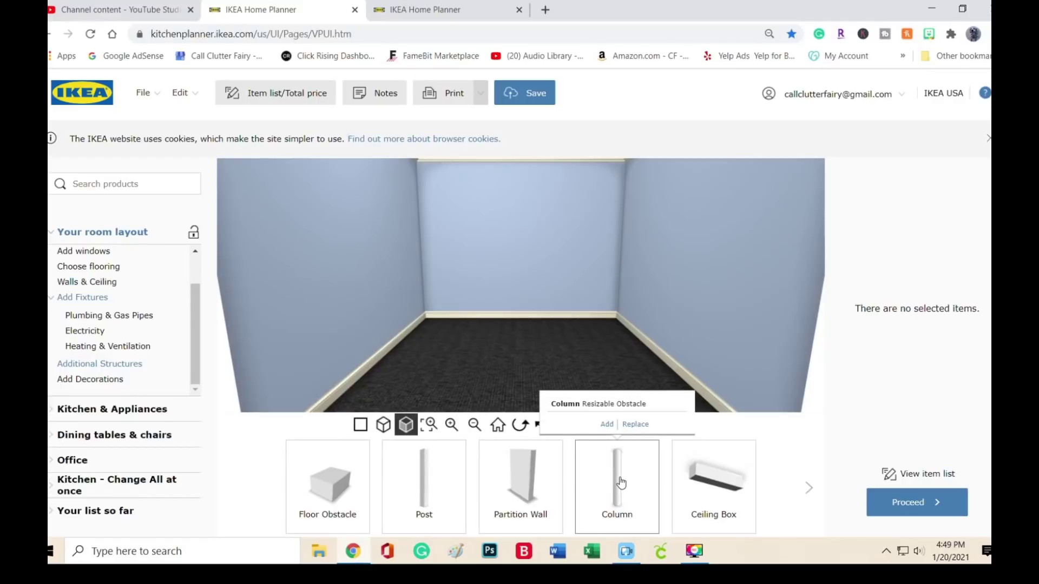
click(621, 482)
mouse_move(432, 468)
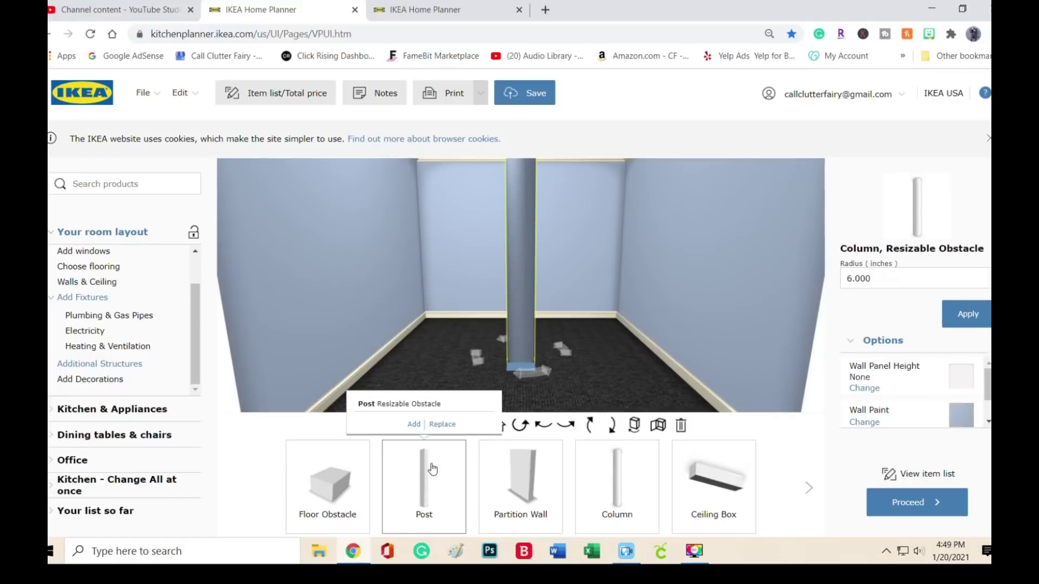
Add an 8 by 48 inch partition wall near the room's right wall and move the column toward the left wall.
mouse_move(522, 490)
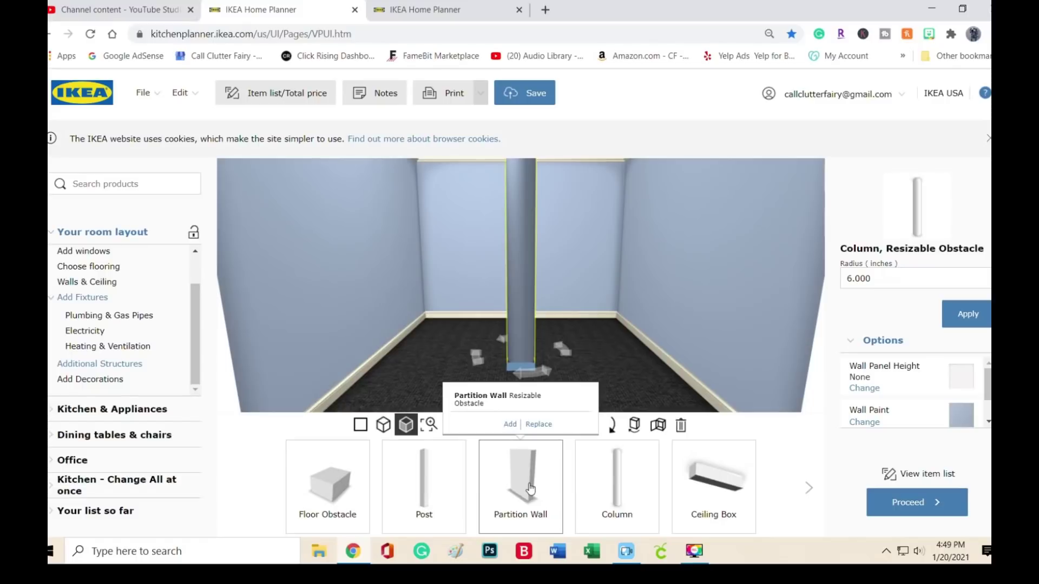
click(530, 490)
drag(563, 325, 585, 321)
drag(510, 352, 450, 361)
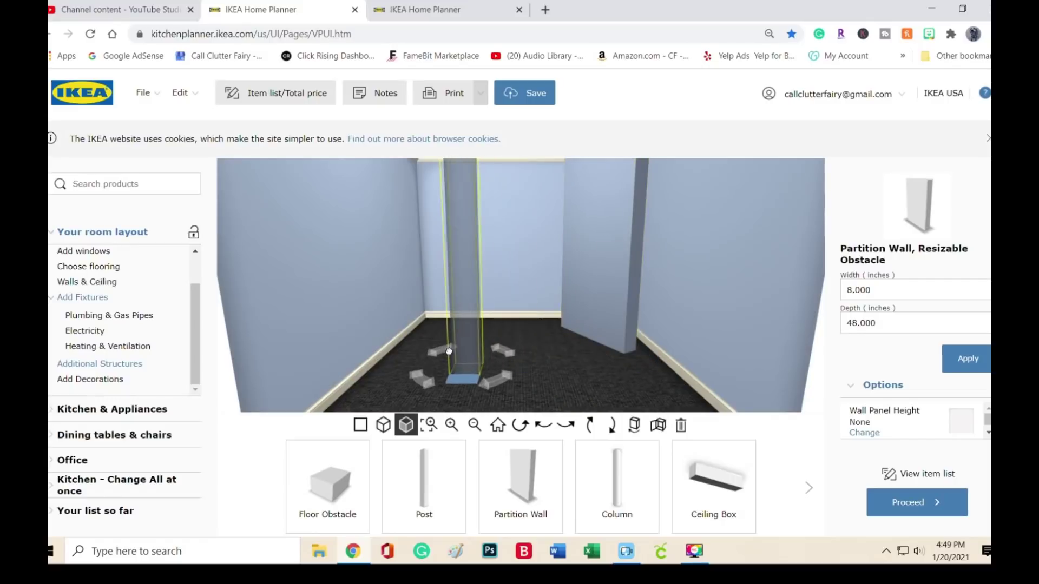
click(627, 489)
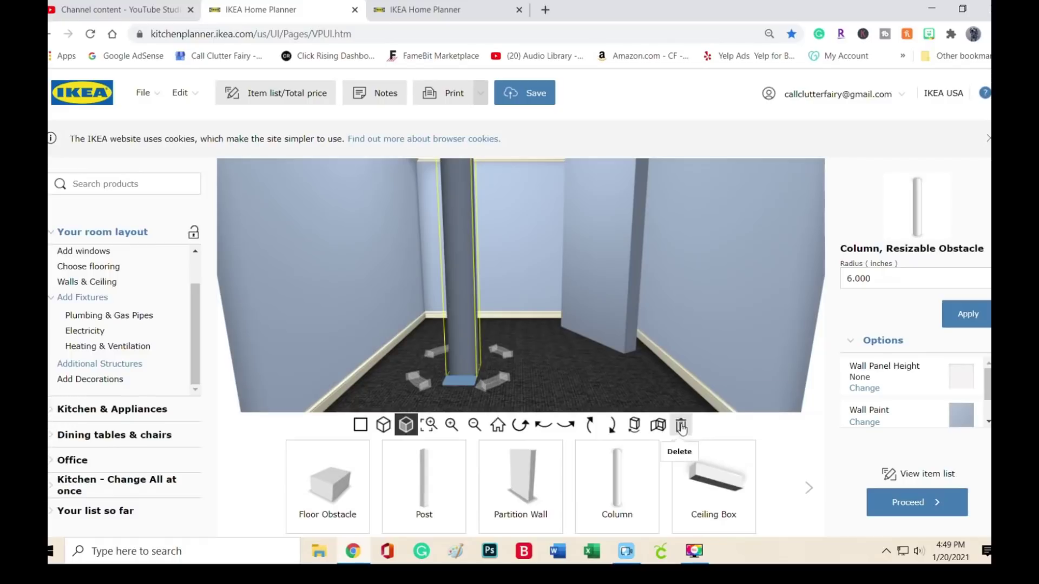
Delete the column and the partition wall from the room.
click(682, 429)
click(599, 338)
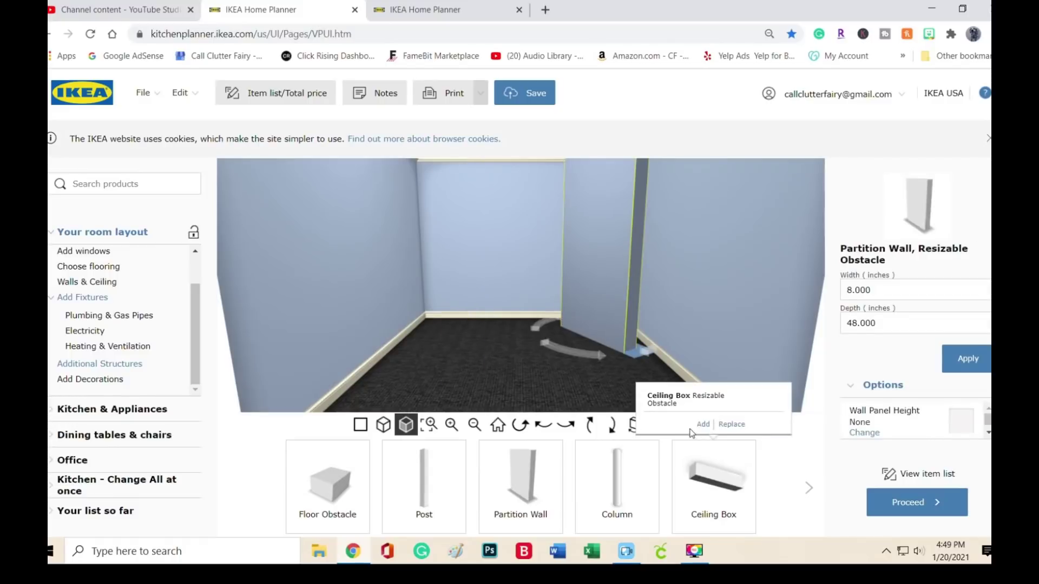
click(680, 426)
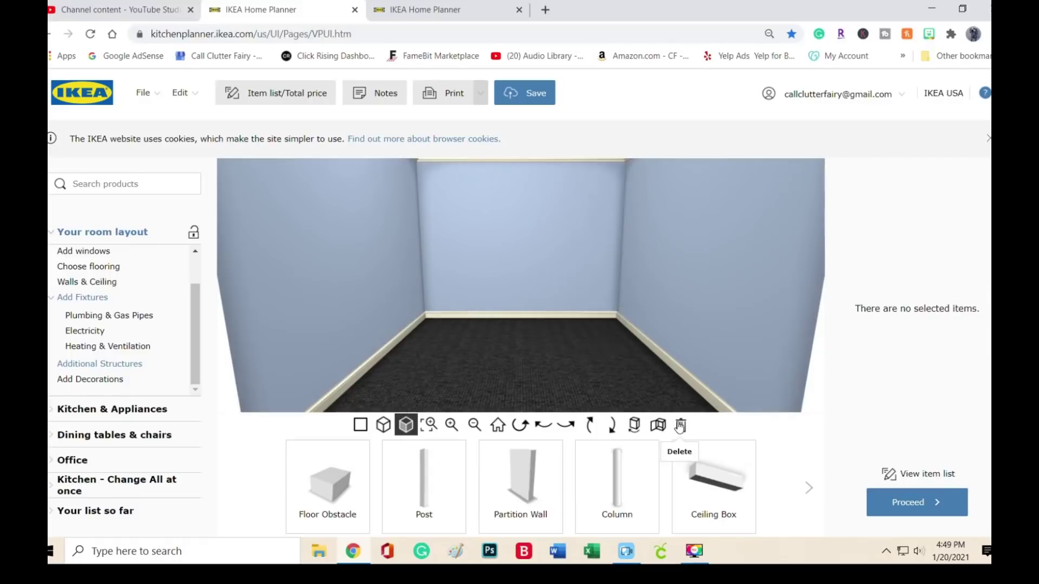
Review the floor plants and hanging plants offered as room decorations.
click(91, 379)
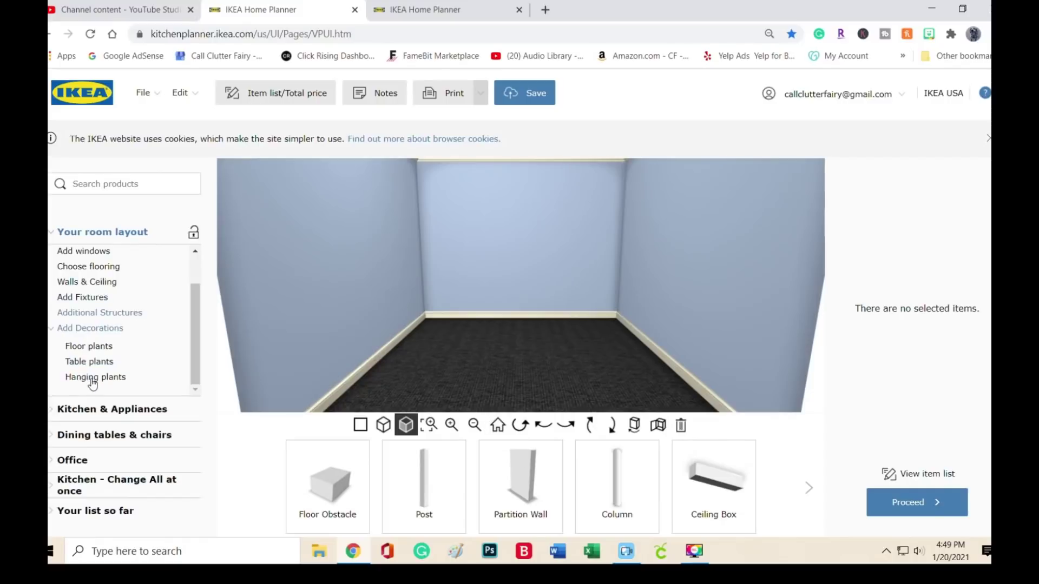
click(90, 349)
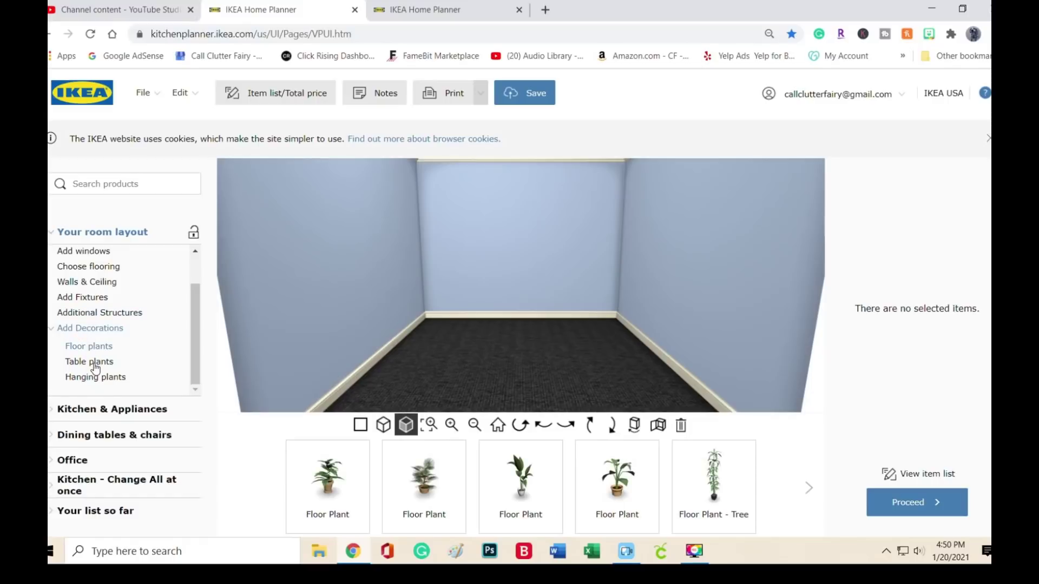
click(121, 378)
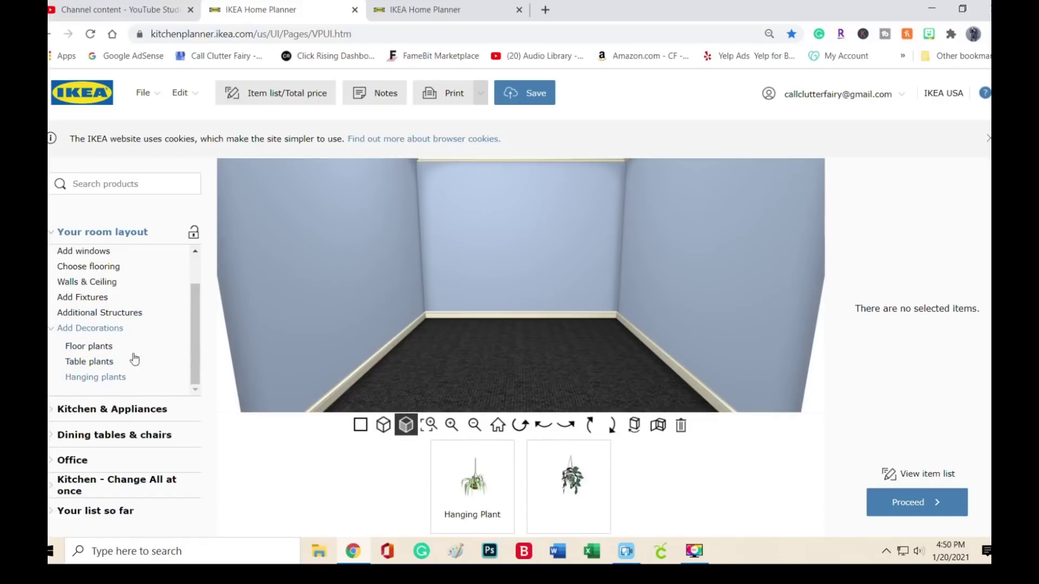
click(49, 330)
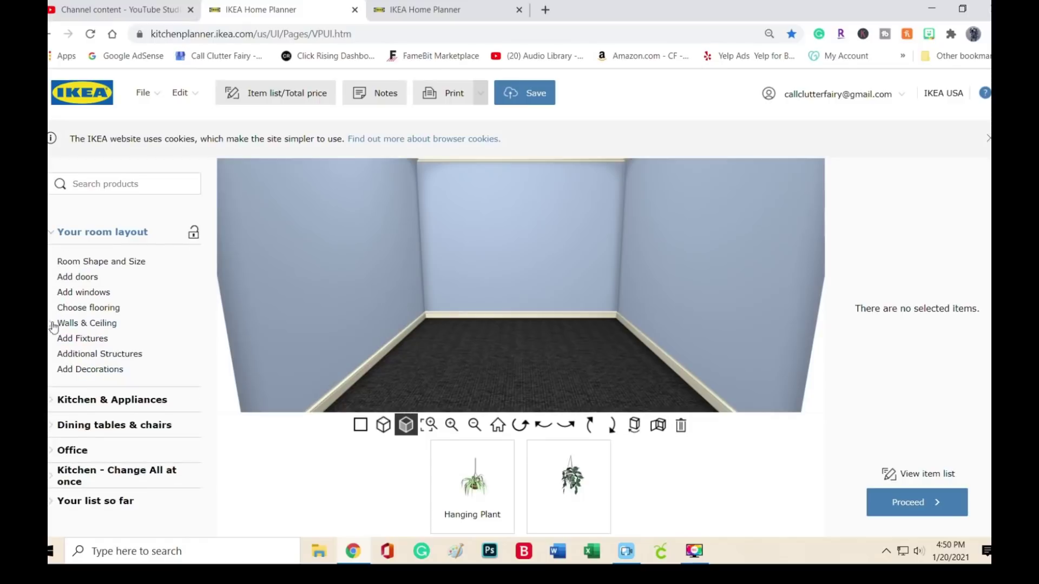
Look through the Kitchen & Appliances, Dining tables & chairs, Office and Kitchen - Change All at once categories.
click(53, 406)
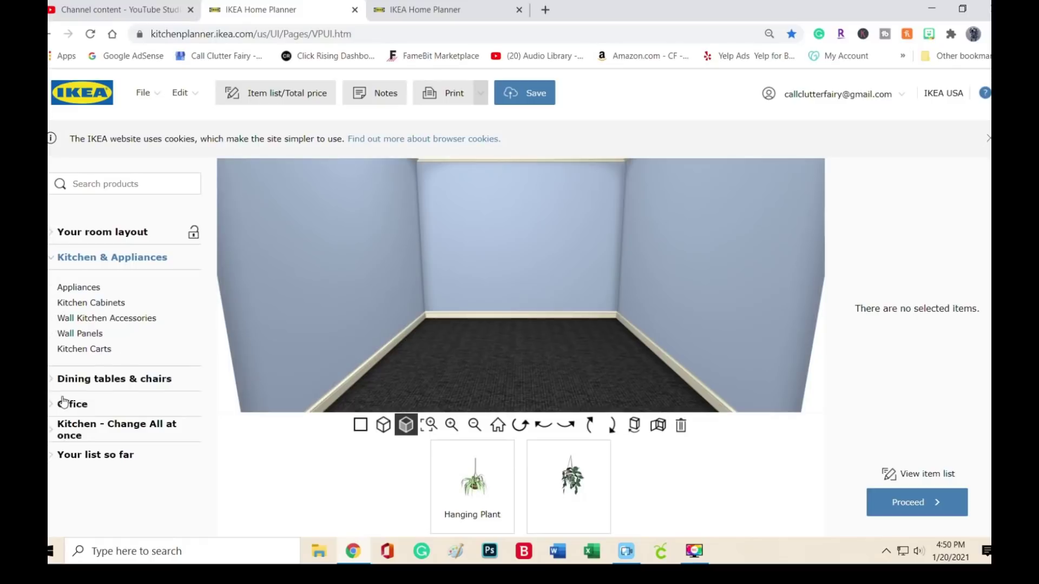
click(51, 382)
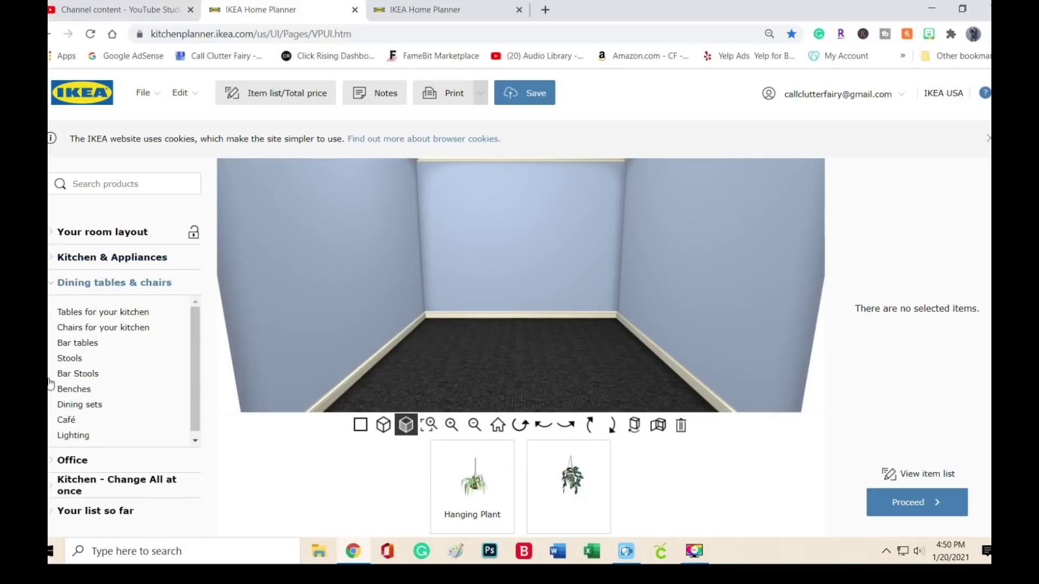
click(55, 460)
click(57, 464)
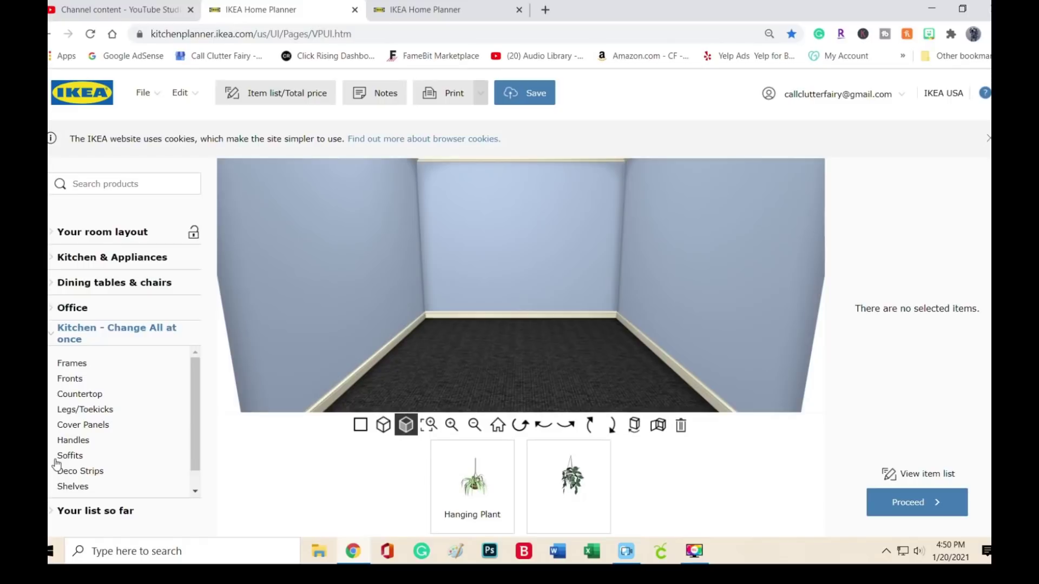
click(57, 329)
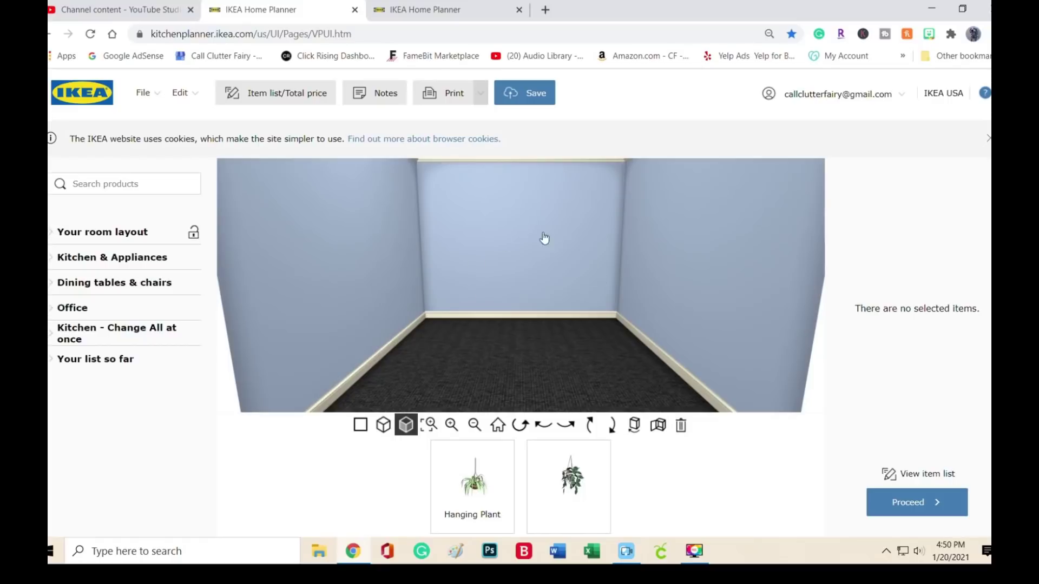
Search the products for "billy bookcase" and clear the search text.
click(138, 185)
text(bl)
key(Return)
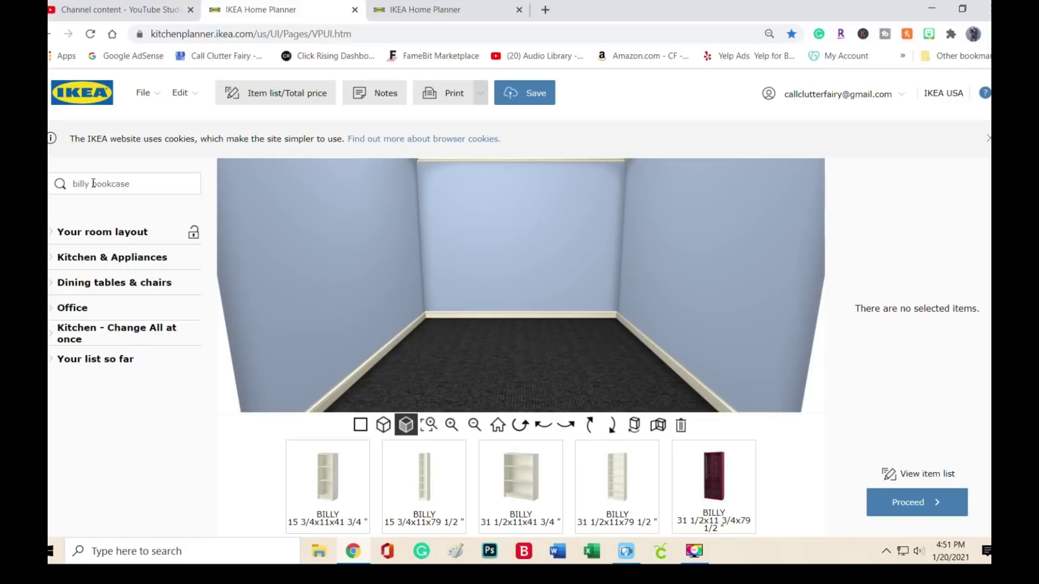
triple_click(93, 184)
key(BackSpace)
View the room layout categories and the Handles choices for changing all kitchen items at once.
click(91, 232)
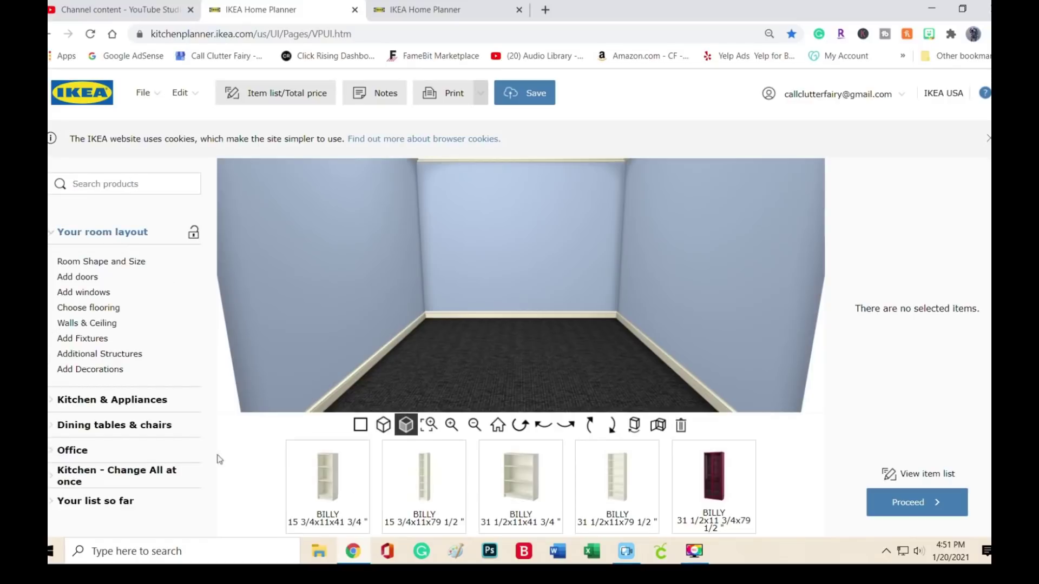
click(153, 474)
click(85, 445)
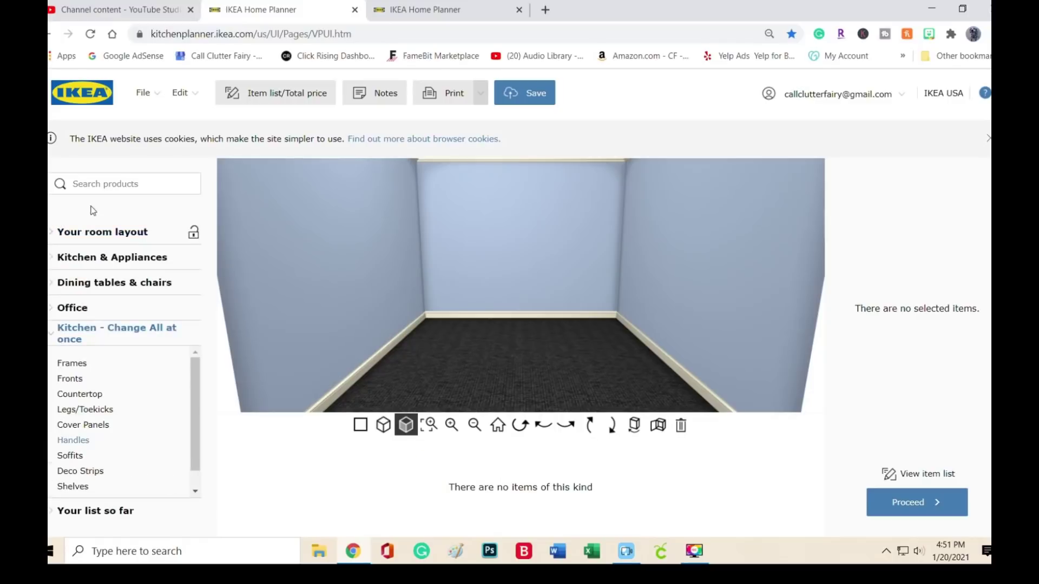
Search the products for "bookcase" and compare the sizes of the white BILLY bookcases.
click(119, 191)
text(bookcase)
key(Return)
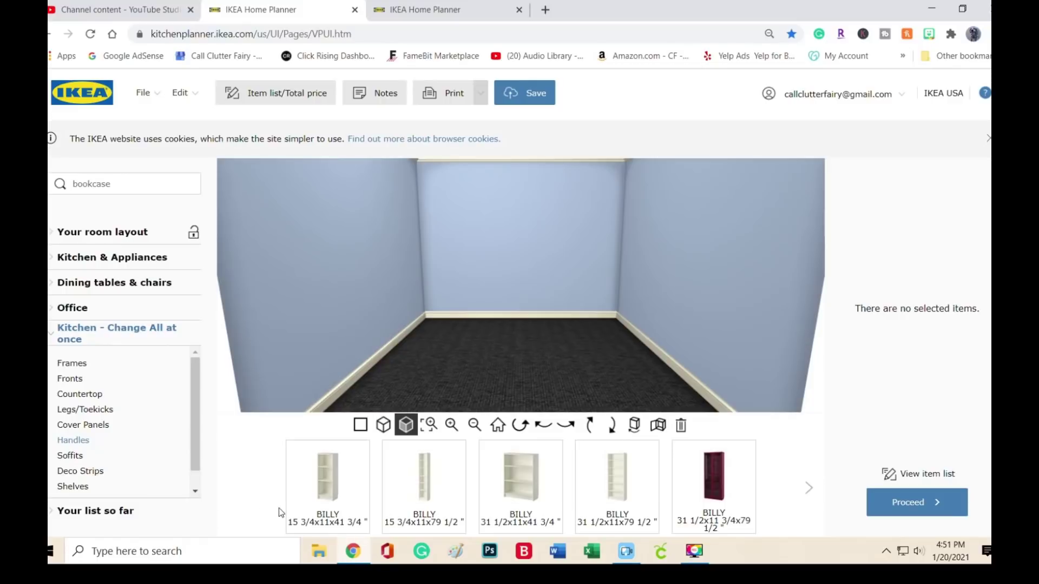
mouse_move(311, 490)
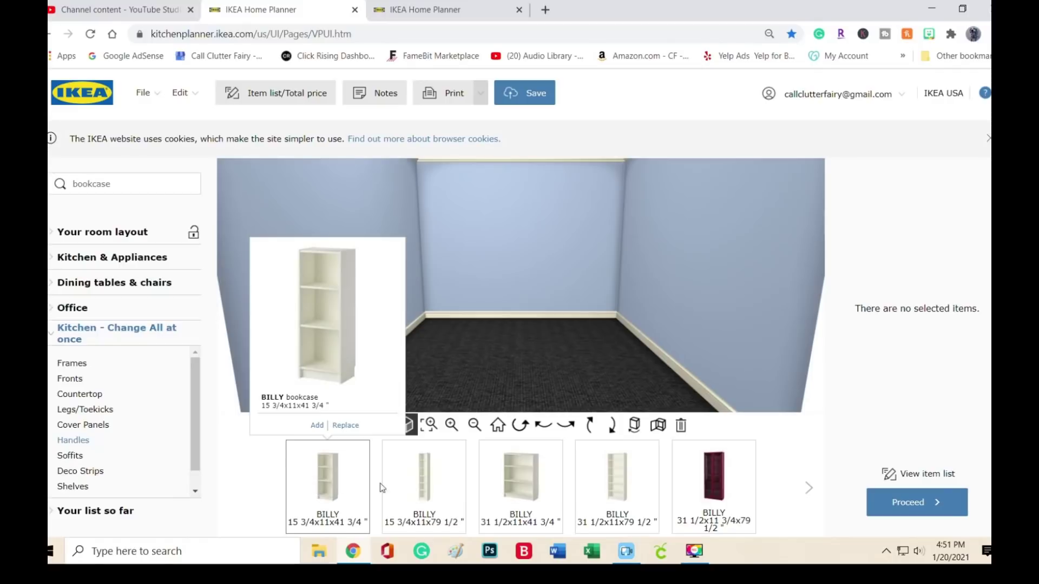
mouse_move(422, 491)
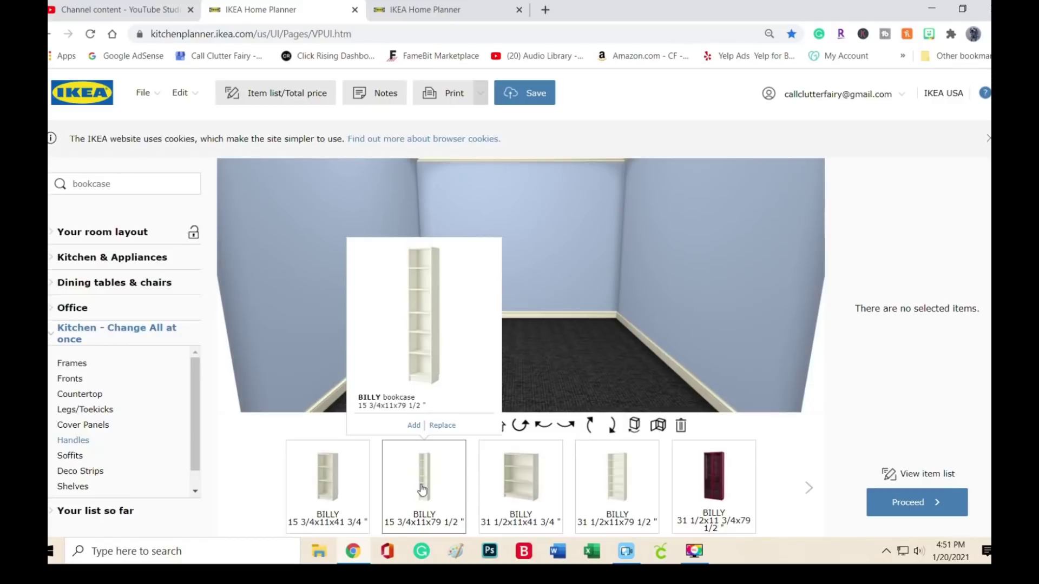
mouse_move(515, 488)
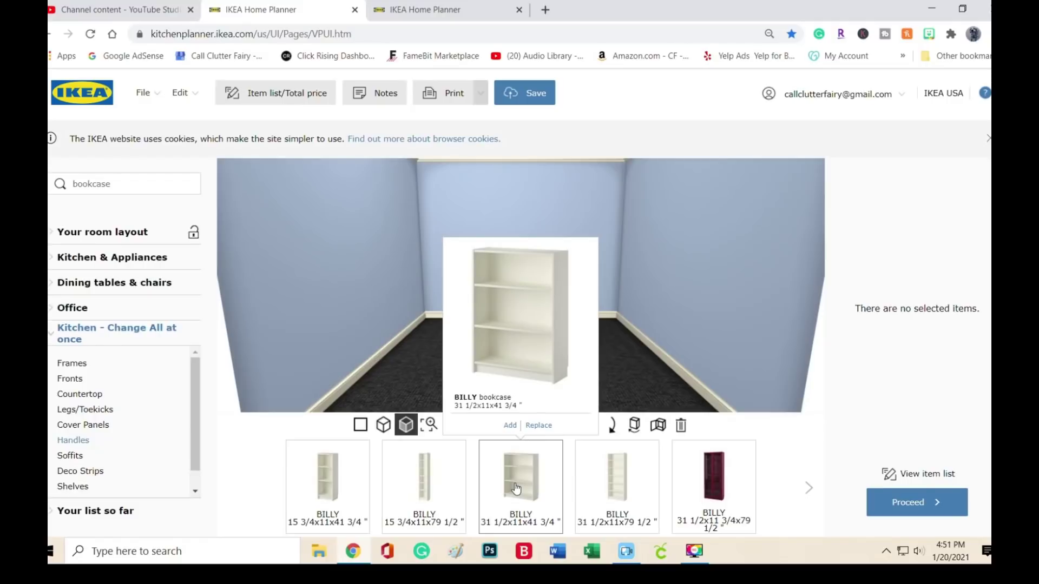
mouse_move(617, 481)
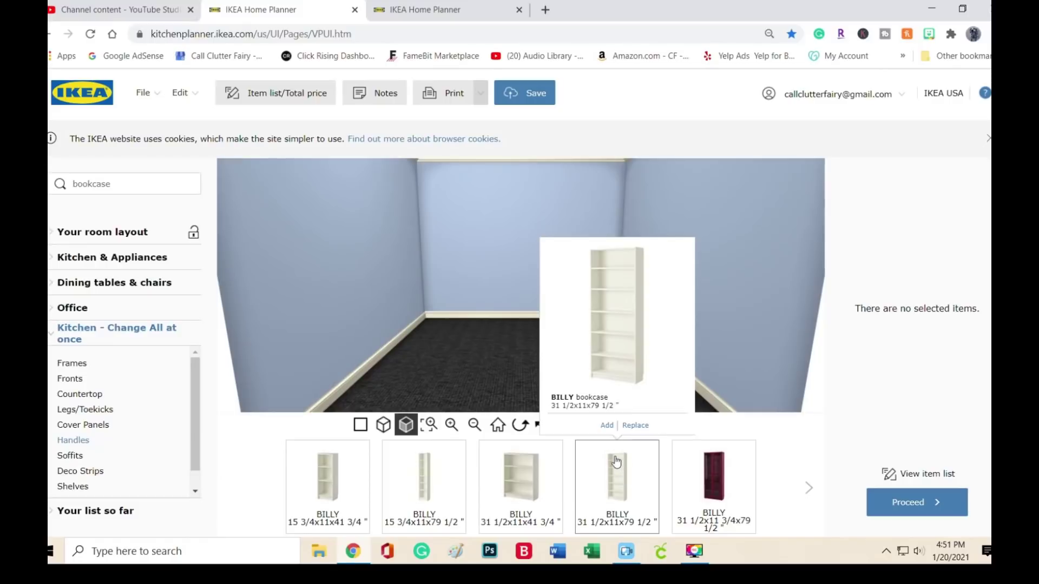
Add five BILLY 31 1/2x11x79 1/2" bookcases, three along the back wall and two along the adjacent side wall.
click(607, 425)
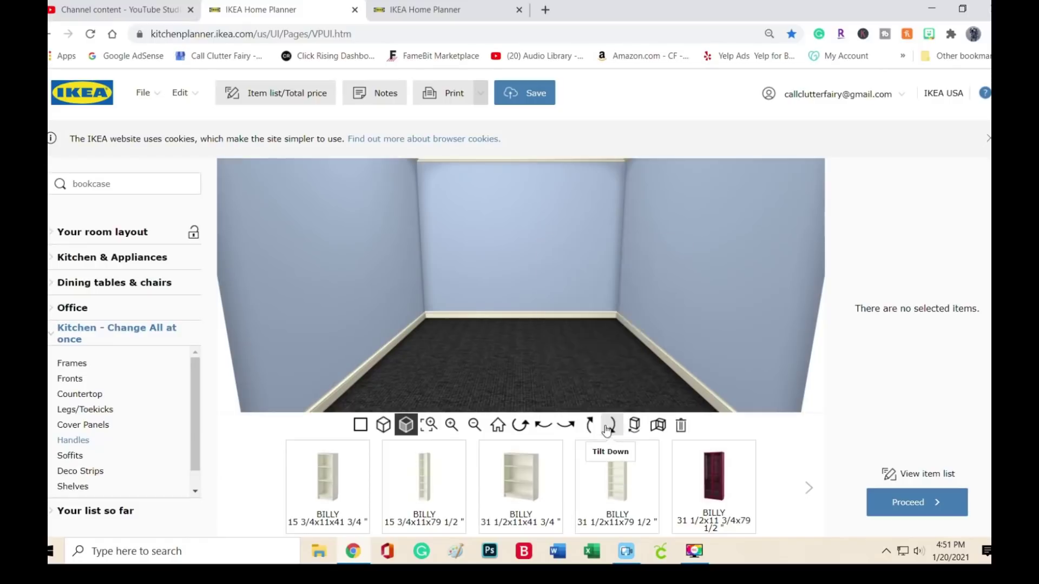
click(600, 522)
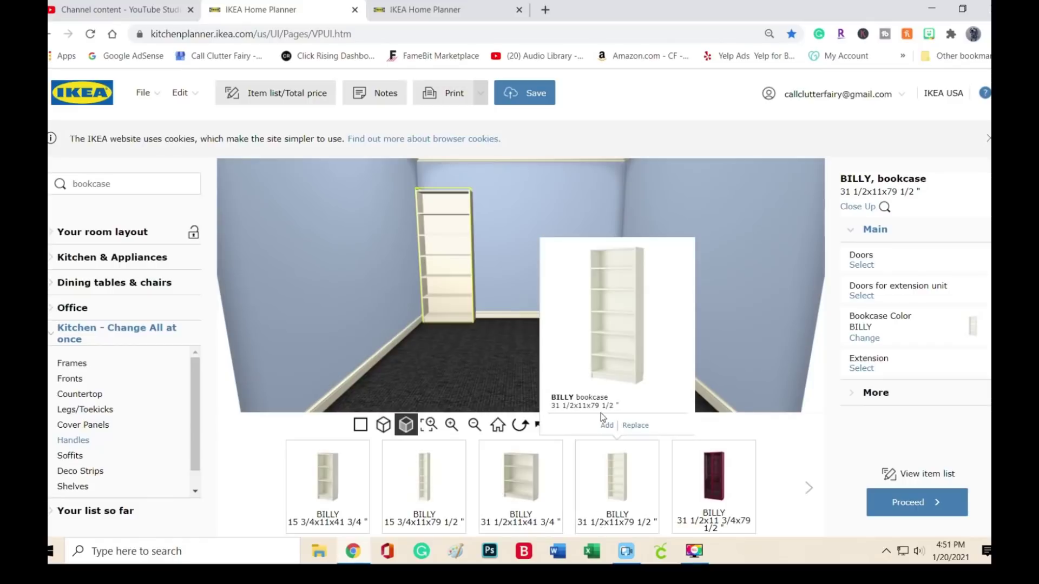
click(608, 425)
click(606, 530)
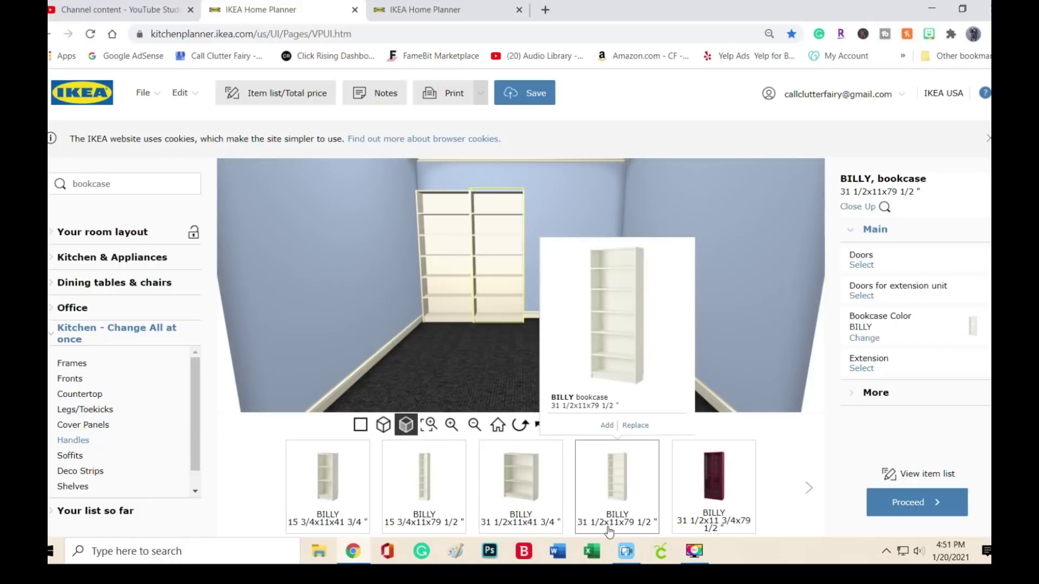
click(608, 427)
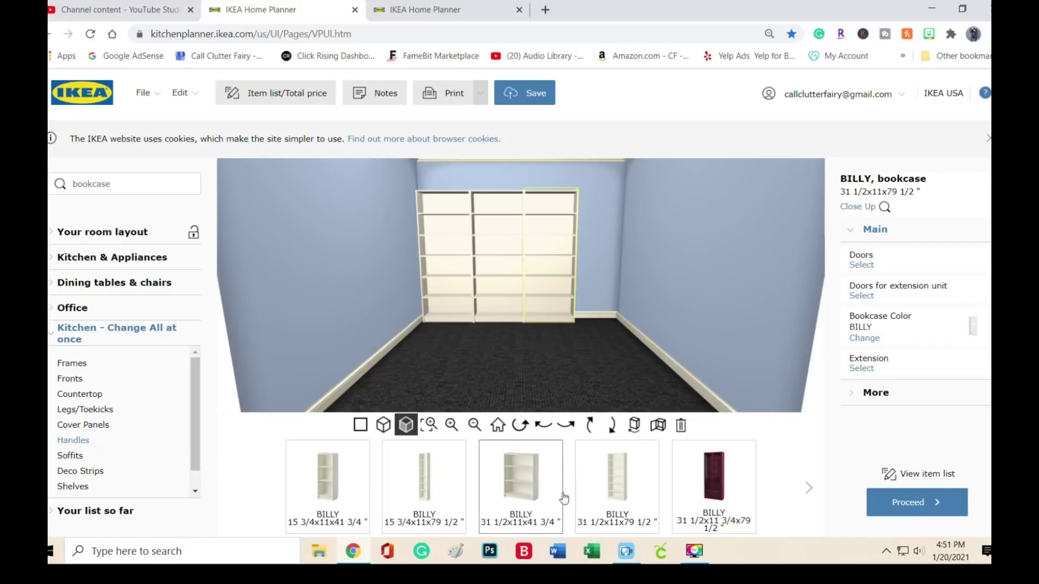
click(618, 477)
click(607, 425)
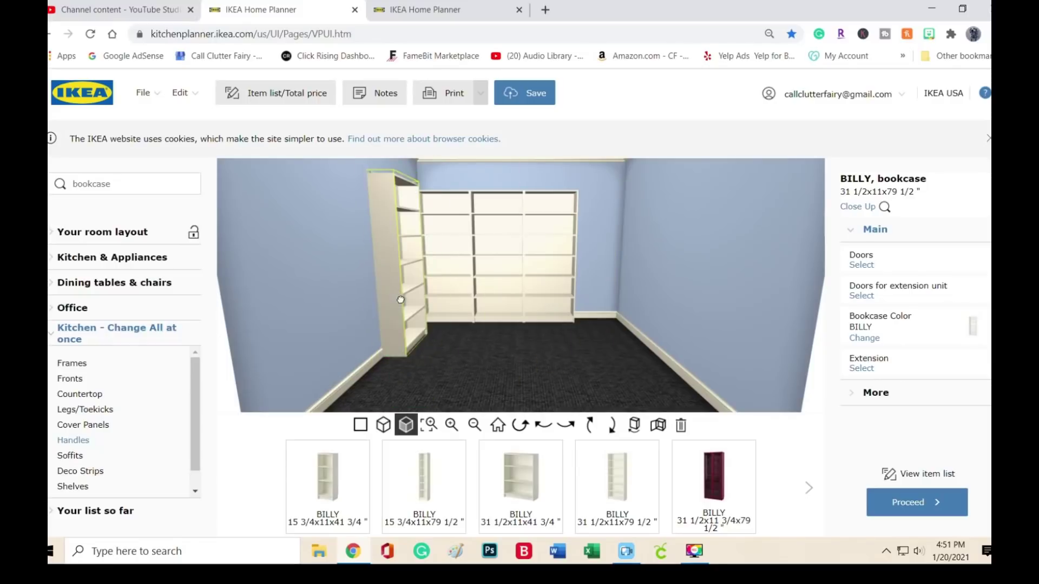
click(616, 489)
click(606, 427)
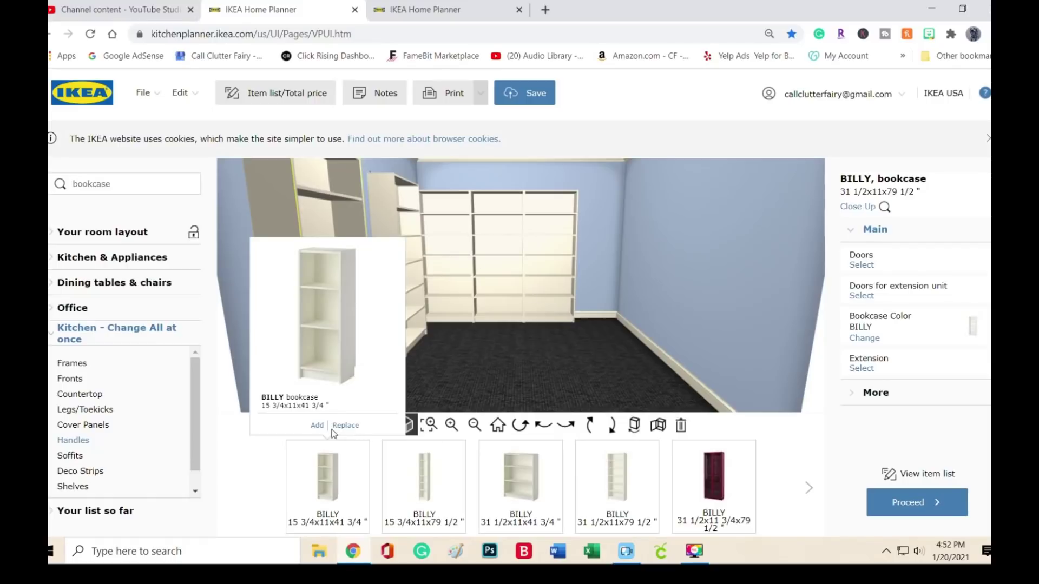
Show the 2D floor plan and shift the three bookcases on wall A away from the wall B corner.
click(360, 425)
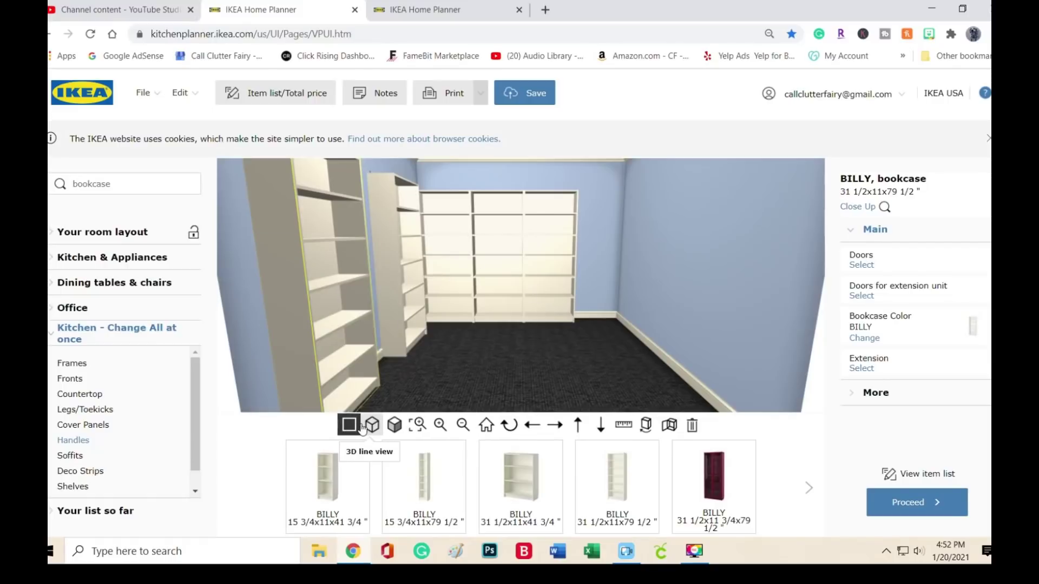
drag(532, 191, 583, 192)
drag(506, 189, 544, 192)
drag(451, 194, 472, 194)
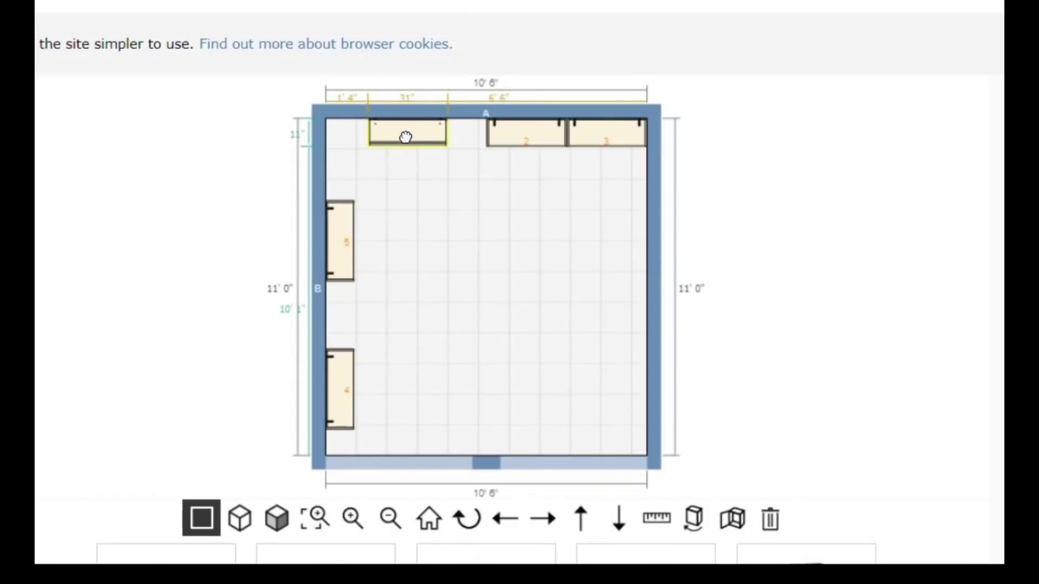
Place bookcase 1 about 1' 0" from wall B and move bookcase 5 up wall B toward the shared corner.
drag(406, 137, 405, 137)
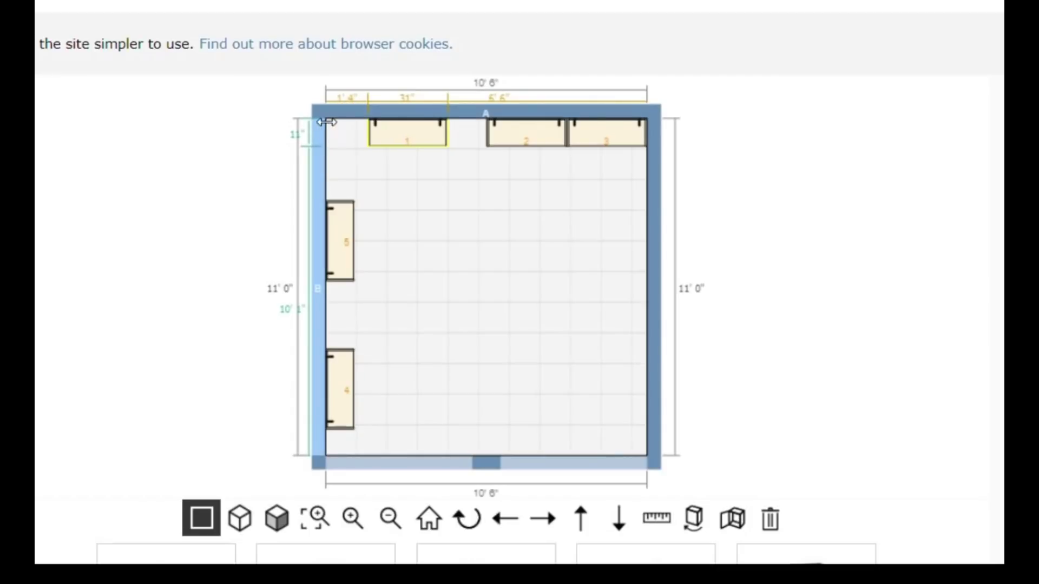
mouse_move(383, 135)
mouse_down()
mouse_move(411, 137)
mouse_move(385, 126)
mouse_up()
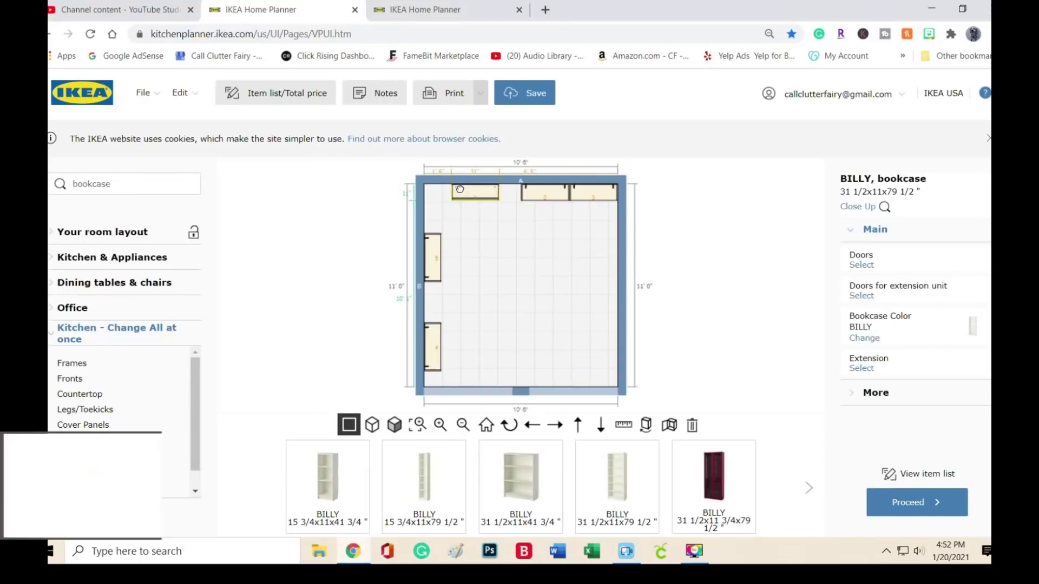
drag(460, 189, 452, 188)
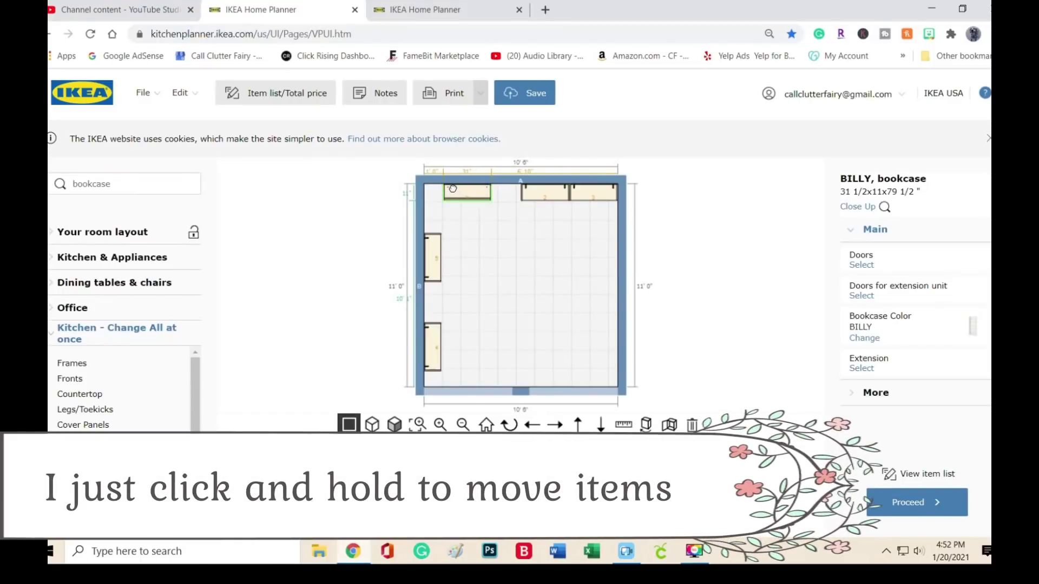
click(431, 248)
drag(431, 249, 432, 213)
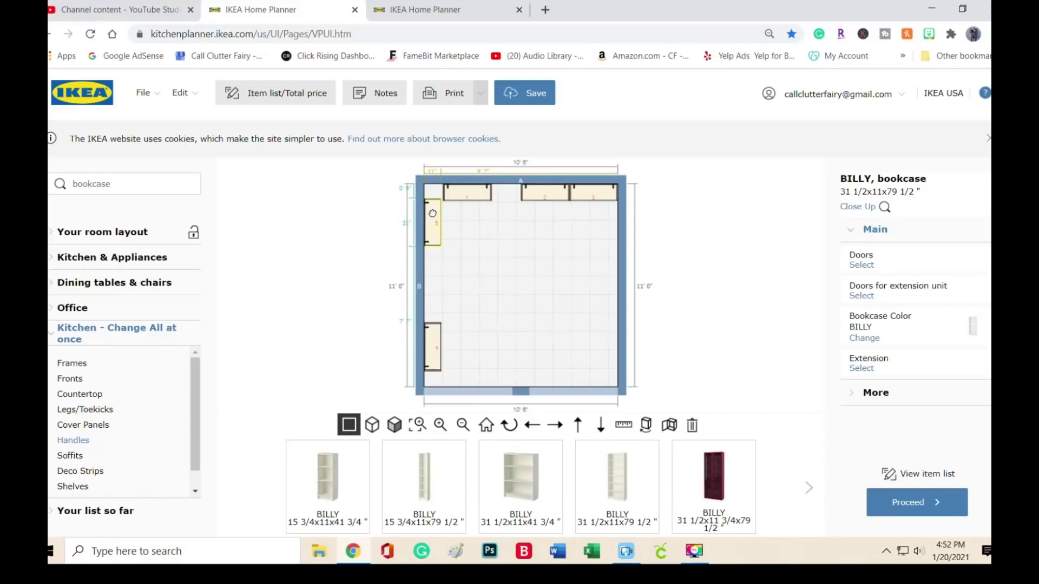
Close up bookcases 1, 2 and 3 side by side along wall A, starting next to bookcase 5.
click(474, 191)
drag(473, 191, 471, 190)
drag(541, 194, 507, 192)
drag(578, 196, 544, 195)
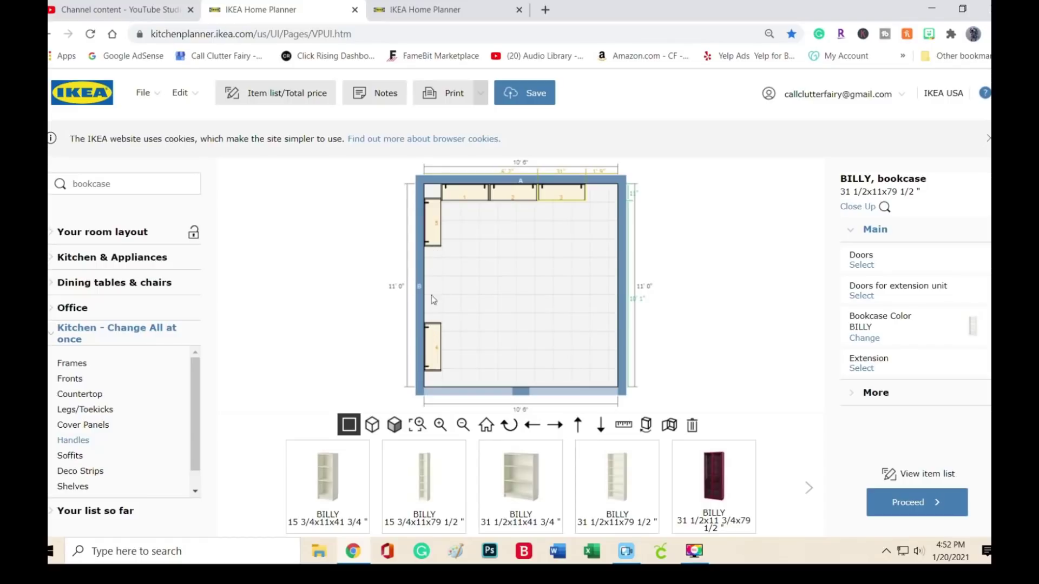
Reposition bookcase 4 along wall B about 1' 6" from the front wall, leaving a gap before bookcase 5.
click(431, 338)
drag(431, 338, 433, 317)
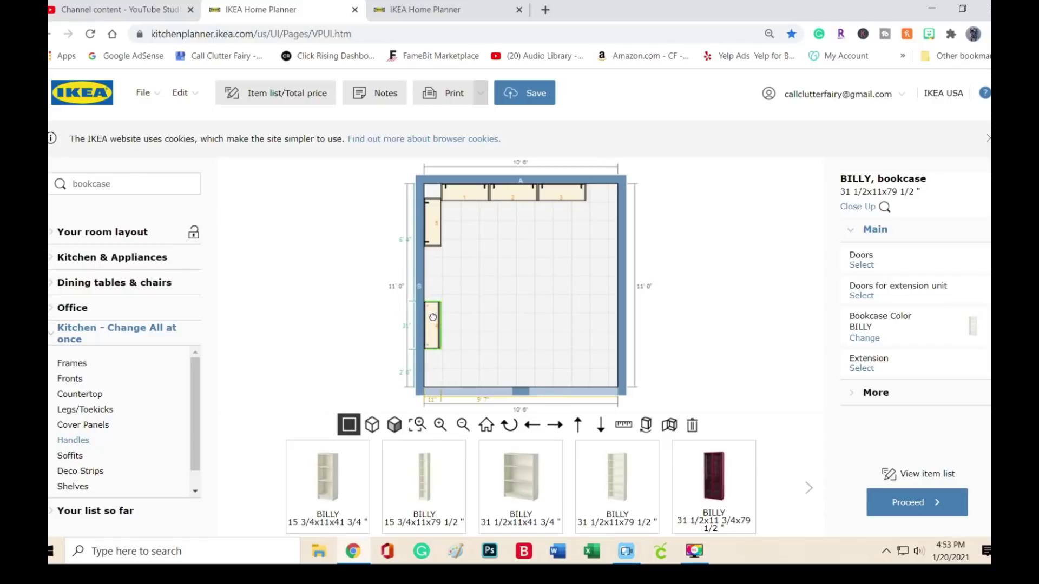
drag(432, 318, 429, 340)
drag(429, 340, 429, 328)
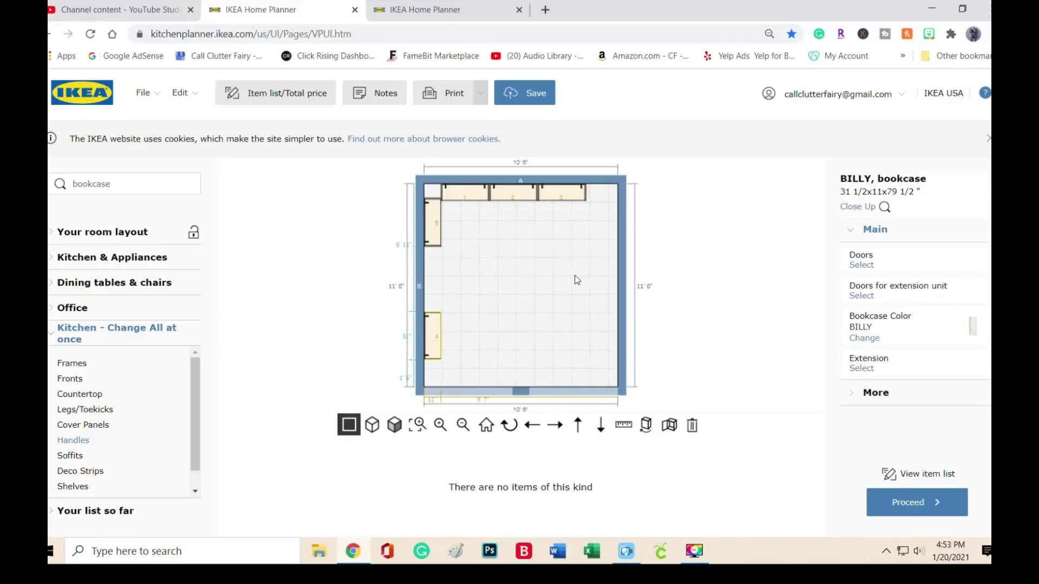
Show the furnished room in the front 3D view and orbit it to face the corner with the bookcases.
click(395, 425)
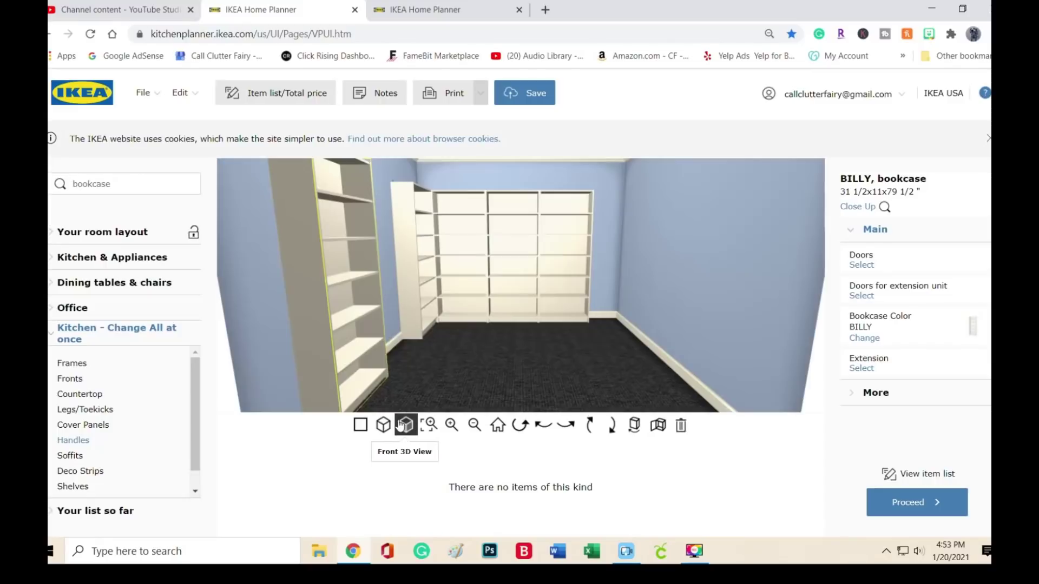
click(543, 425)
click(566, 425)
click(571, 427)
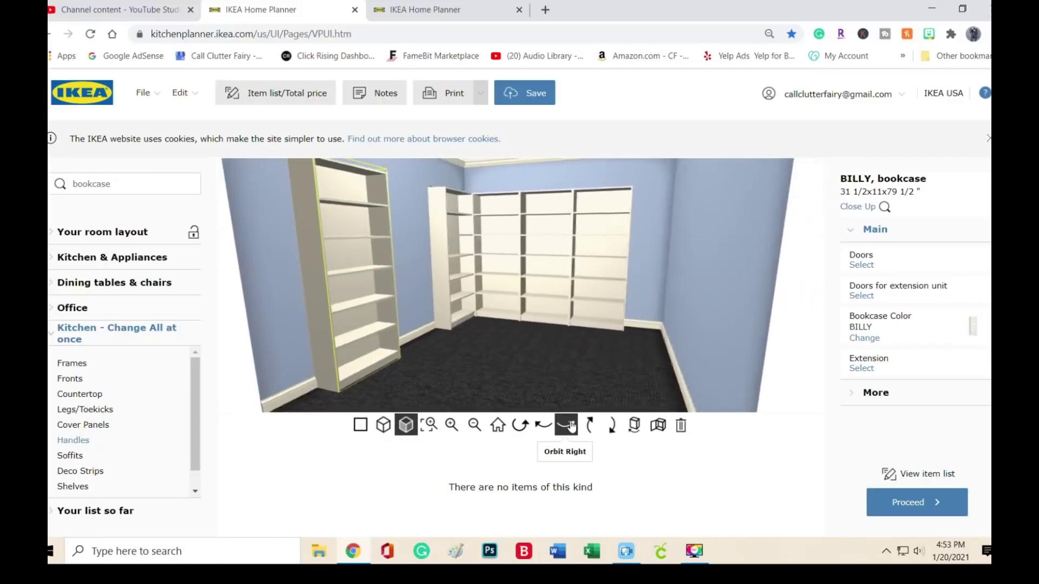
click(571, 427)
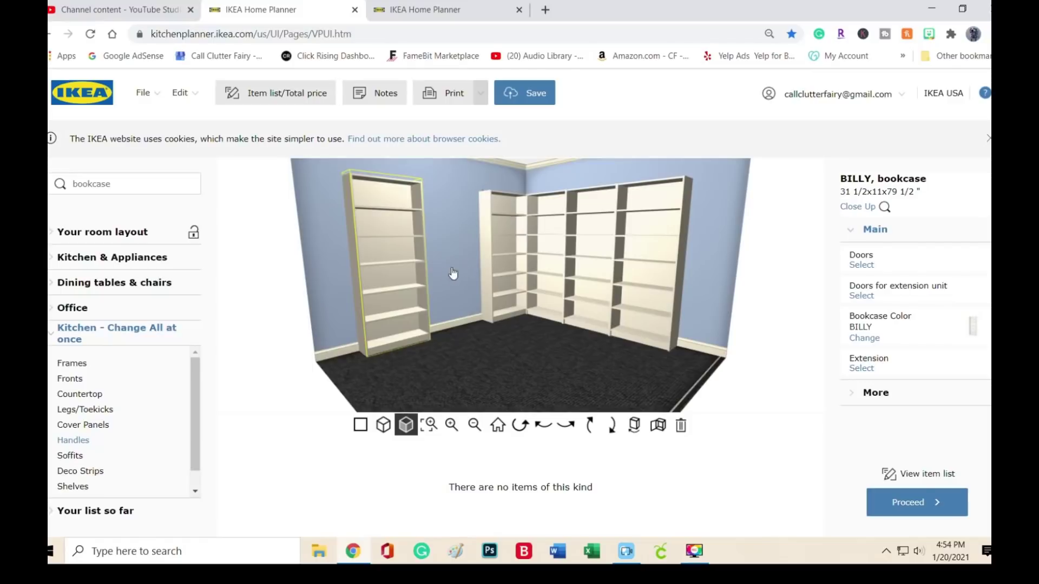
Search the products for "SHELF" using the suggested term.
double_click(137, 189)
text(she)
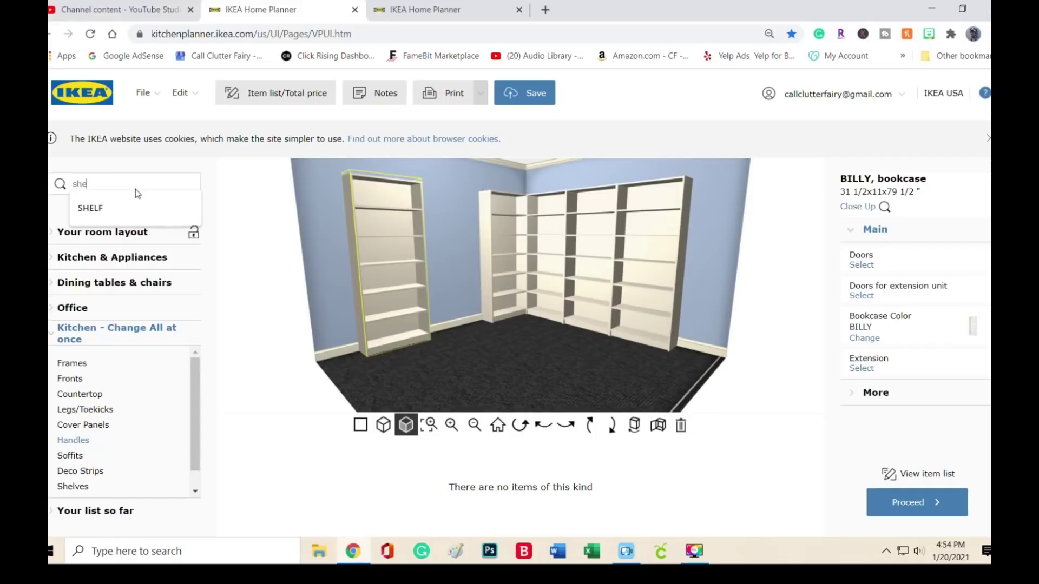
click(76, 209)
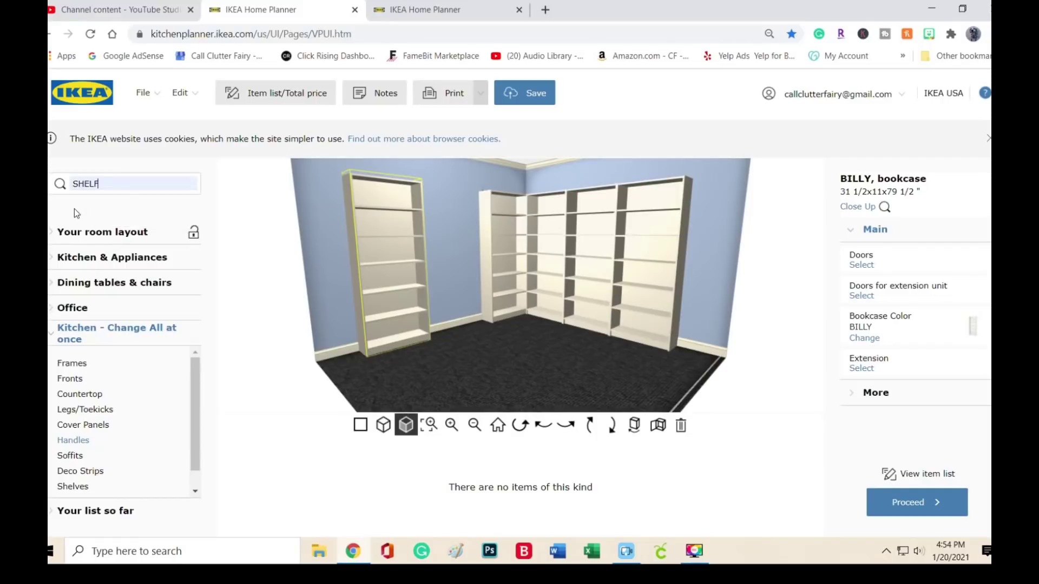
double_click(134, 189)
key(Return)
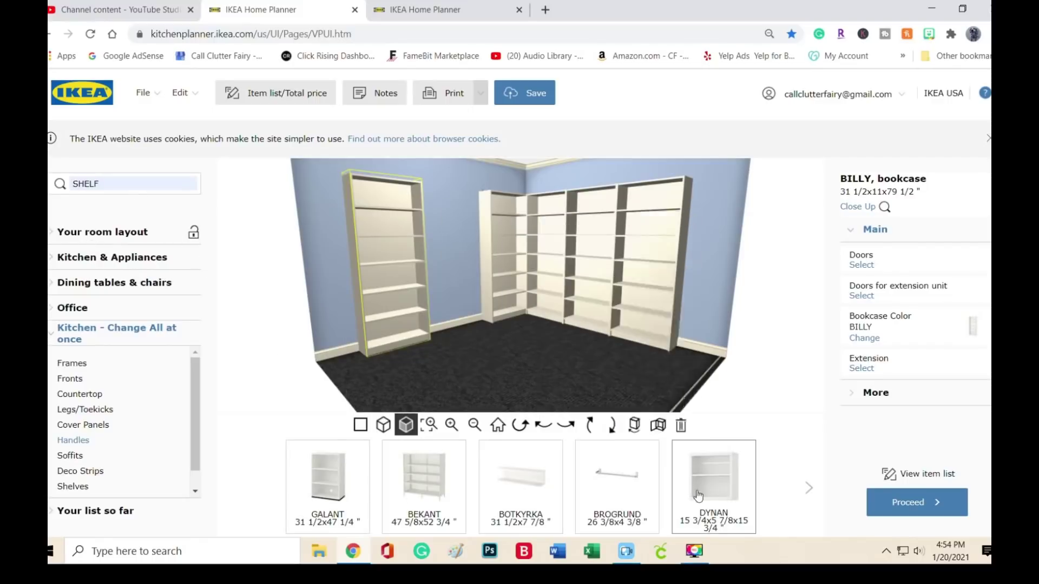
Add a white BOTKYRKA 31 1/2x7 7/8" wall shelf and hang it between the two bookcases on the side wall.
mouse_move(538, 487)
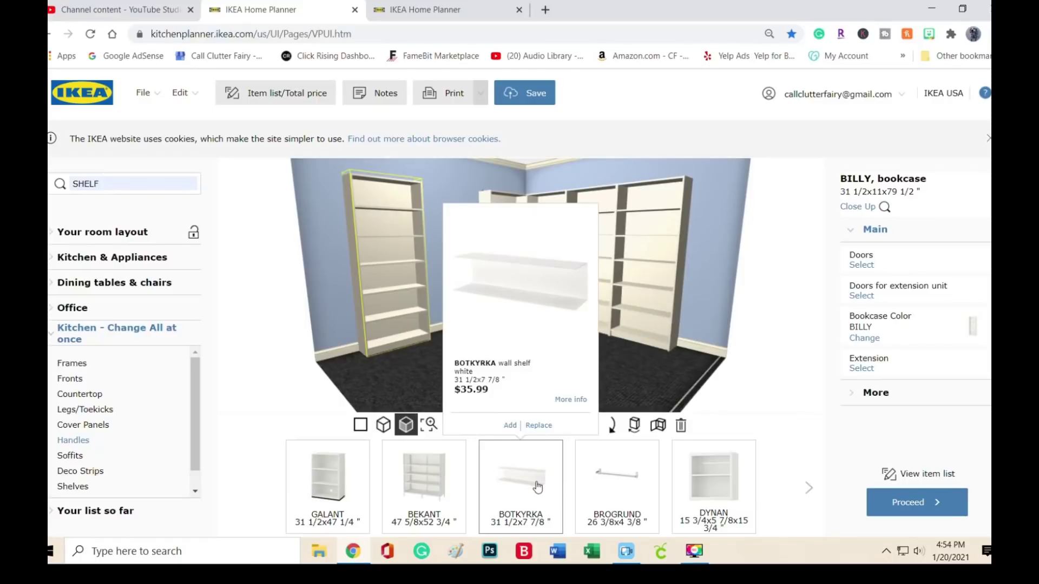
click(510, 426)
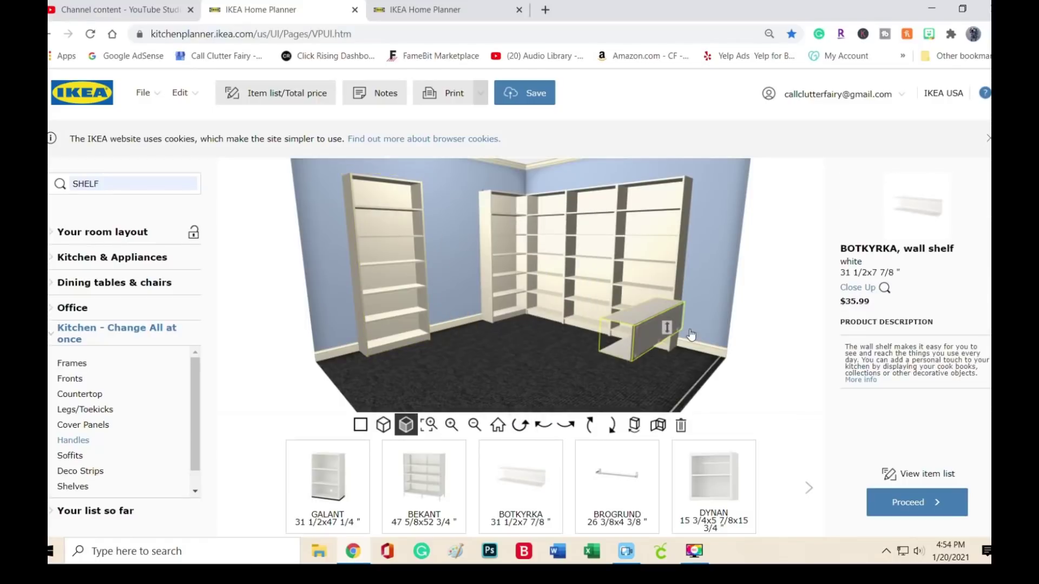
drag(640, 330, 455, 265)
click(480, 362)
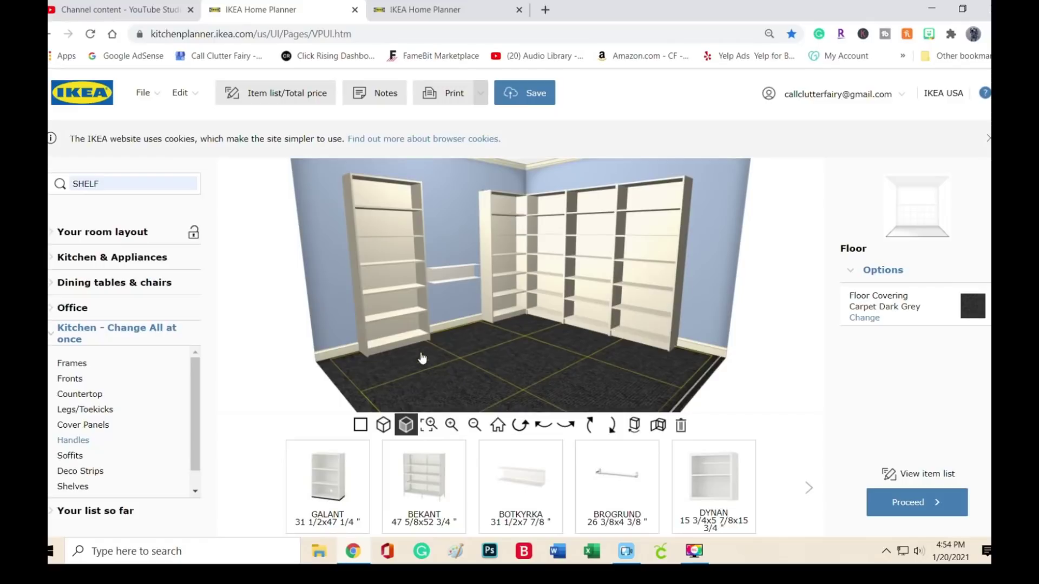
Browse the armchairs offered under the Office seating category.
mouse_move(344, 449)
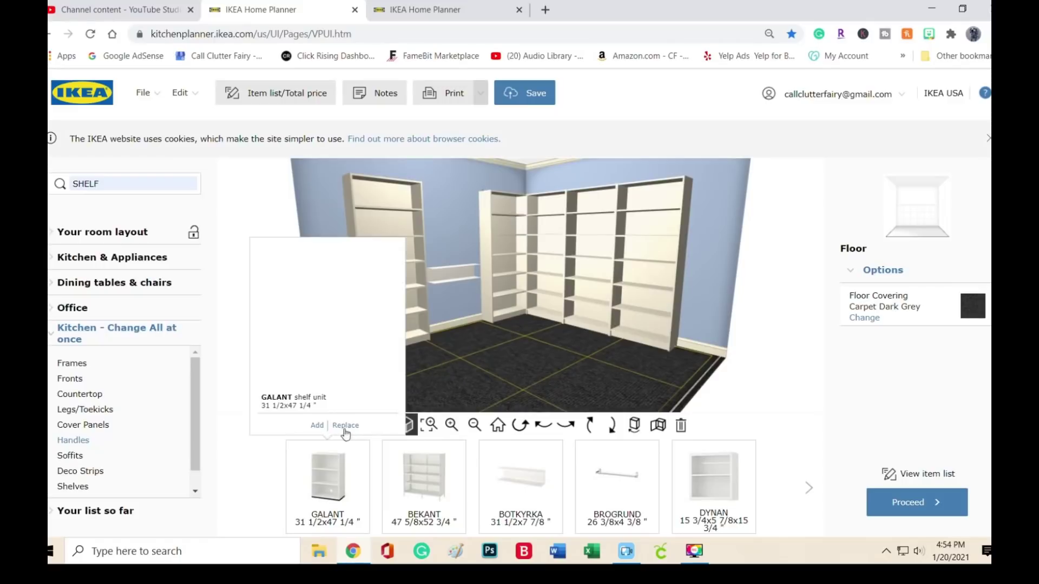
click(51, 337)
click(51, 311)
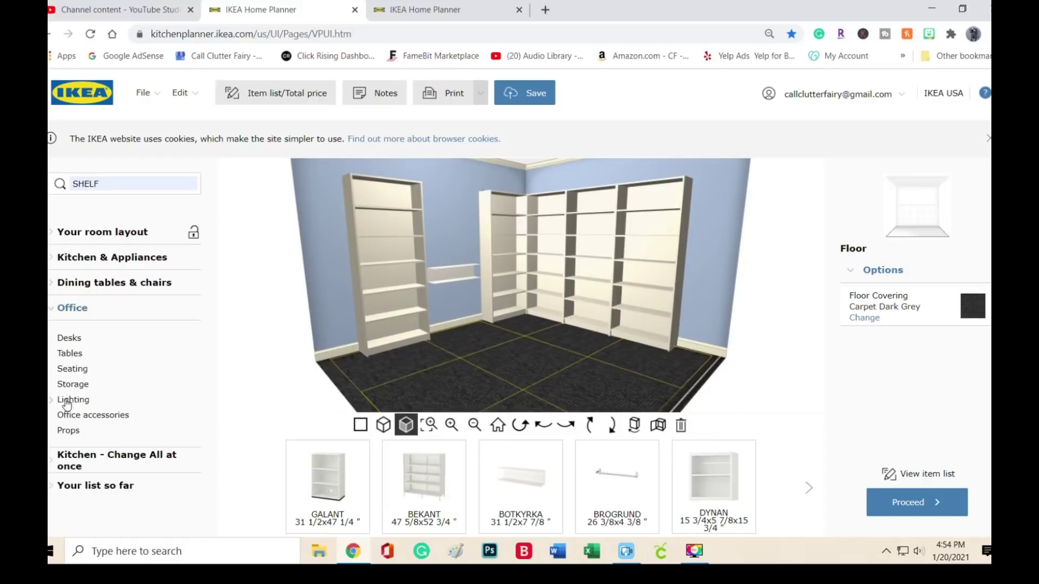
click(73, 370)
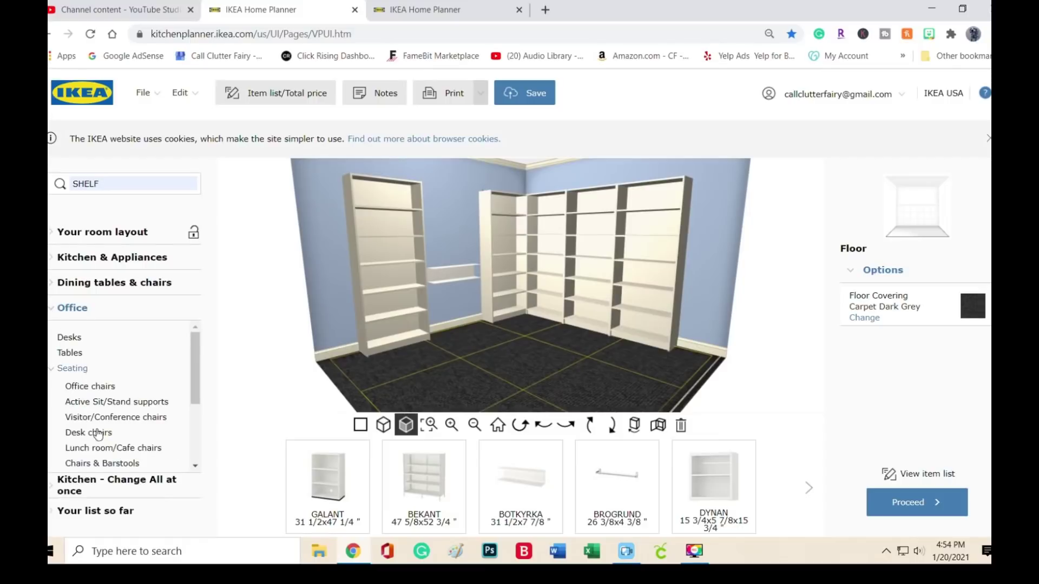
scroll(116, 437, down, 2)
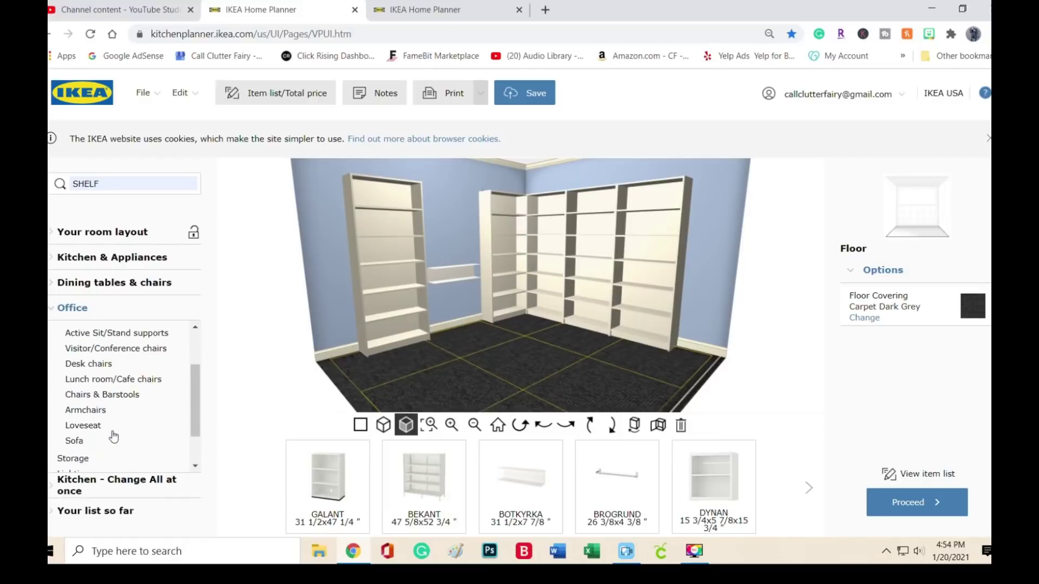
click(84, 412)
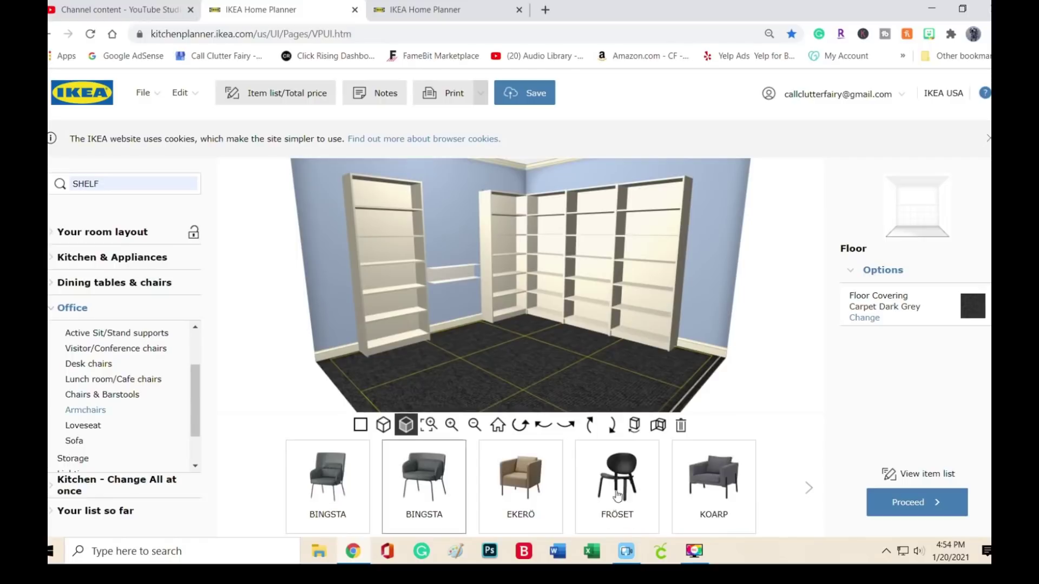
click(808, 489)
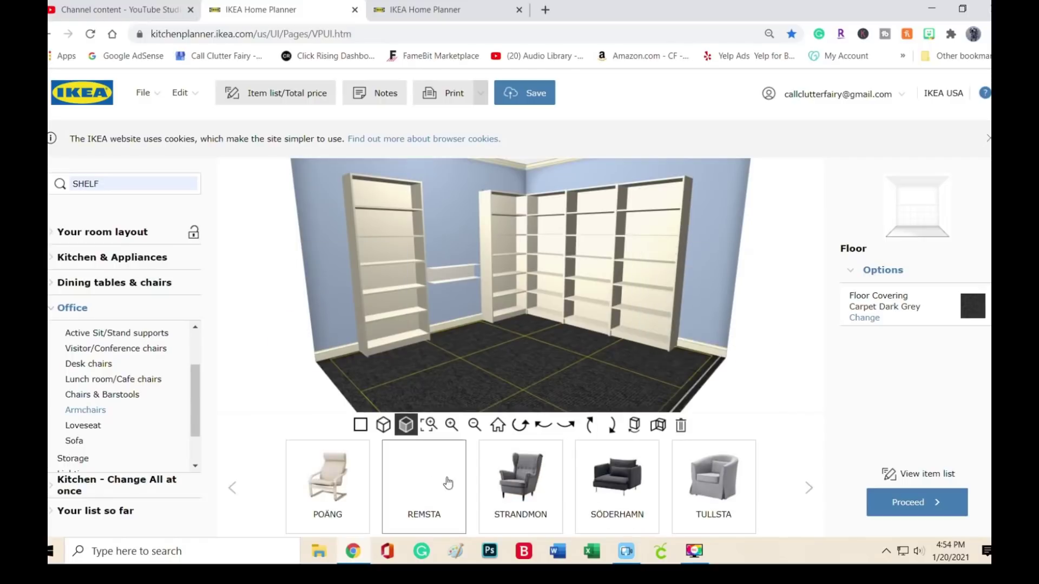
Add an UPPLAND armchair and place it in front of the single bookcase at the near end of the side wall.
click(805, 488)
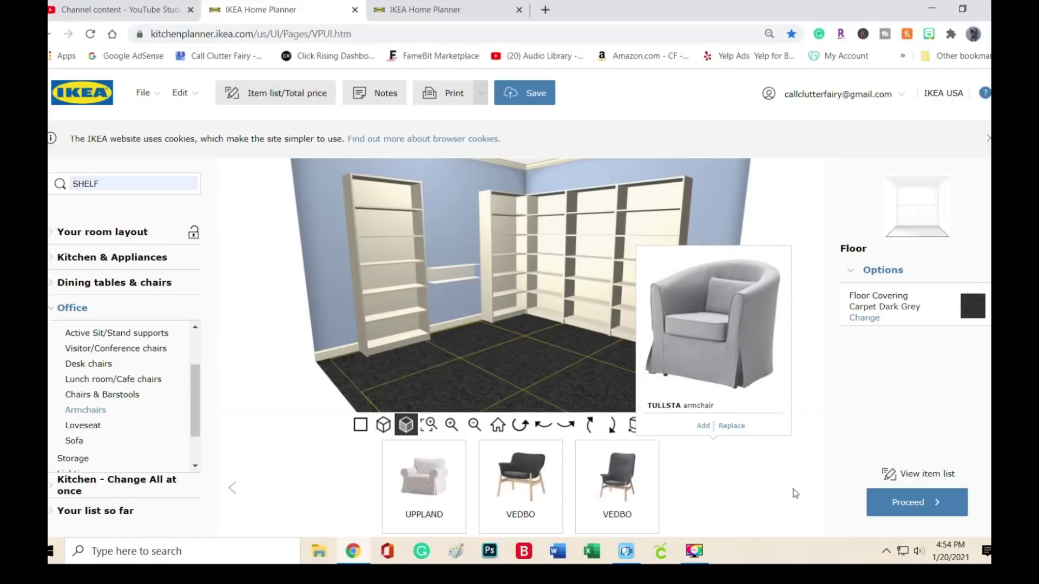
mouse_move(416, 456)
click(413, 425)
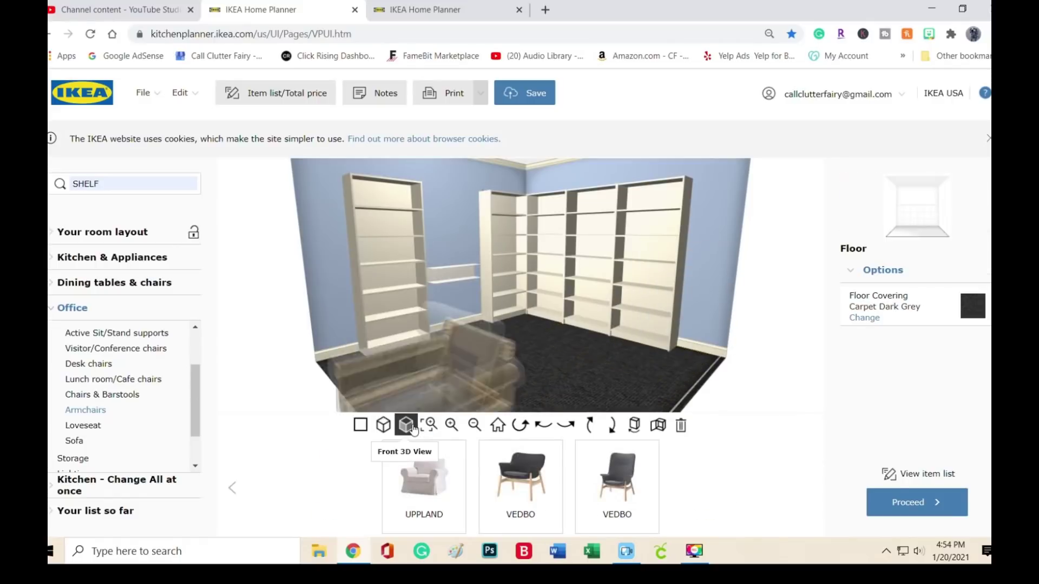
drag(604, 368, 436, 346)
click(360, 426)
drag(505, 340, 475, 342)
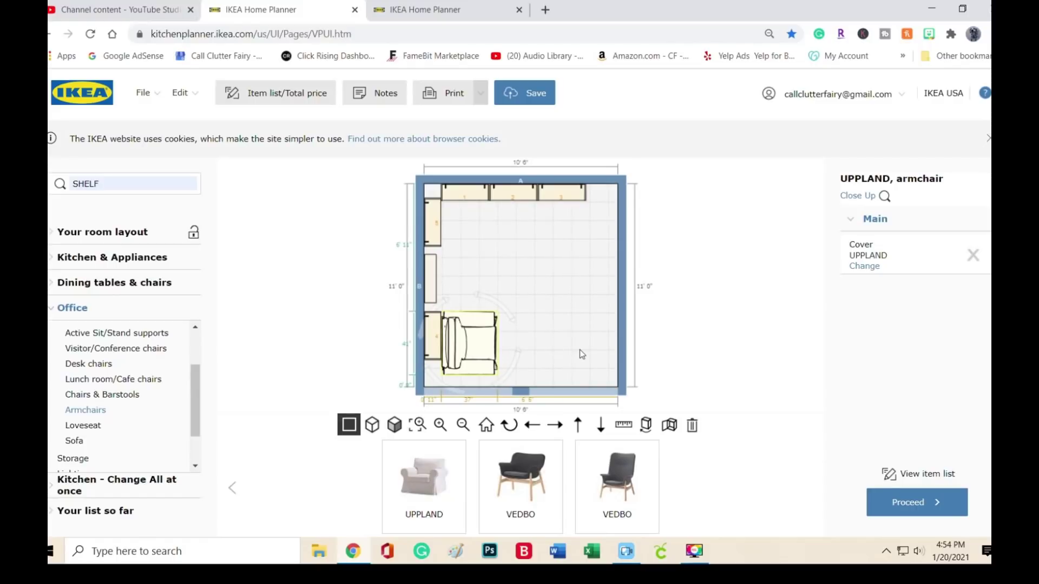
click(581, 332)
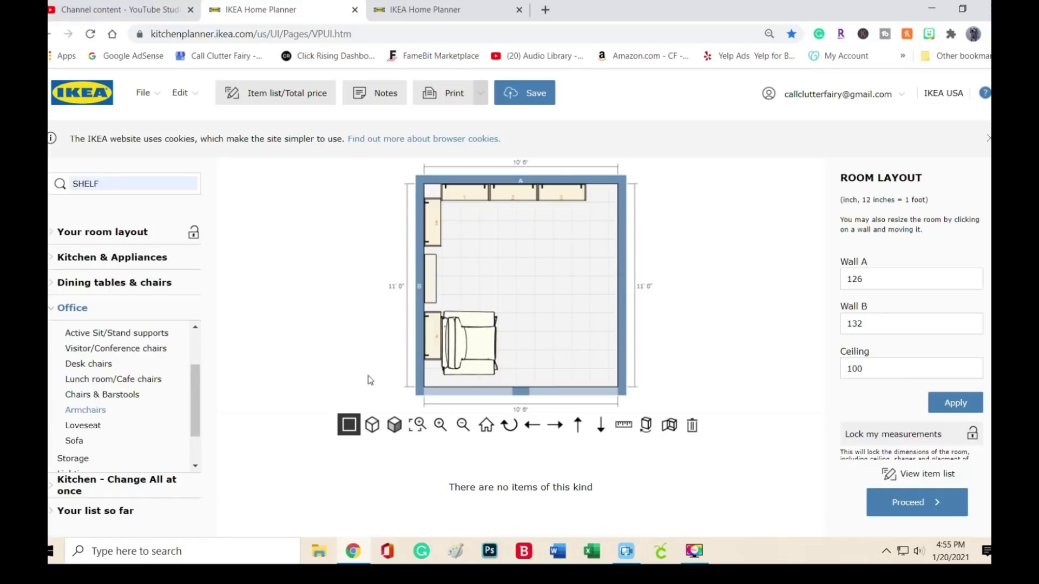
Review the item list of the design, then look at the customer service page and return to the planner.
click(80, 514)
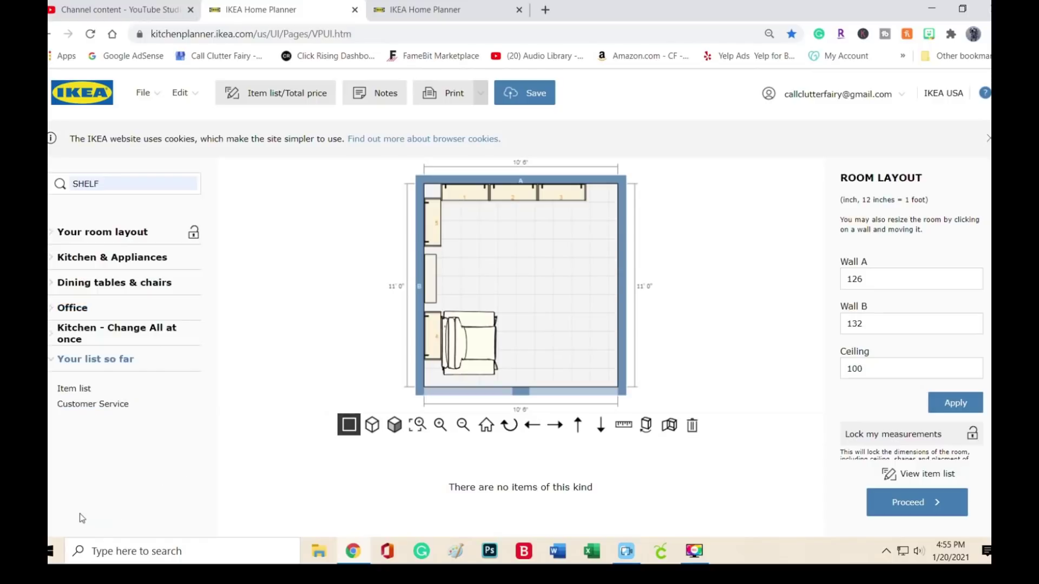
click(74, 389)
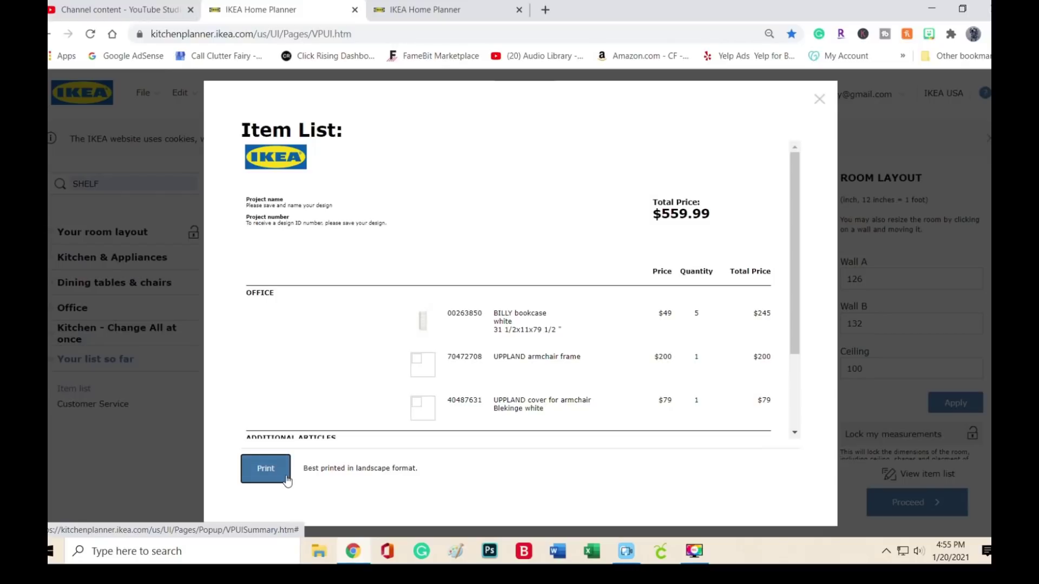
click(820, 99)
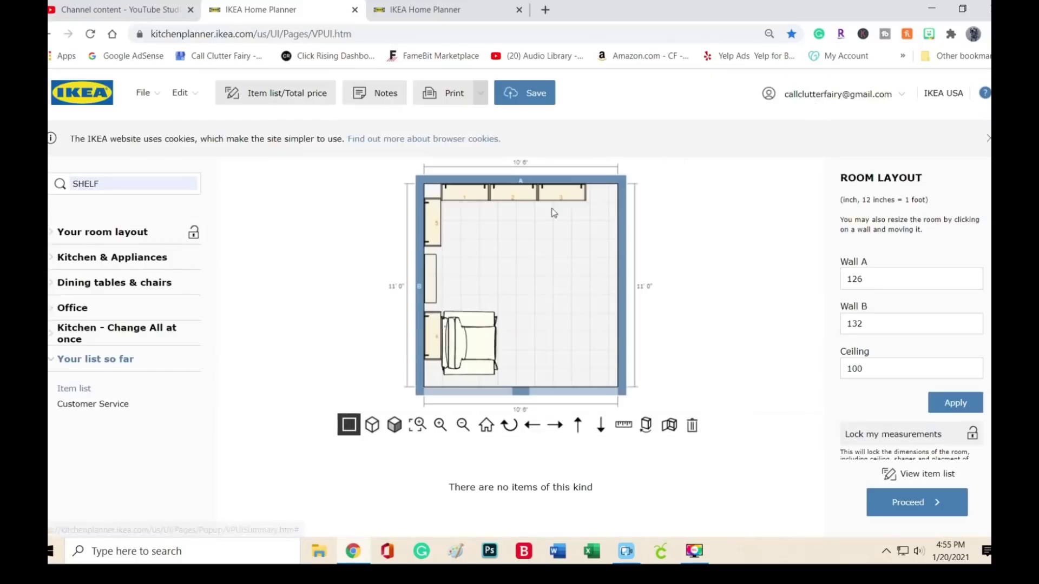
click(78, 405)
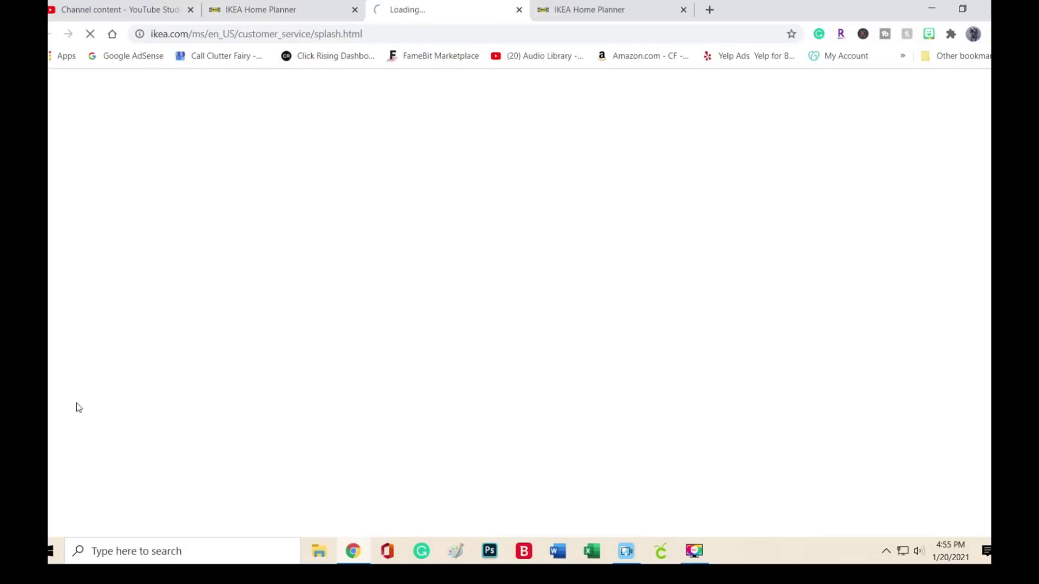
click(518, 10)
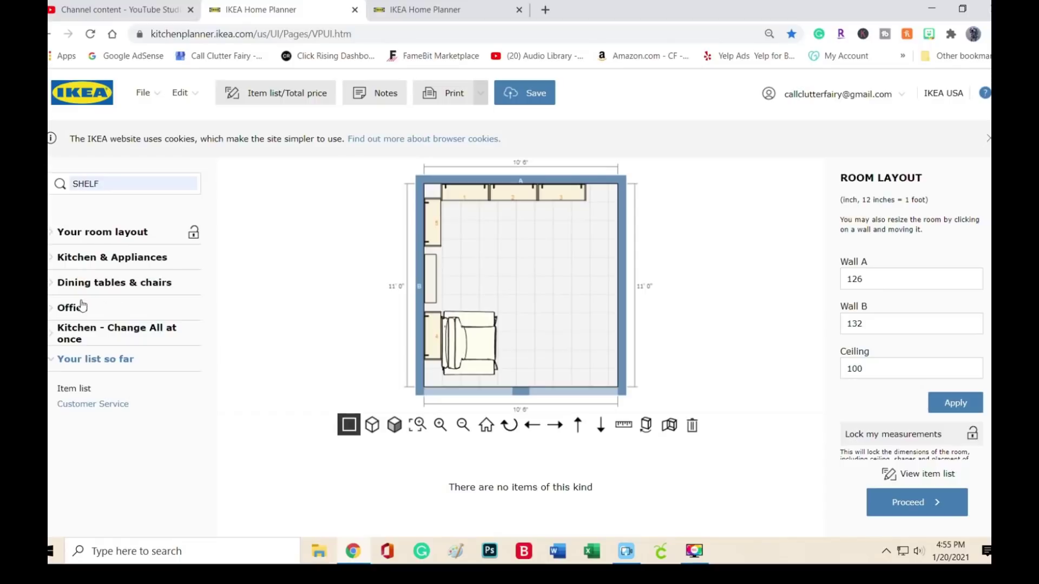
Add a white DANDERYD 51 1/8x31 1/2" dining table from the kitchen tables to sit 4 persons.
click(68, 285)
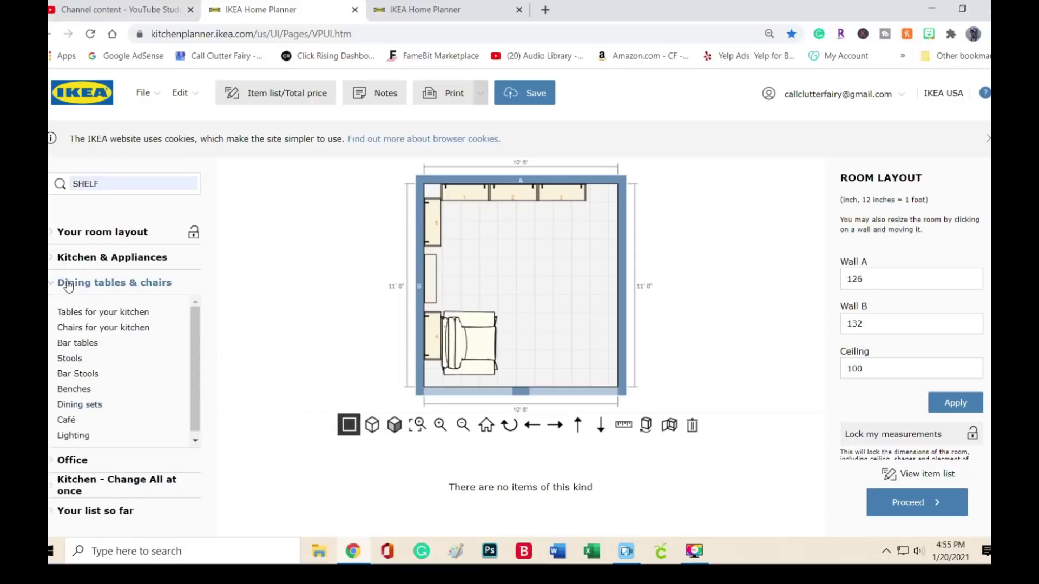
click(82, 313)
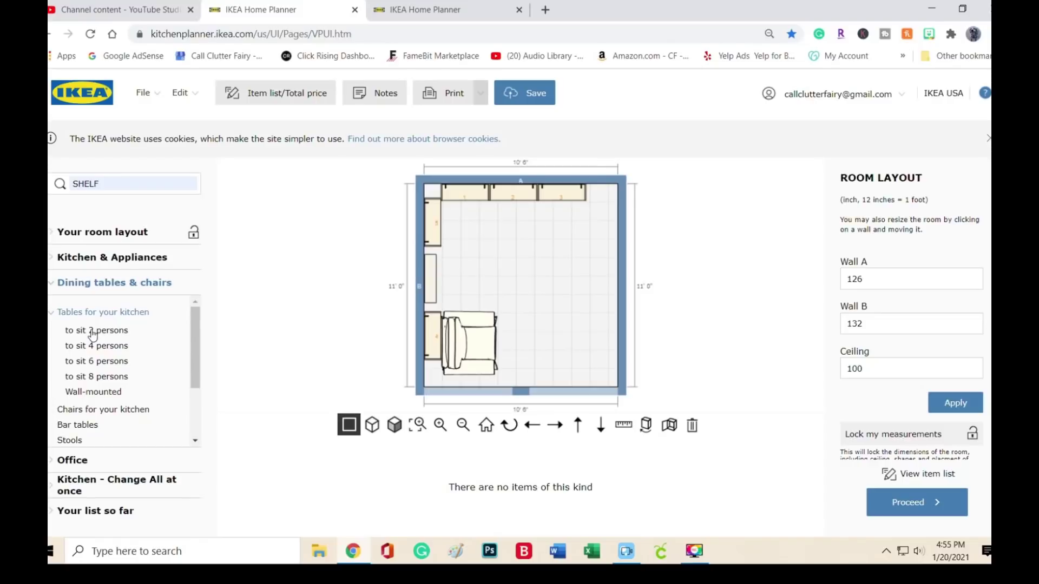
click(92, 331)
mouse_move(606, 498)
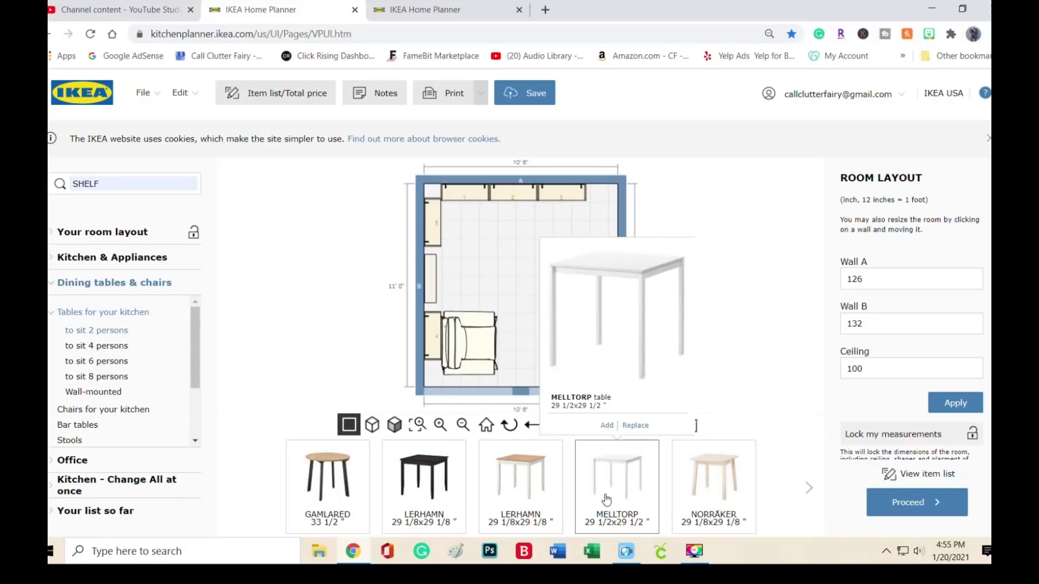
click(808, 488)
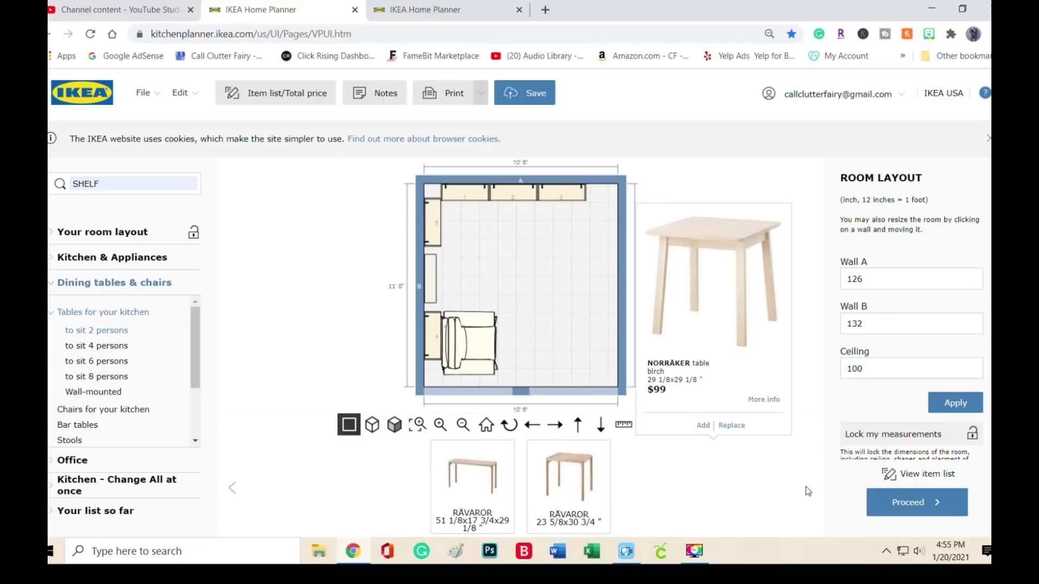
click(112, 347)
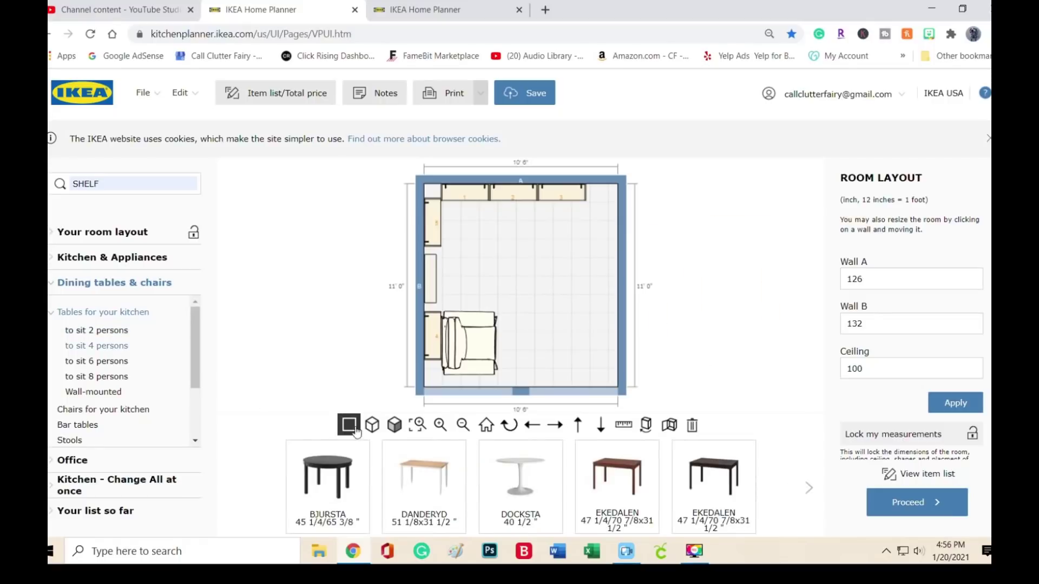
mouse_move(425, 504)
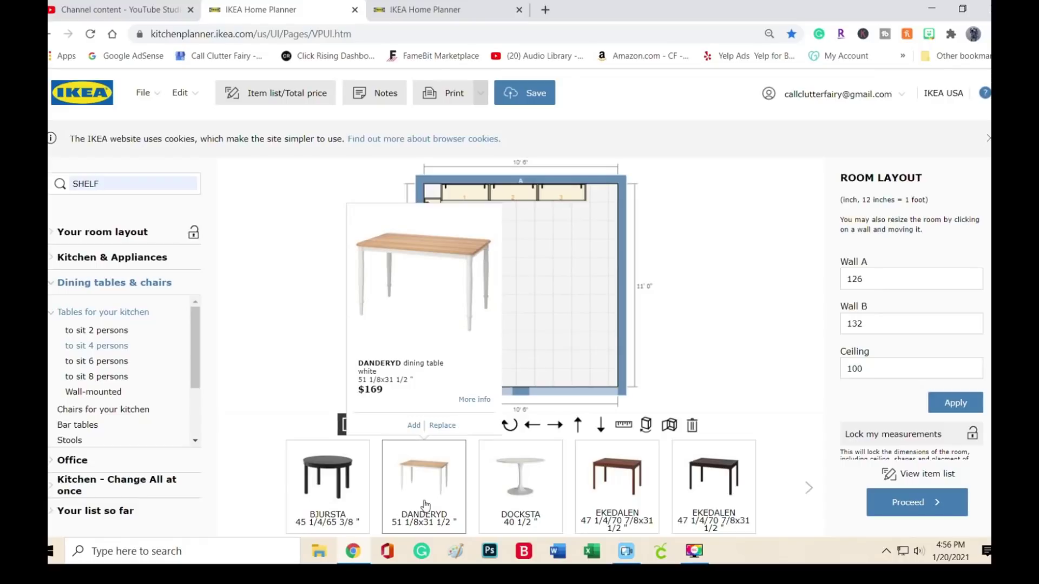
click(414, 425)
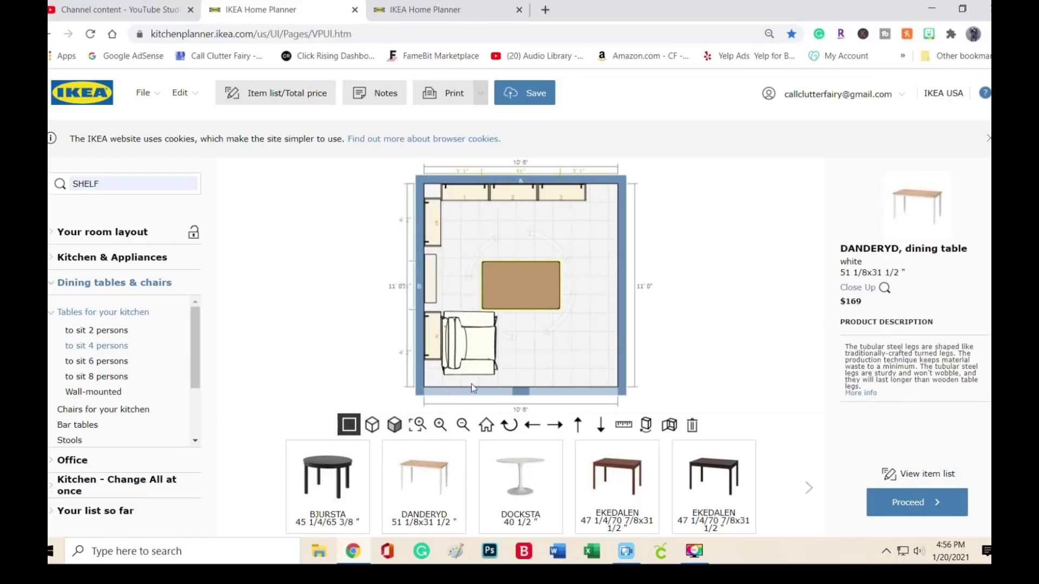
Rotate the dining table a quarter turn near the wall shelf and shift the single bookcase with the armchair toward the near wall.
drag(522, 293, 548, 259)
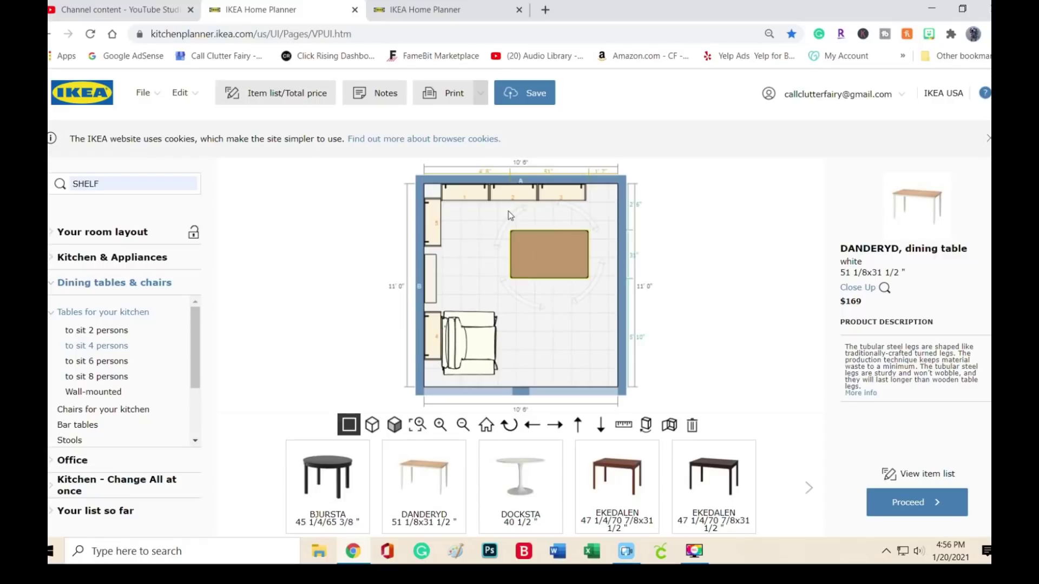
drag(513, 216, 505, 297)
drag(550, 248, 503, 255)
mouse_move(428, 345)
mouse_down()
mouse_move(439, 361)
mouse_move(459, 342)
mouse_move(438, 351)
mouse_up()
click(485, 265)
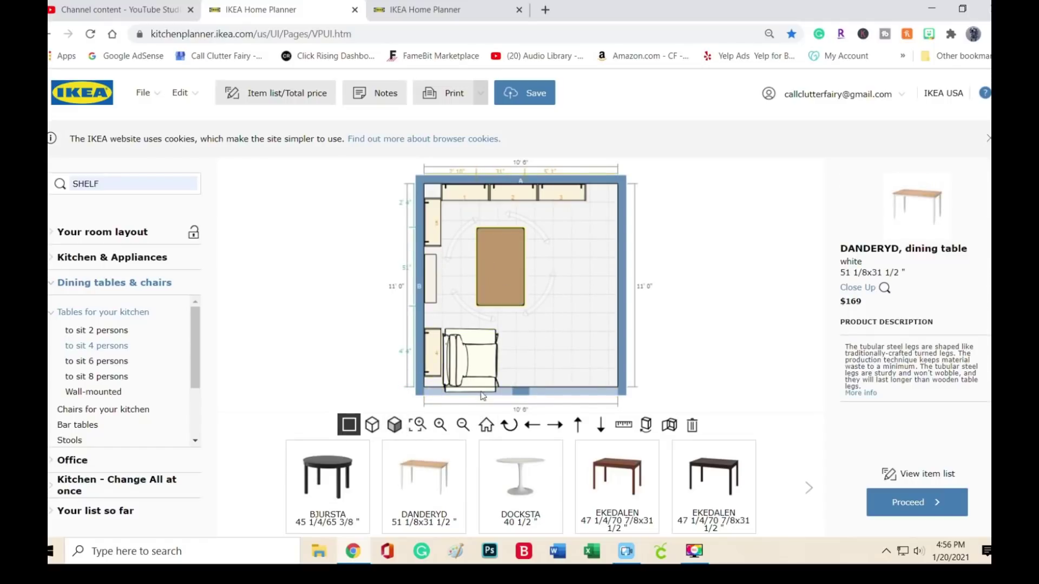
click(530, 376)
Show the room in the front 3D view and orbit it to face the bookcase corner with the table and armchair.
click(403, 425)
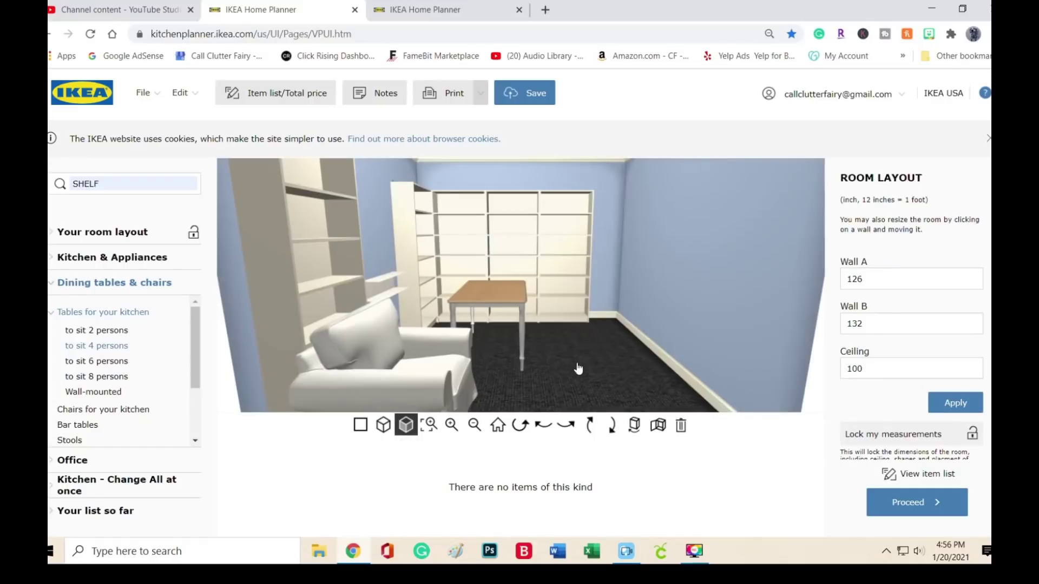
click(566, 426)
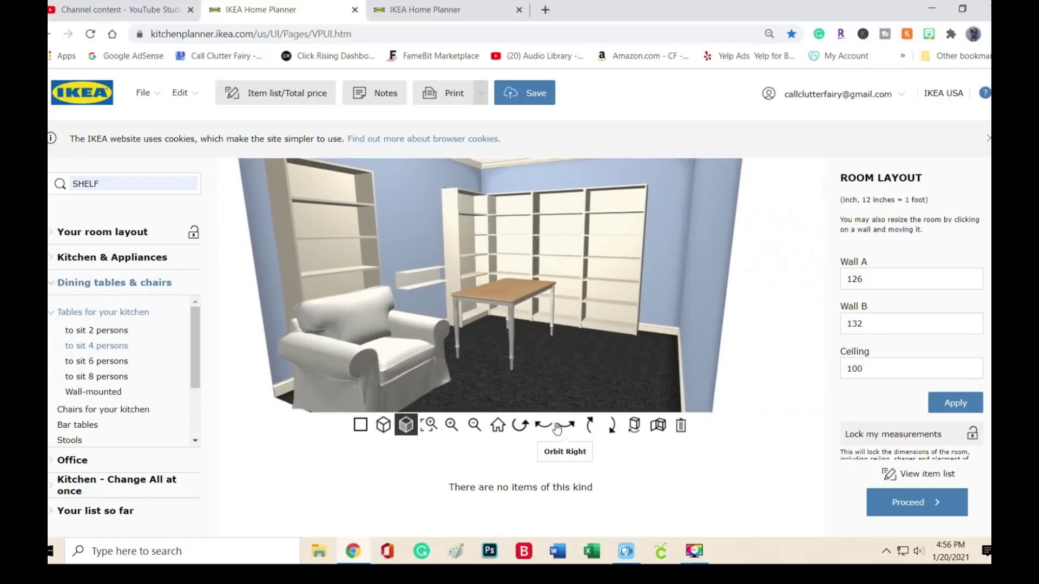
click(562, 430)
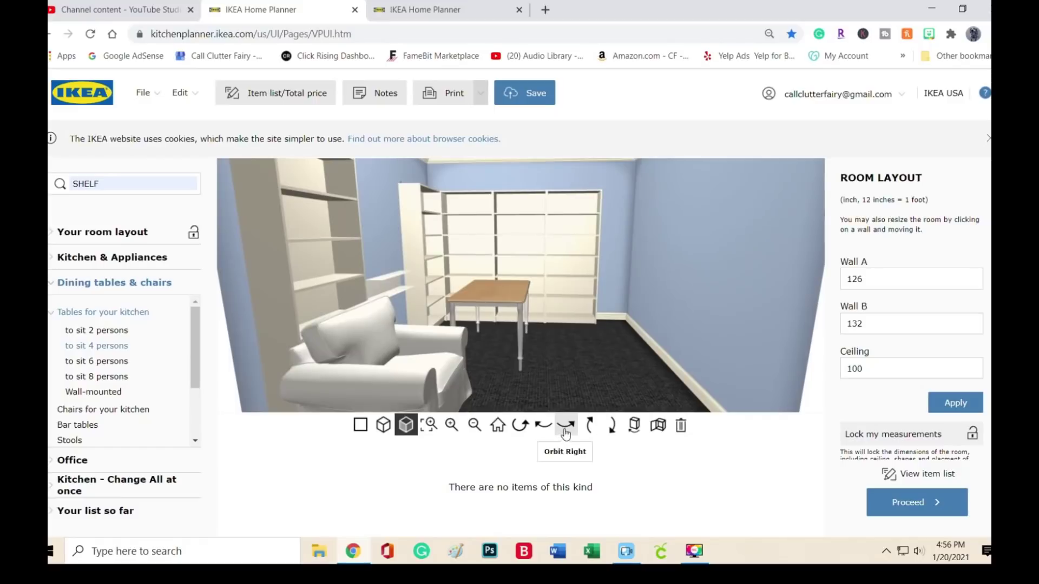
click(562, 430)
click(563, 431)
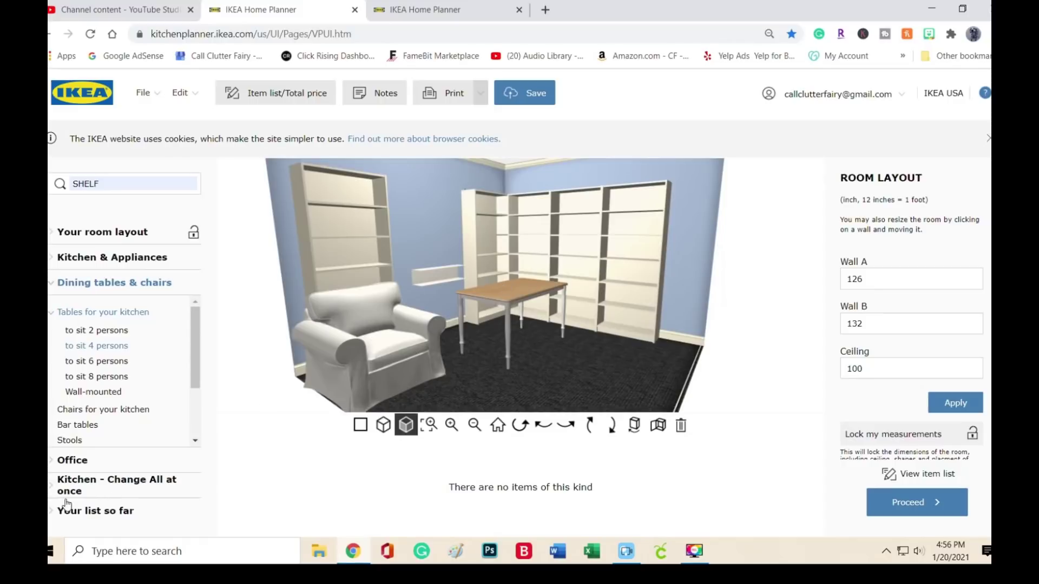
Add a white DRÖNJÖNS letter tray from the office desk organizers and set it on the dining table.
click(53, 314)
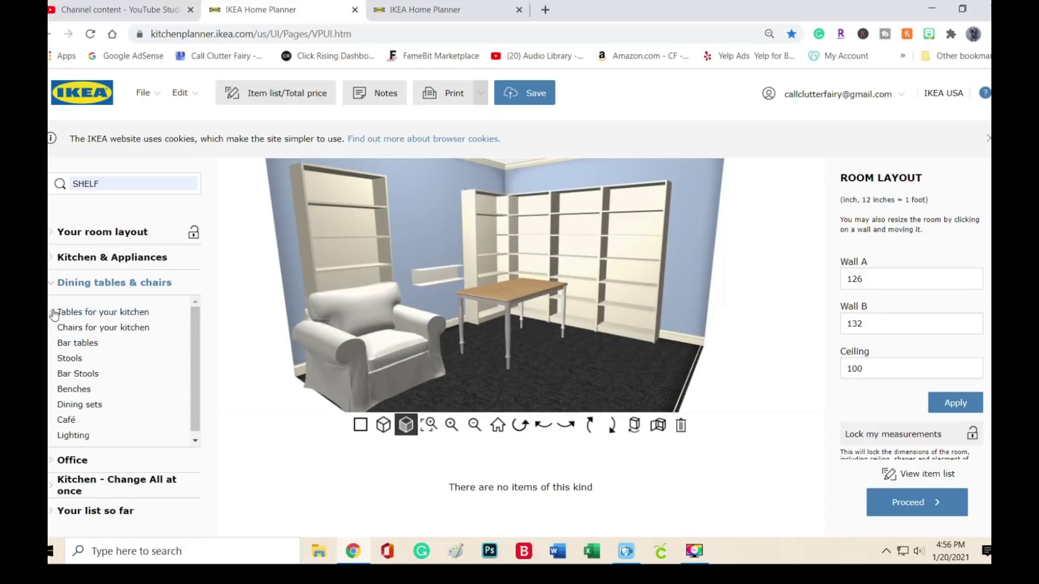
click(54, 288)
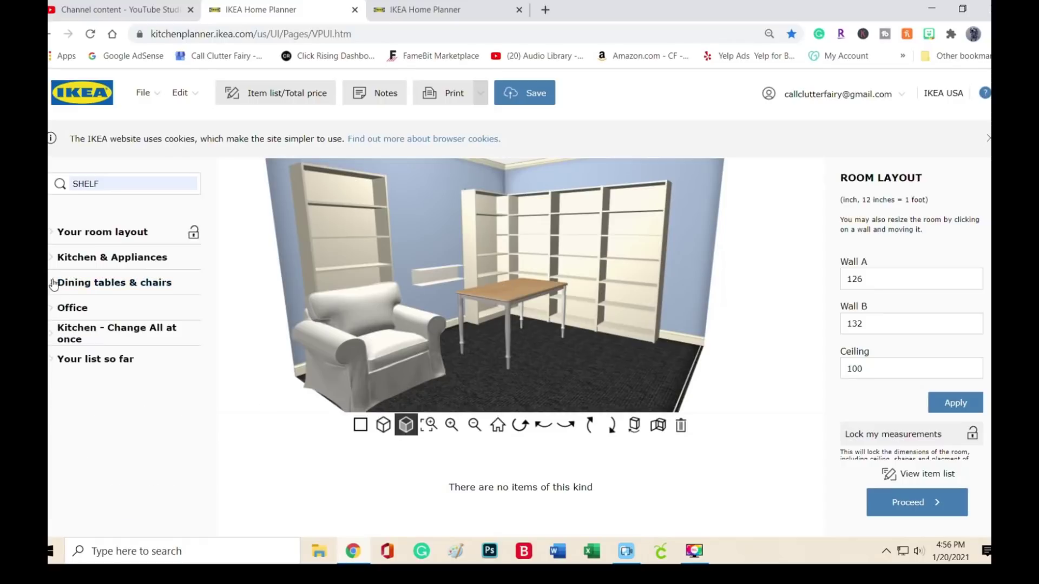
click(50, 307)
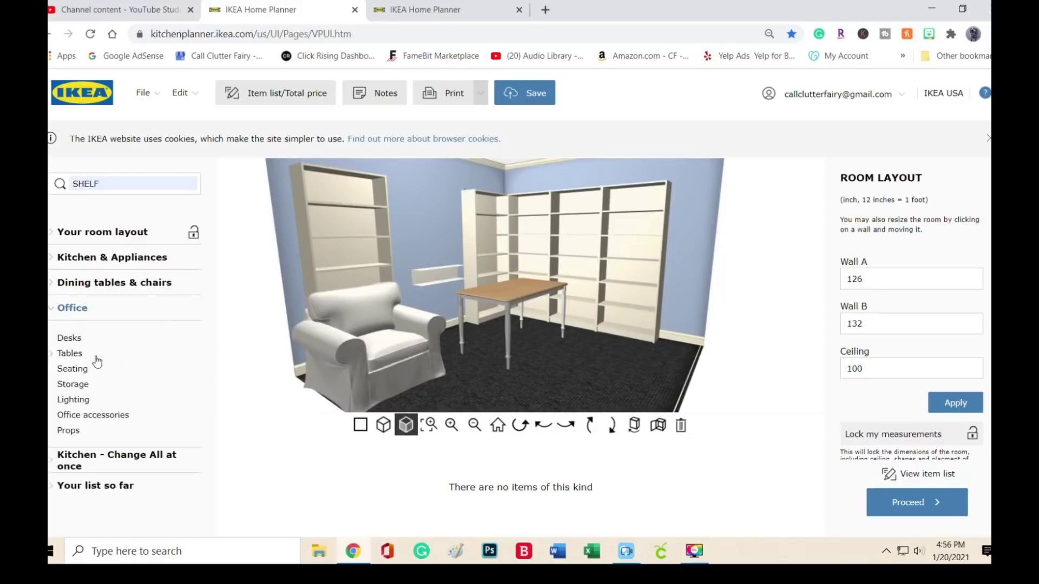
click(88, 416)
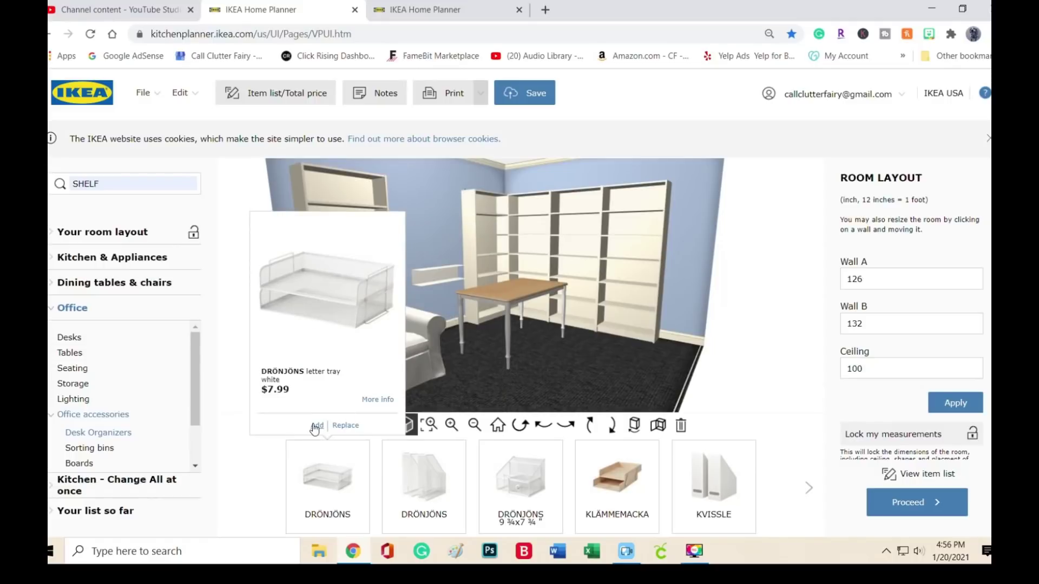
drag(326, 475, 557, 333)
drag(543, 277, 506, 288)
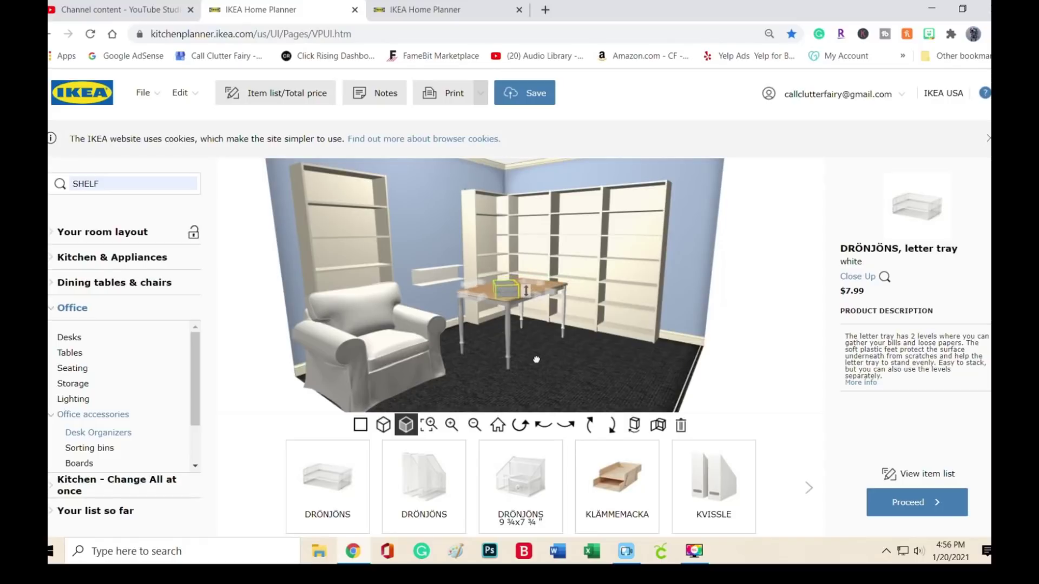
click(539, 365)
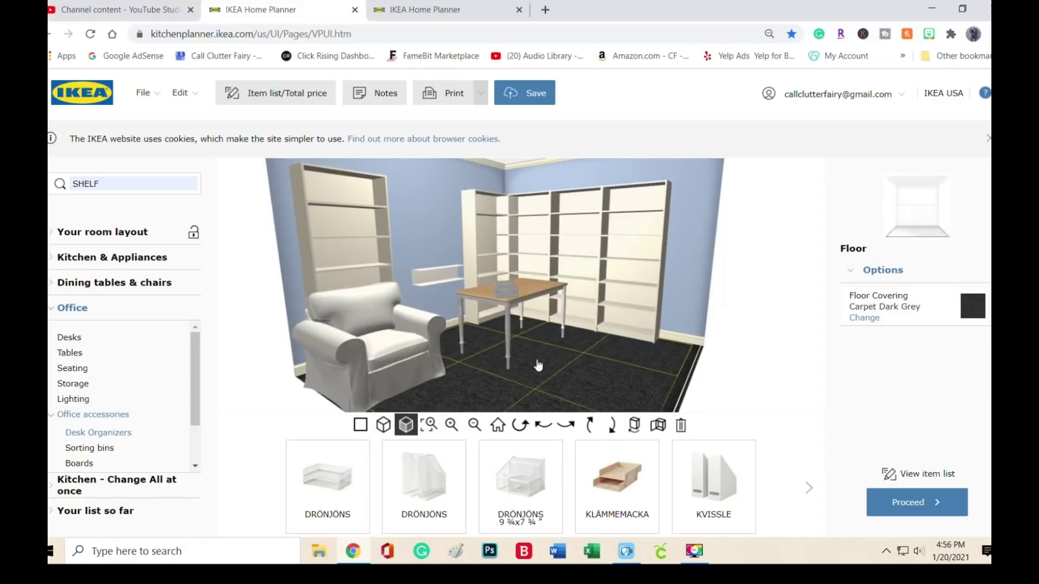
click(59, 308)
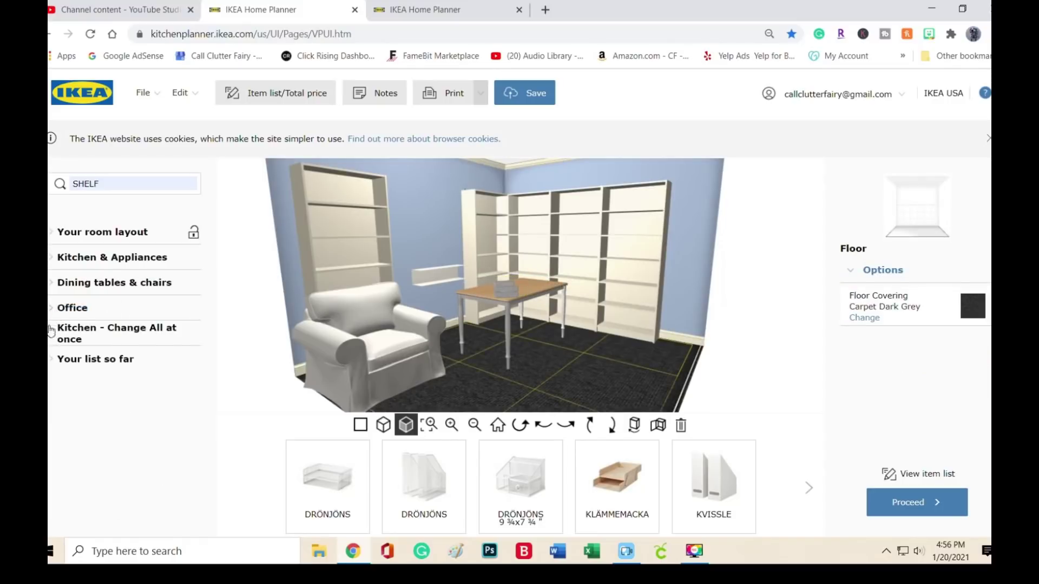
click(54, 259)
click(53, 260)
click(55, 283)
scroll(79, 325, down, 1)
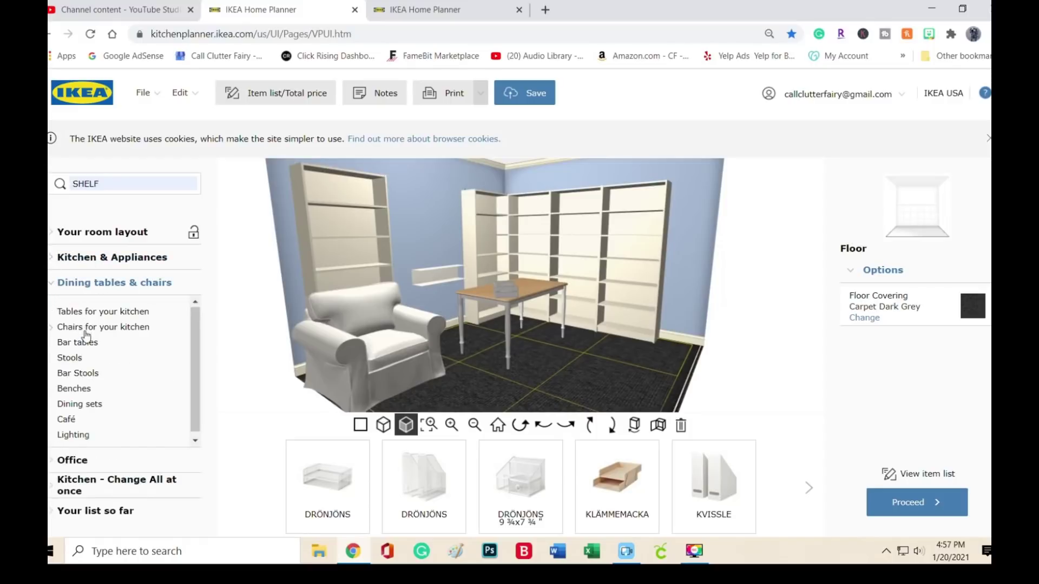
Add a potted floor plant from the decorations and stand it at the open end of the back wall's bookcases.
click(55, 232)
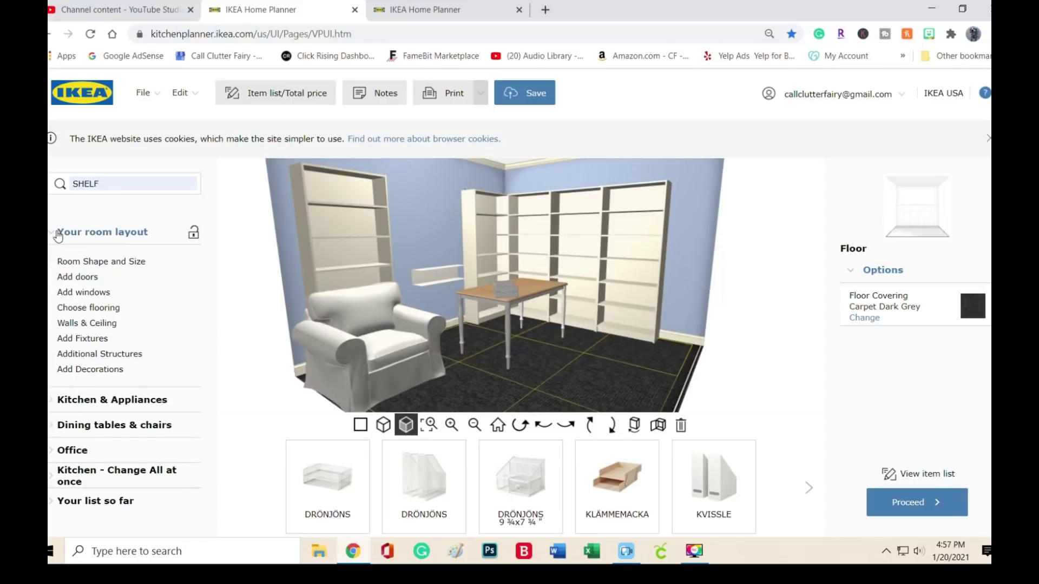
click(101, 370)
click(94, 389)
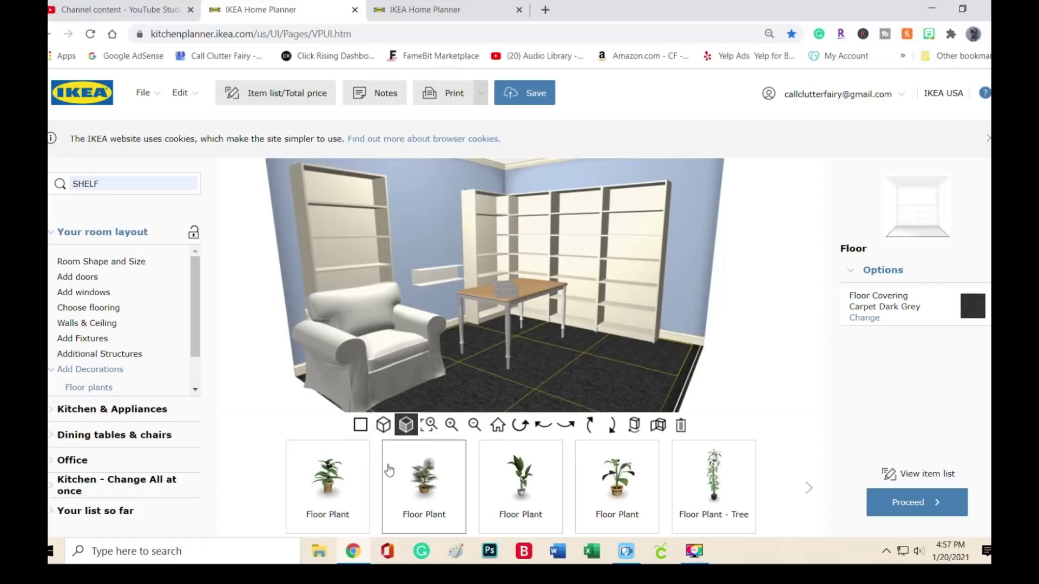
mouse_move(337, 489)
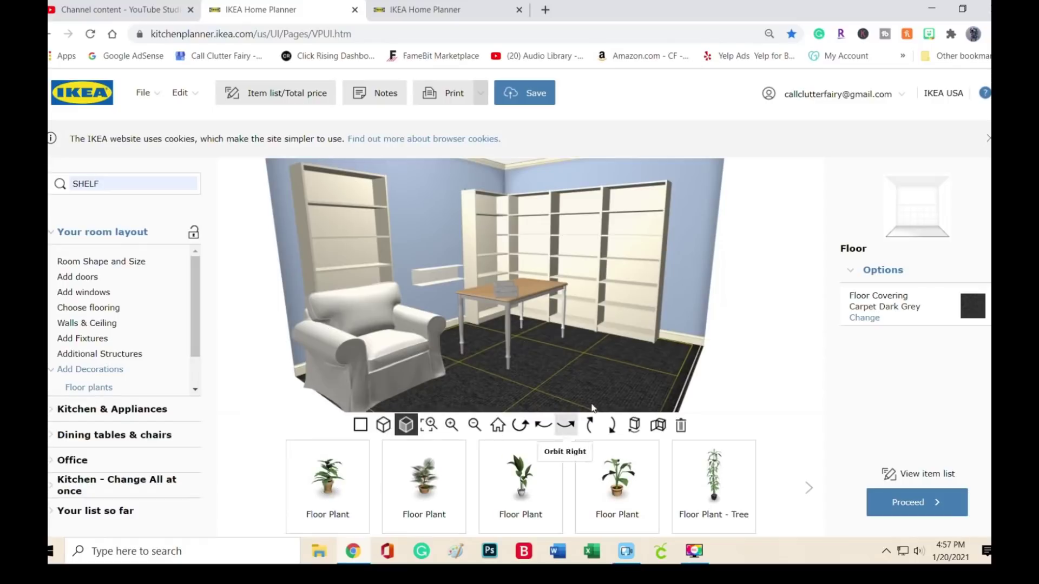
click(331, 479)
drag(557, 352, 669, 333)
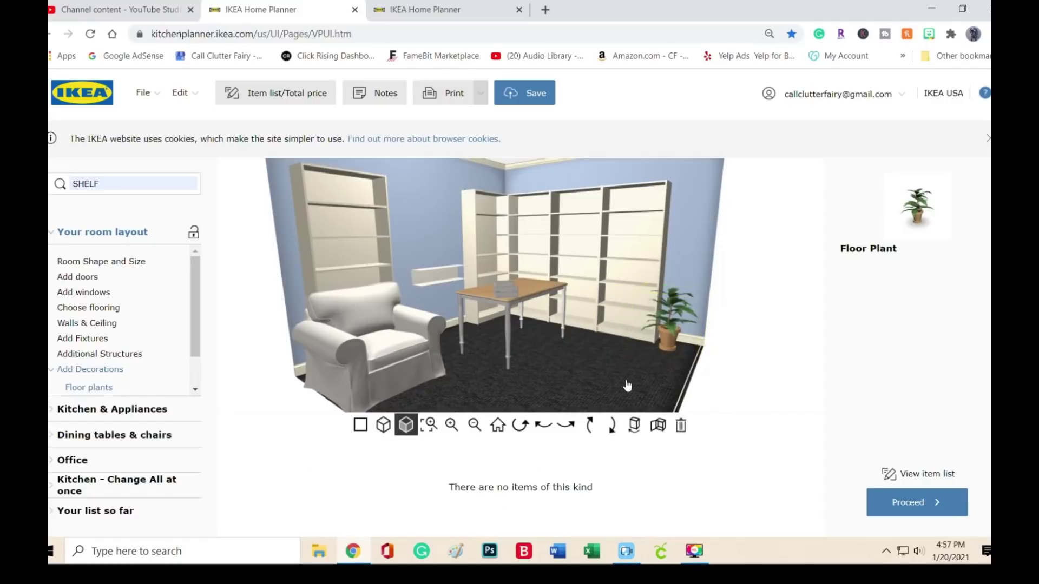
click(627, 385)
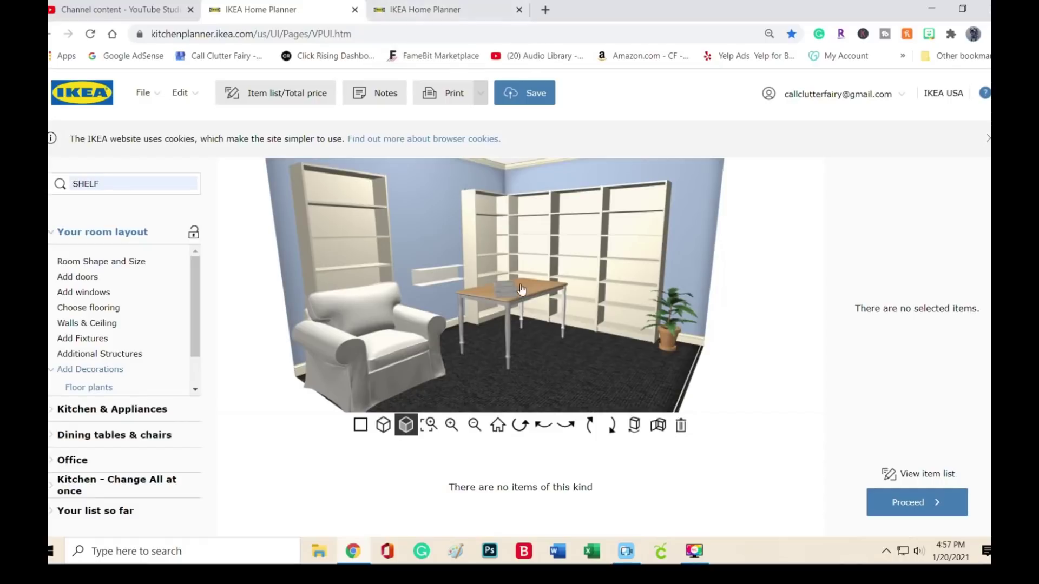
Raise the existing wall shelf, then search for SHELF and mount a second white BOTKYRKA wall shelf below it between the bookcases.
drag(432, 275, 440, 226)
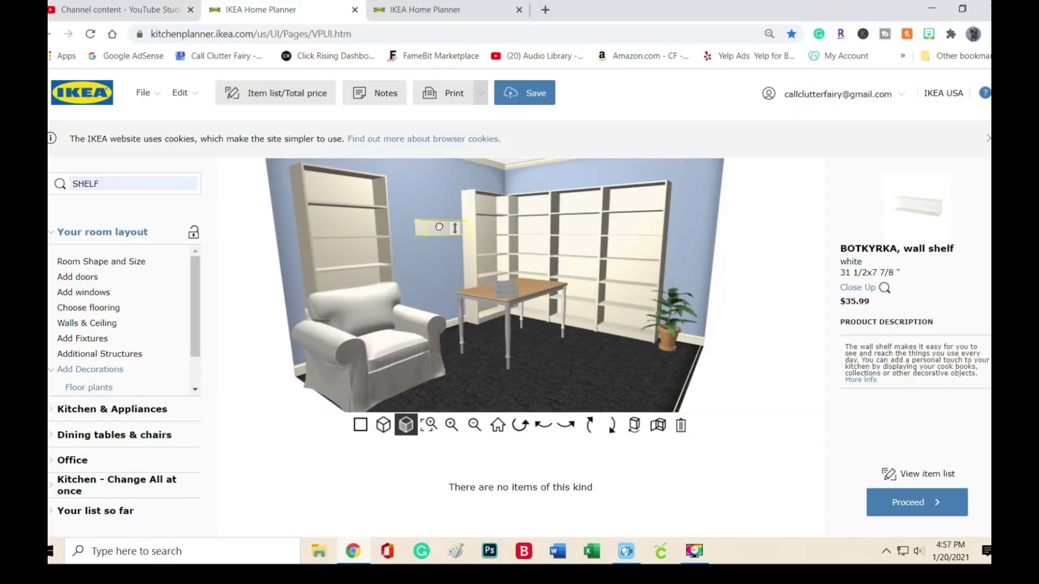
double_click(152, 186)
key(Return)
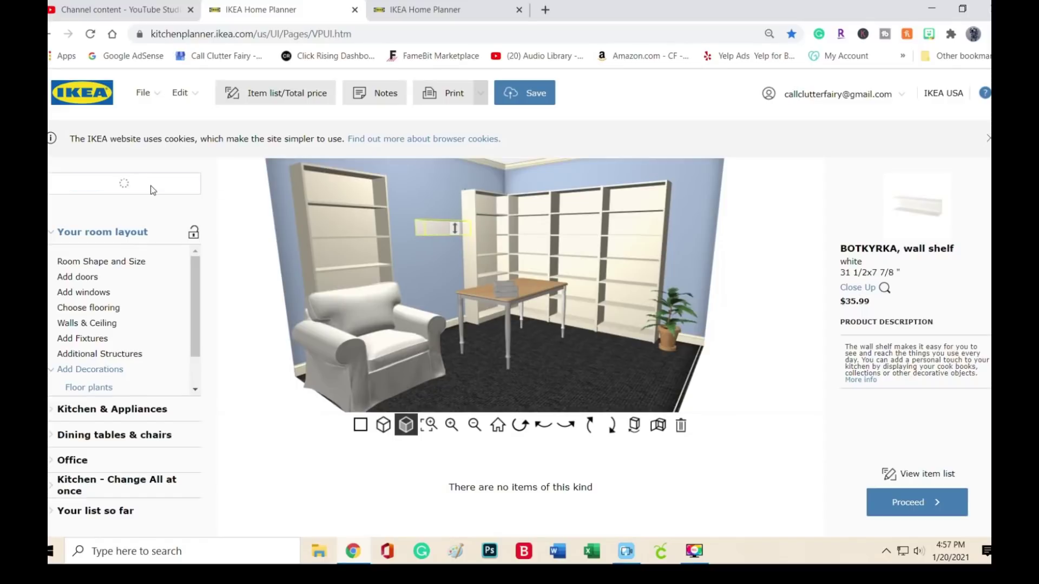
click(509, 489)
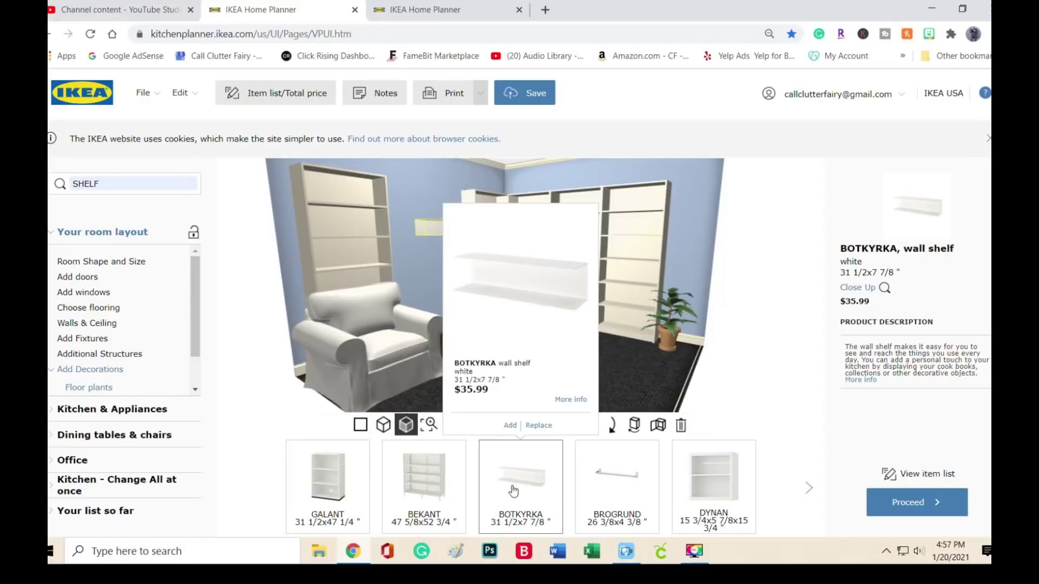
click(509, 426)
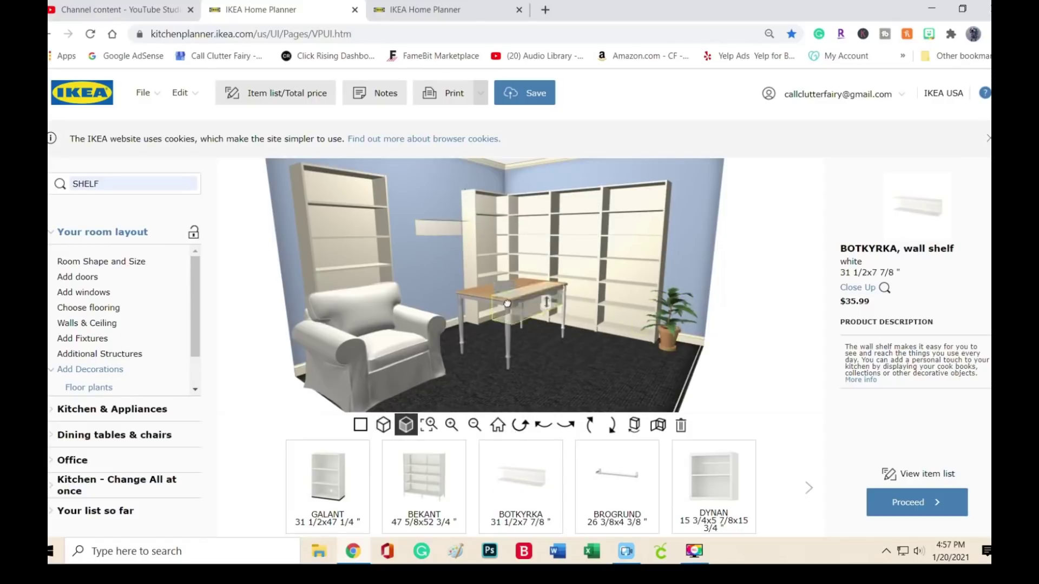
click(414, 271)
click(541, 405)
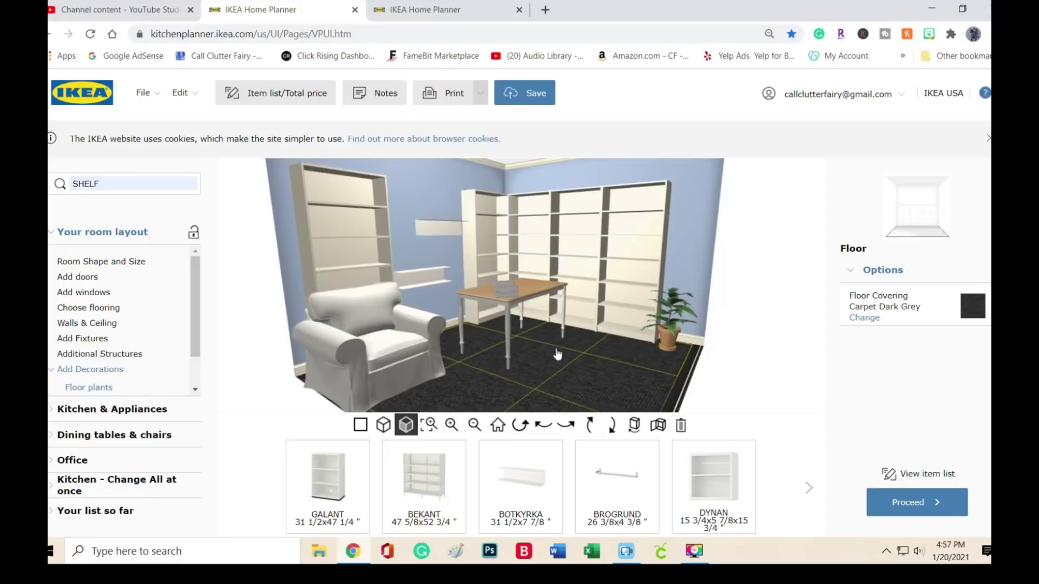
Review the furnished room in the 2D plan, 3D line and shaded 3D views, examining the bookcase corner from different angles and distances.
click(363, 427)
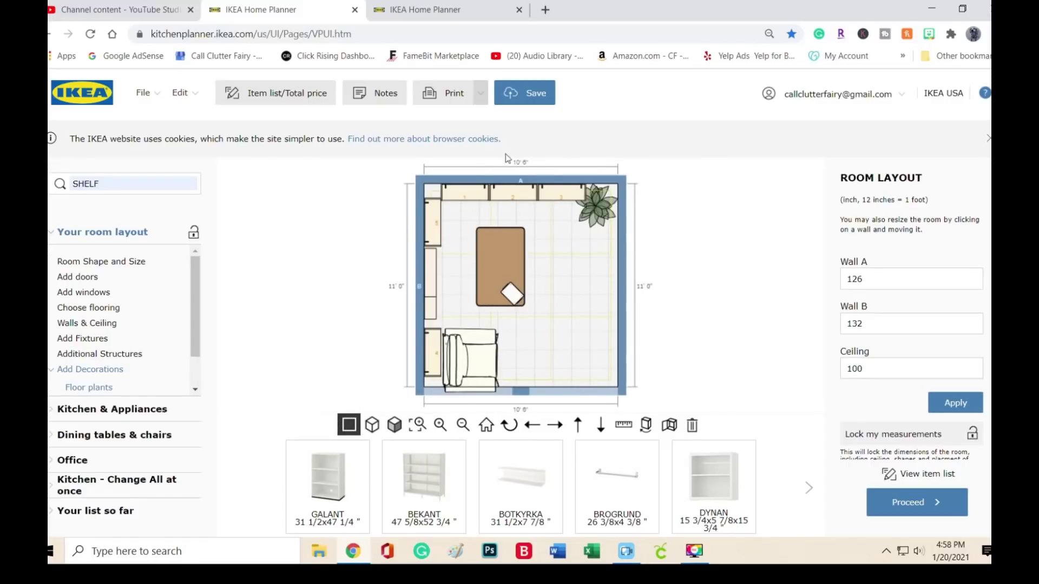
click(371, 425)
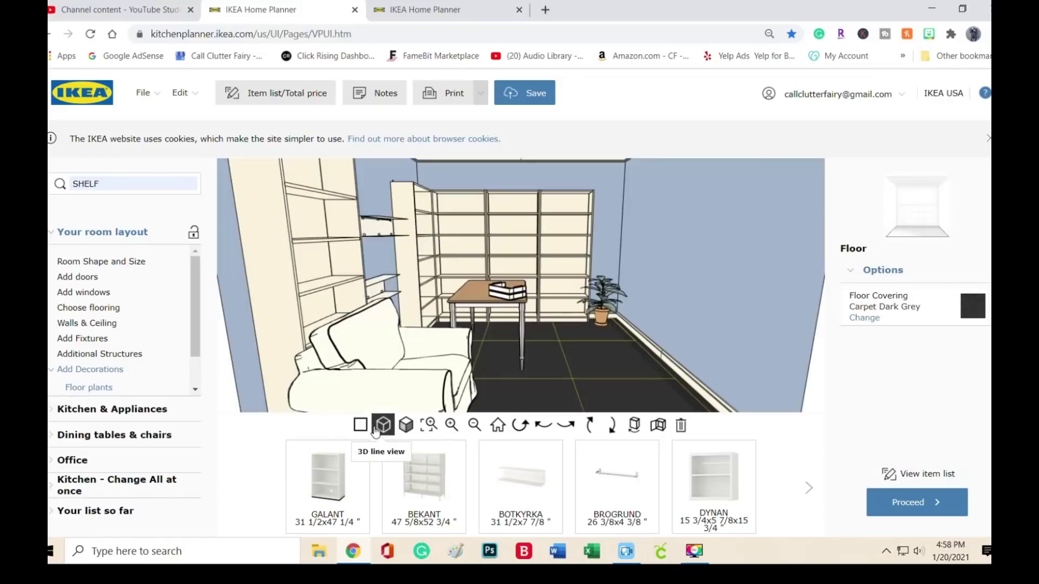
click(542, 424)
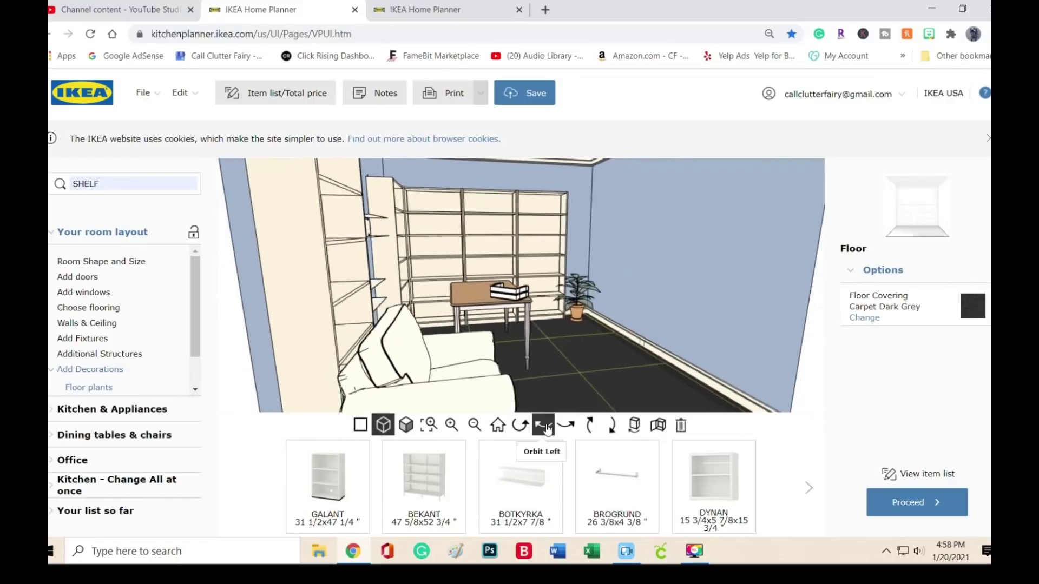
click(566, 425)
click(567, 425)
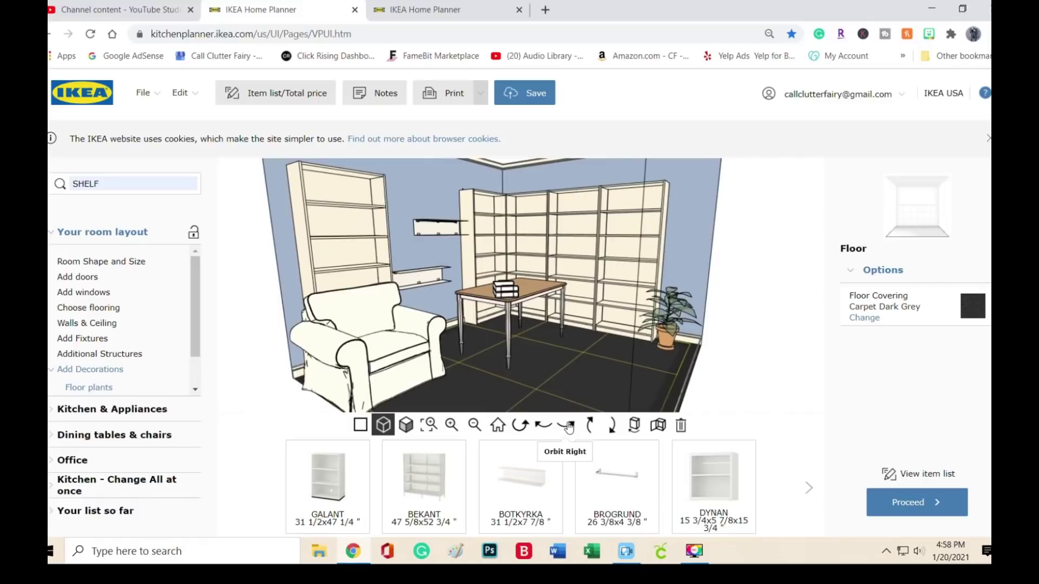
click(406, 425)
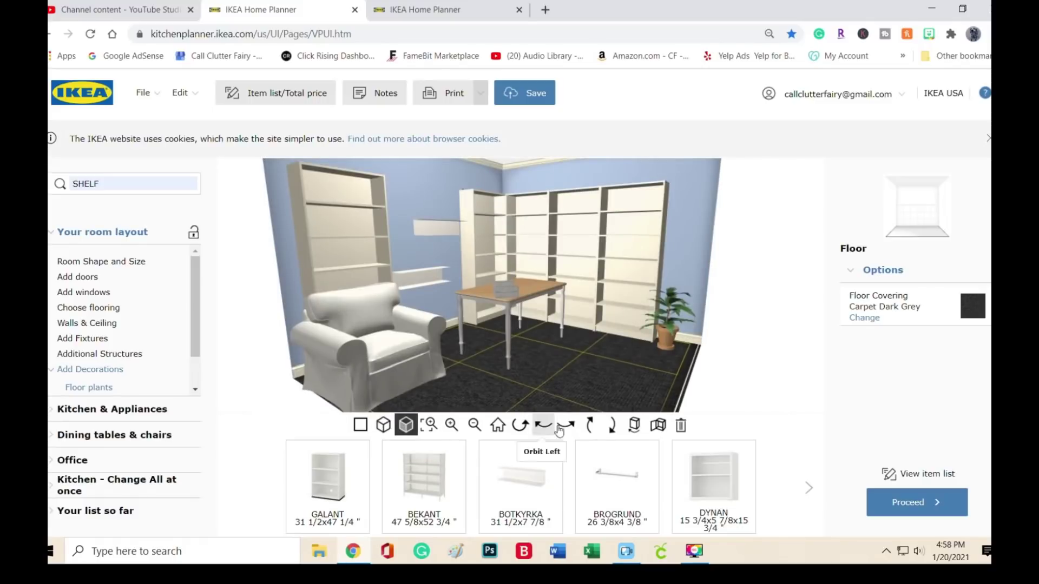
click(452, 425)
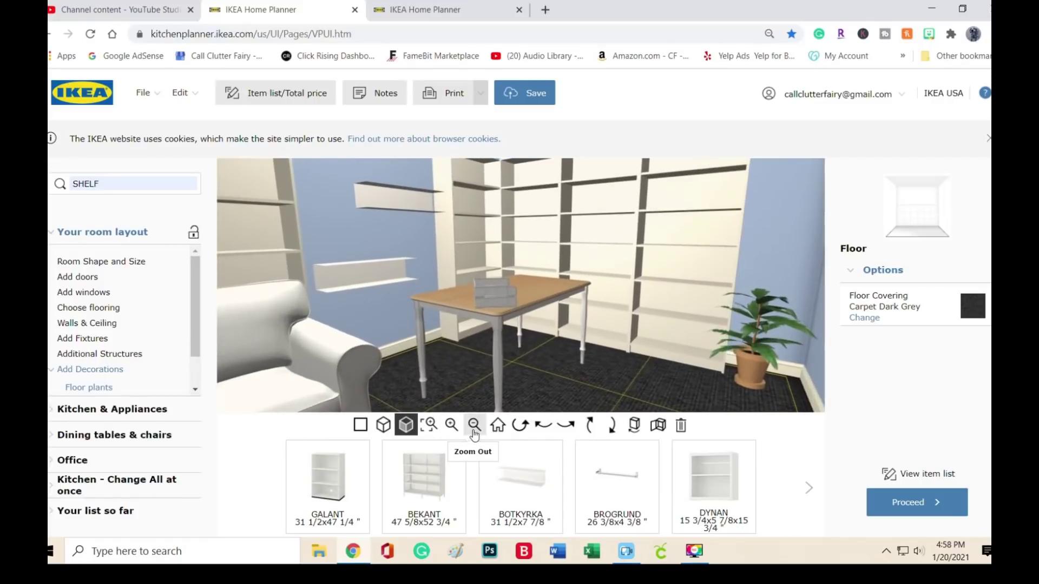
click(474, 425)
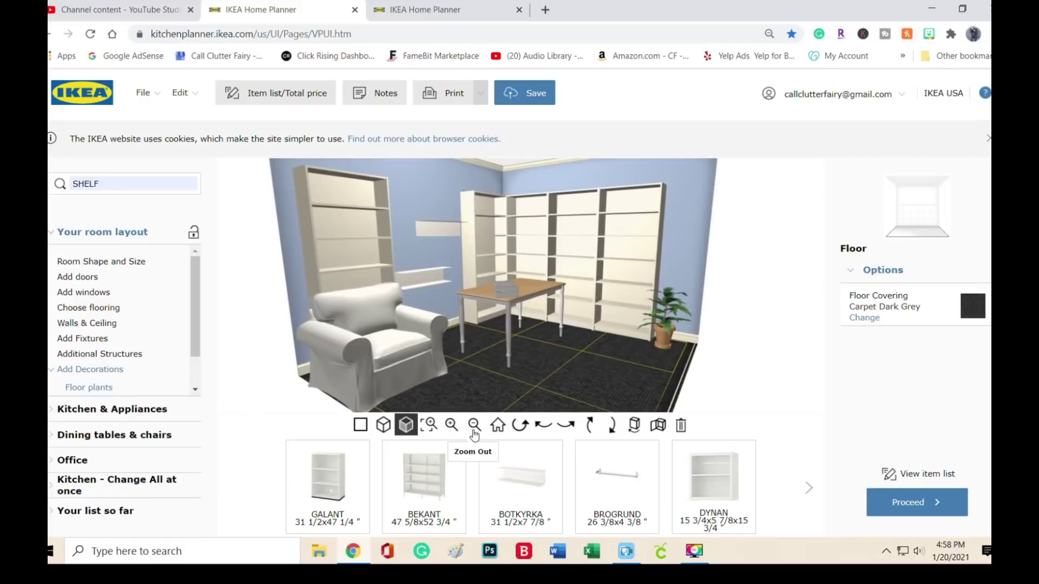